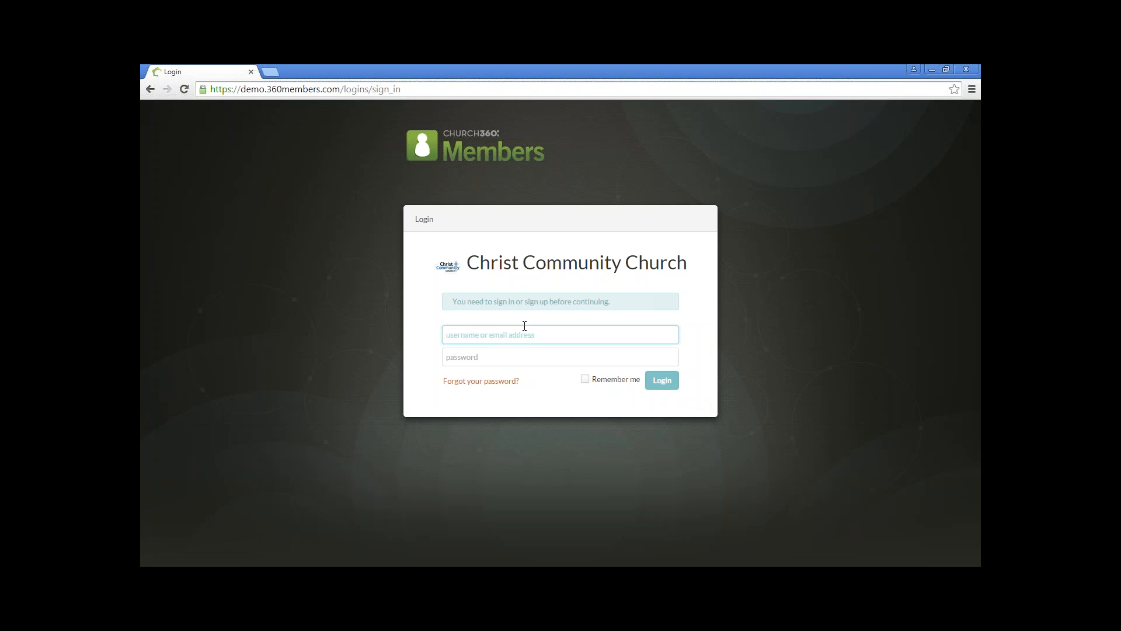
Step: Enter the username sysadmin and the account password, and try to sign in
type("sysadmin")
key("Tab")
type("•••••••")
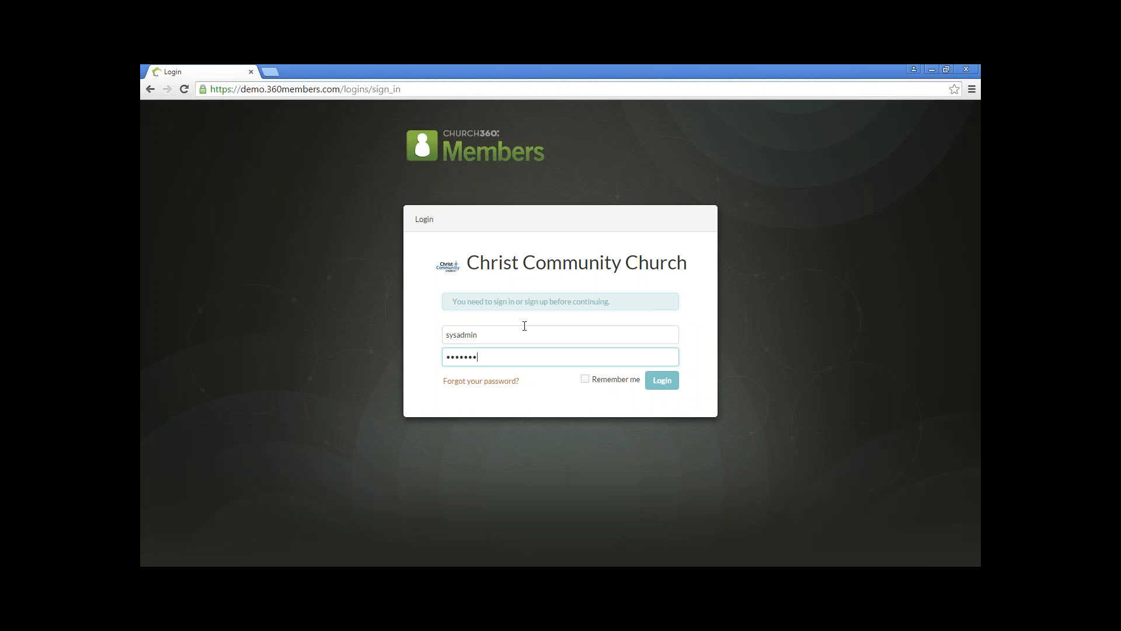
type("•")
key("BackSpace")
key("BackSpace")
key("BackSpace")
key("BackSpace")
key("BackSpace")
key("BackSpace")
key("BackSpace")
type("••••••••")
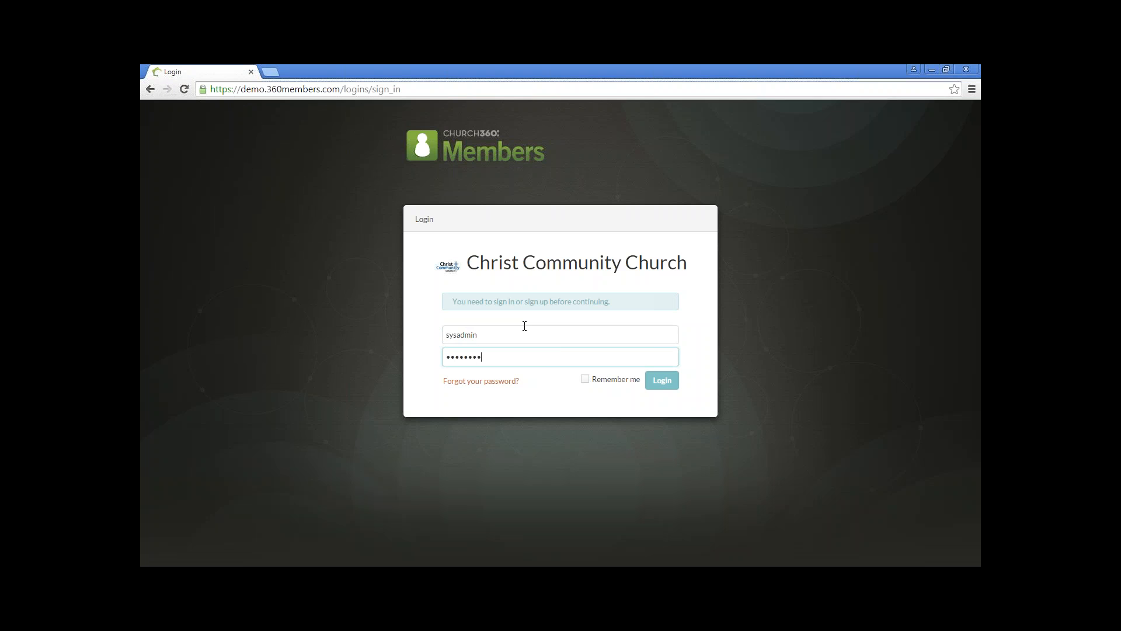
left_click(503, 383)
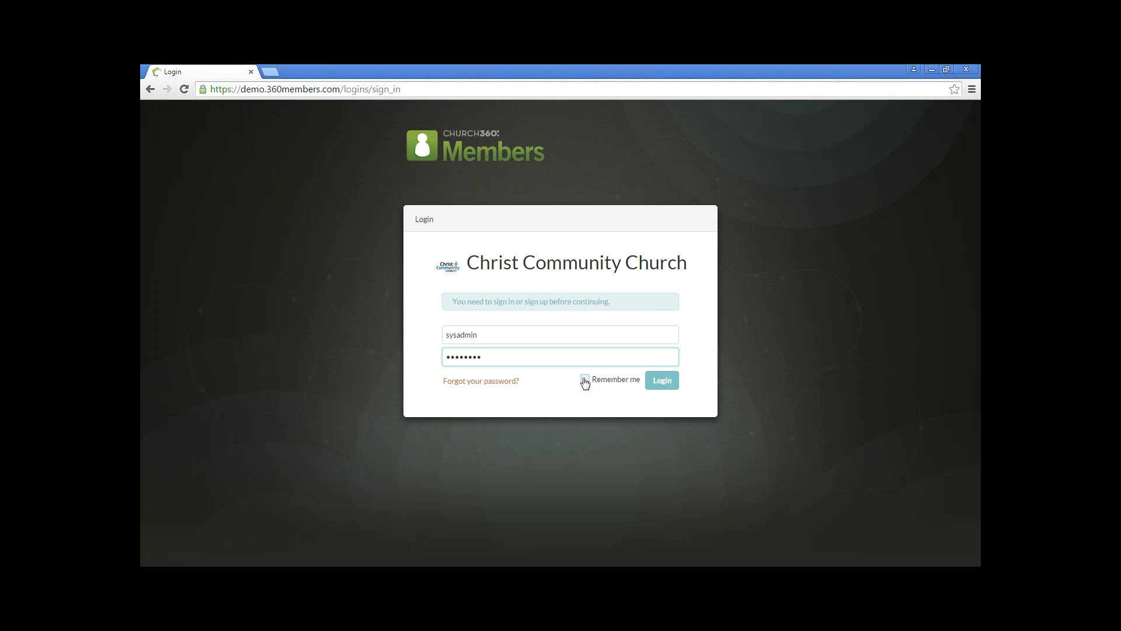
left_click(662, 382)
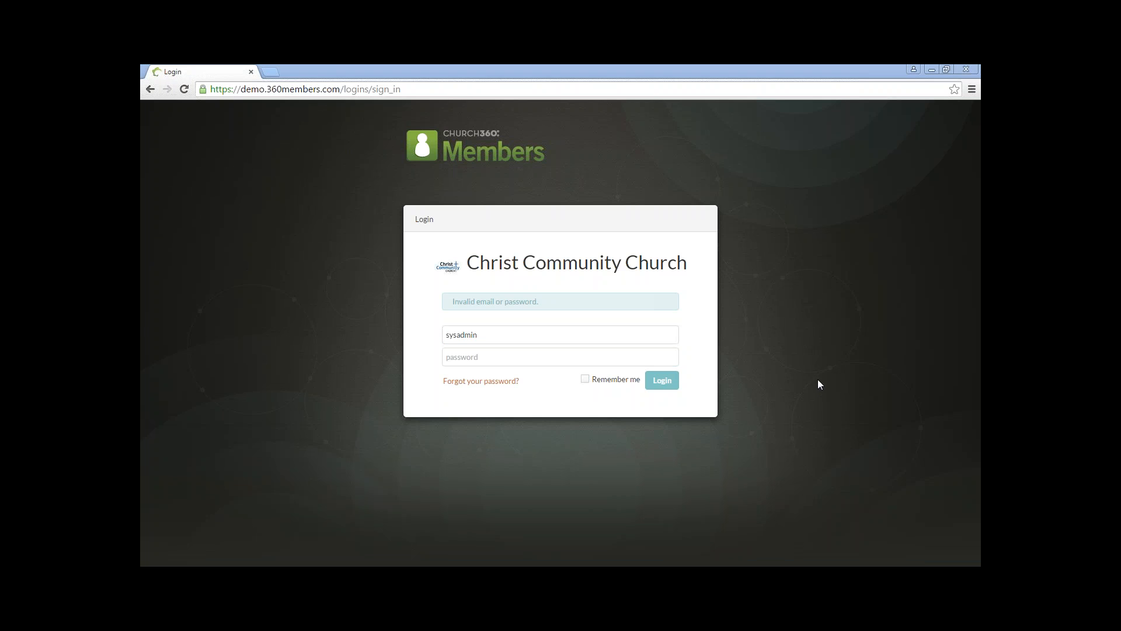
Step: Re-enter the account password for sysadmin and sign in
left_click(559, 358)
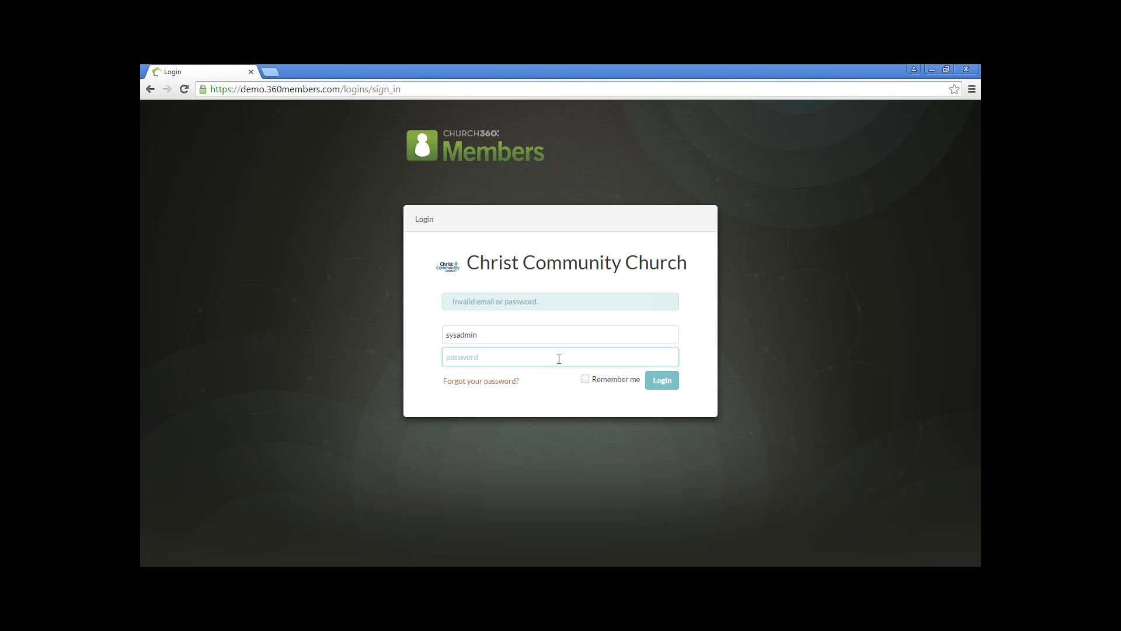
type("********")
key("Return")
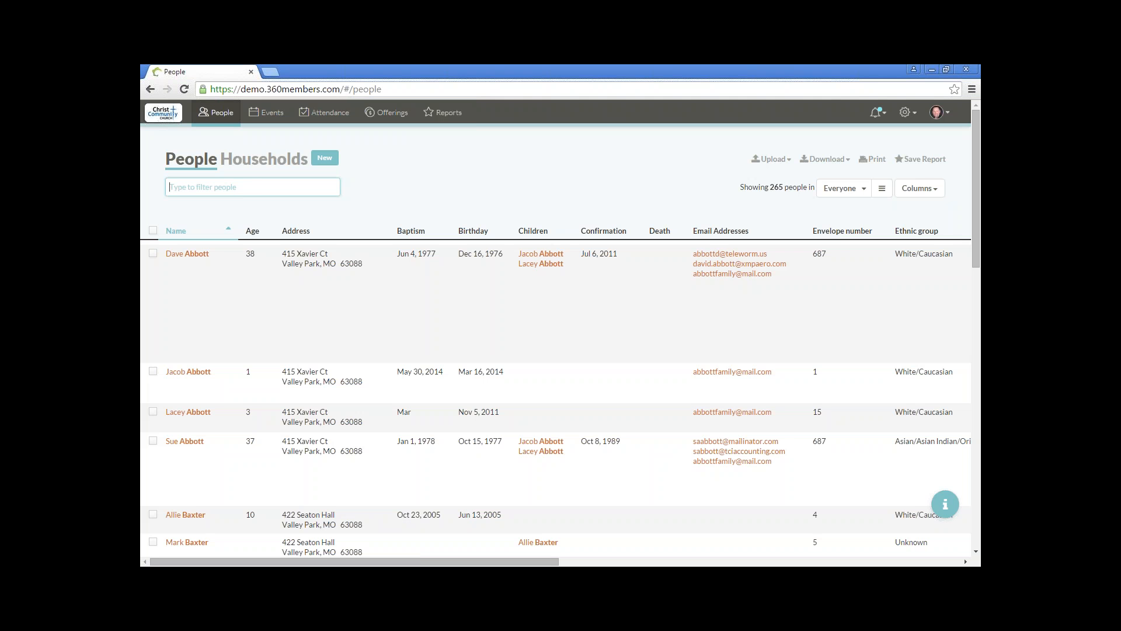
Step: Filter the people list by the member's first name and open the matching person's record
type("Der")
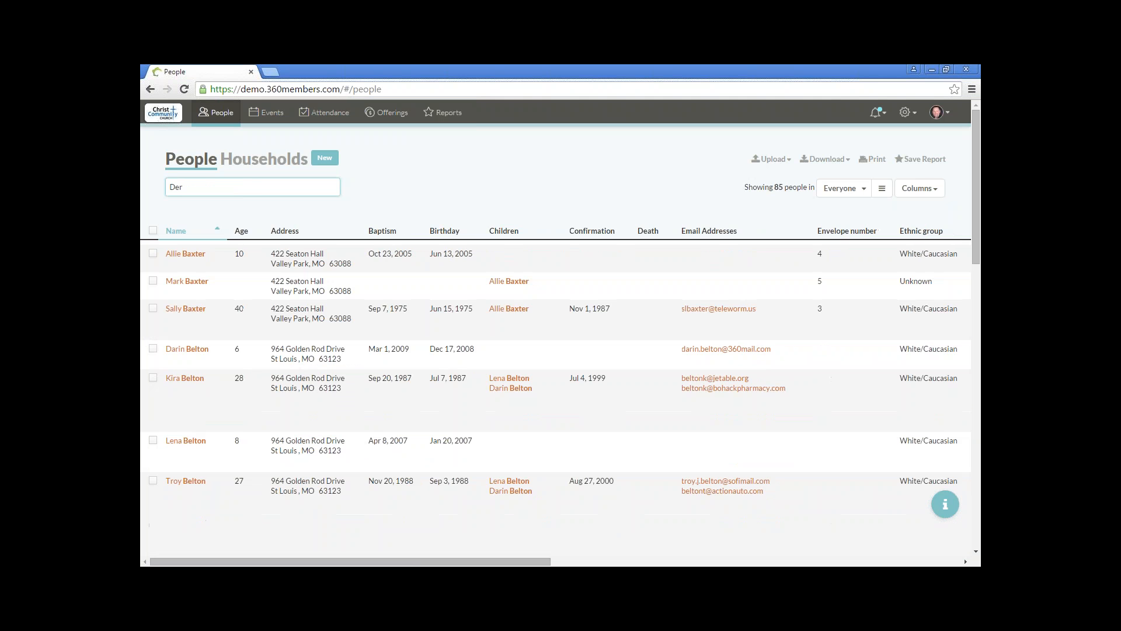
type("ek")
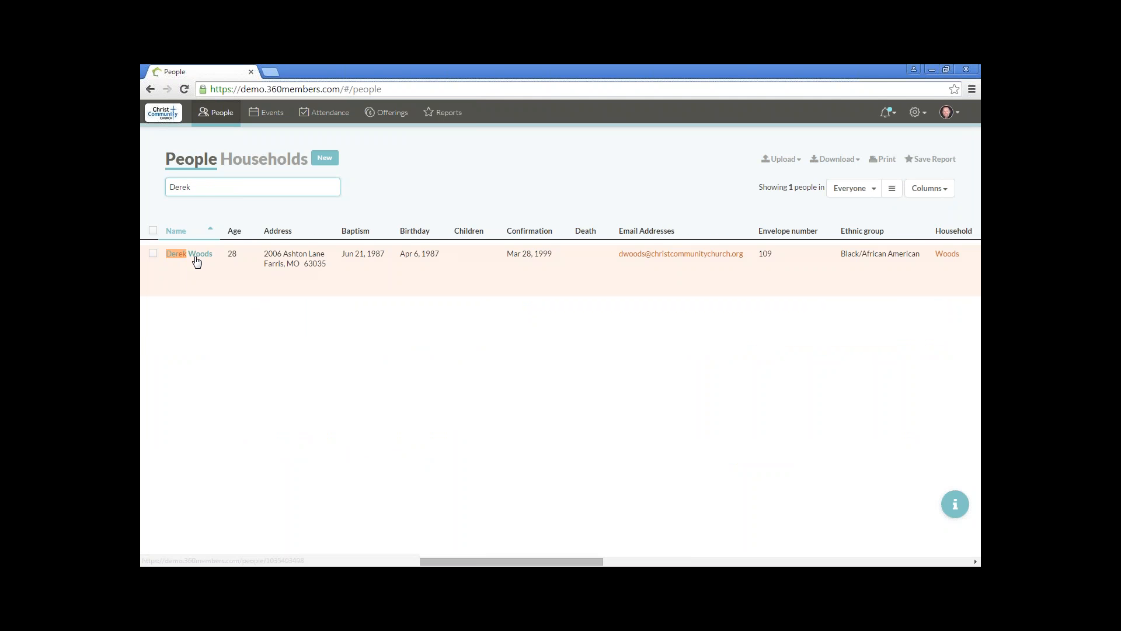
left_click(197, 255)
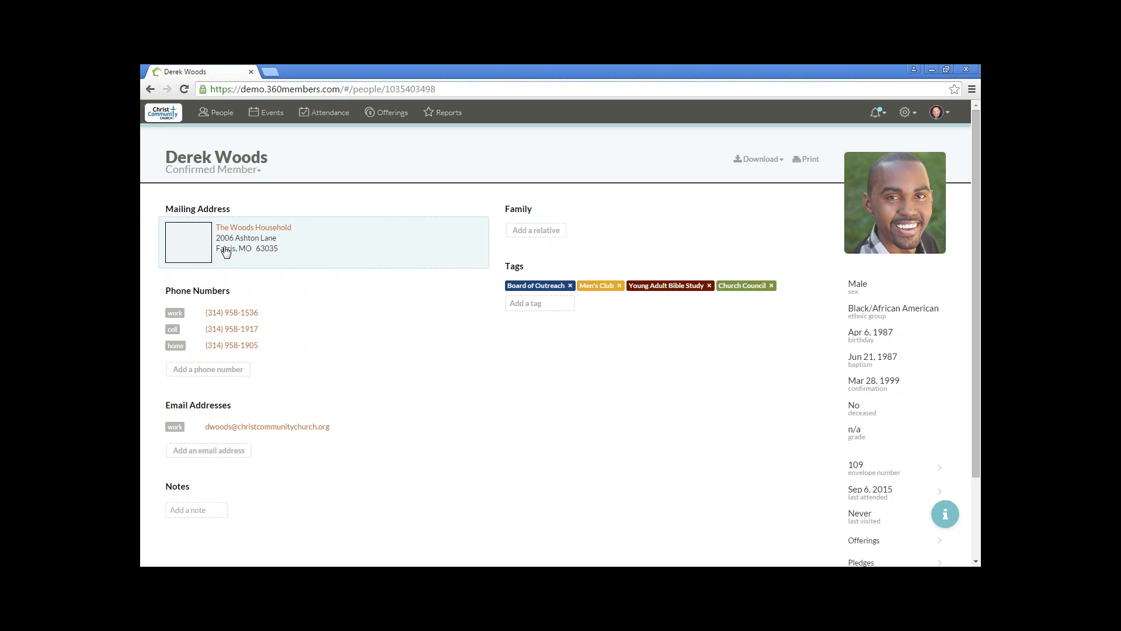
Step: Add the tag "Youth Minister" to this member's record
left_click(517, 304)
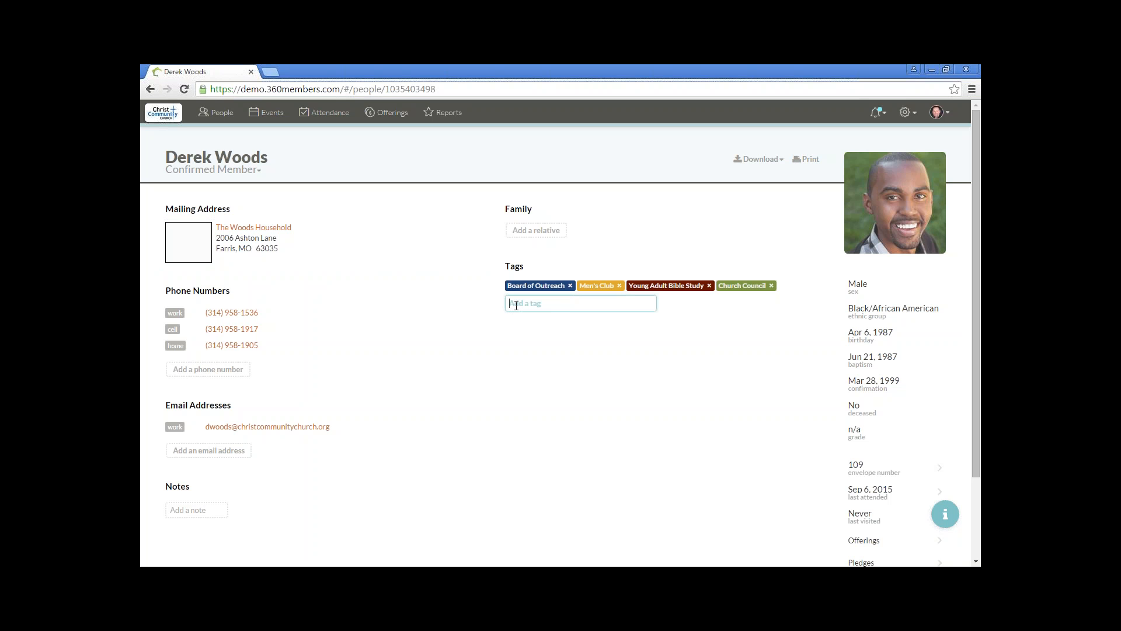
type("Youth Minister")
key("Return")
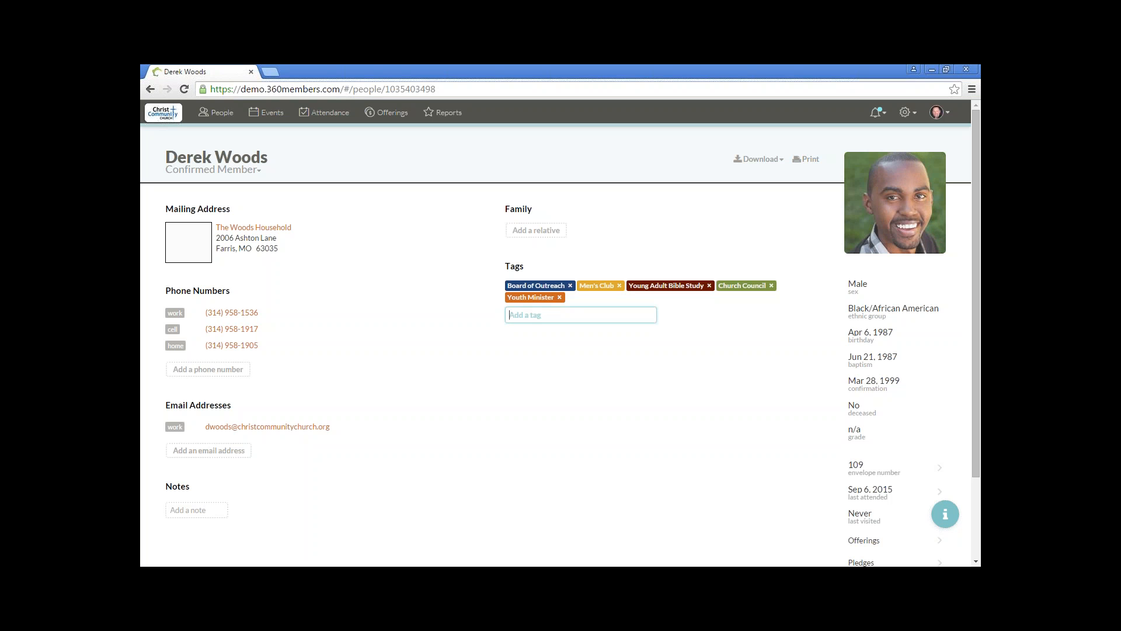
Step: In the Tags collection, add a tag named "Junior High Youth Group" with the light blue colour
left_click(906, 115)
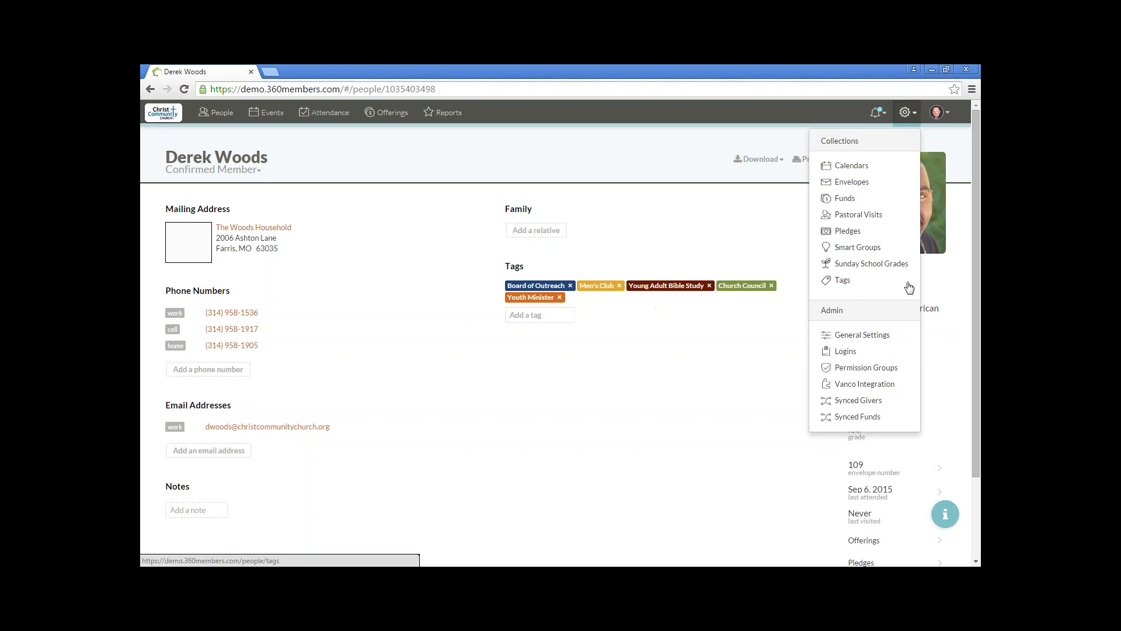
left_click(889, 282)
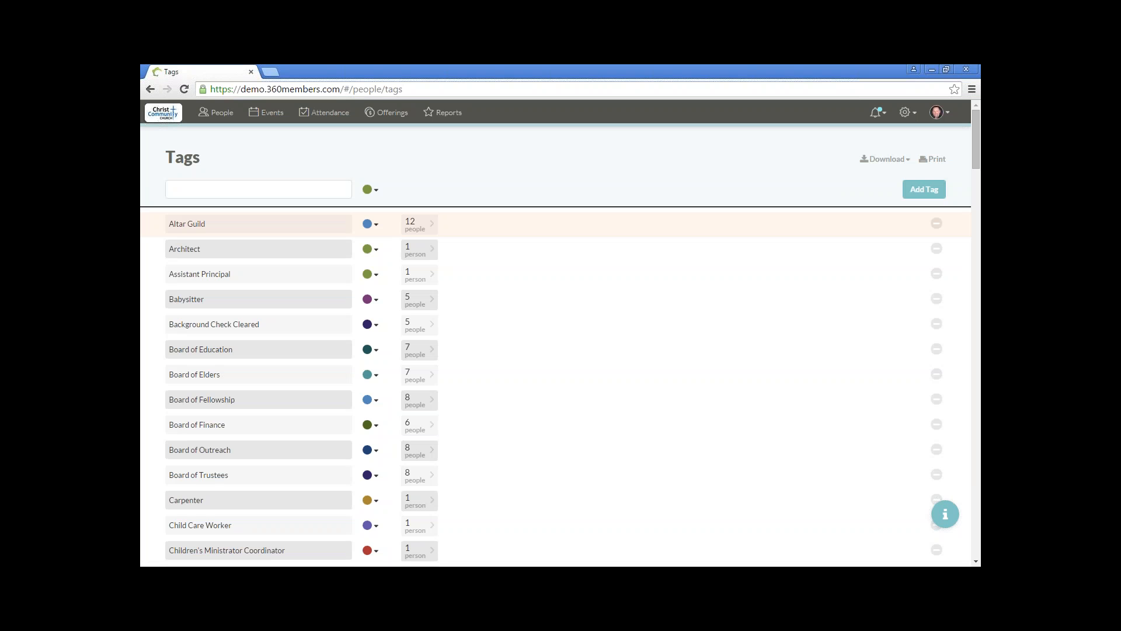
left_click(298, 189)
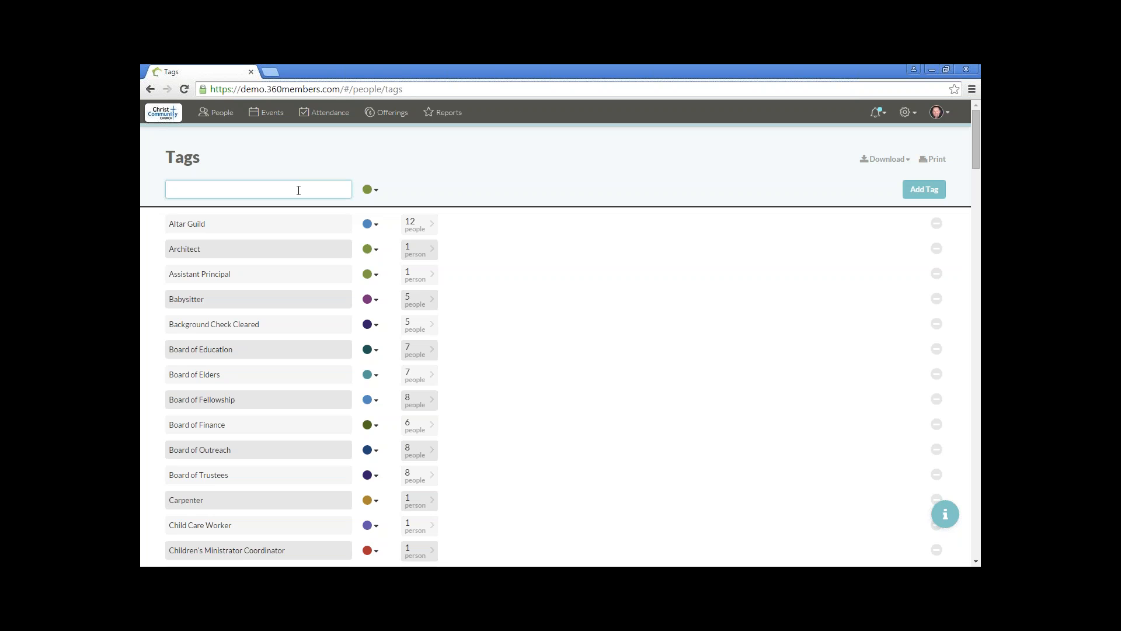
type("Junior High Youth Group")
left_click(375, 191)
left_click(367, 220)
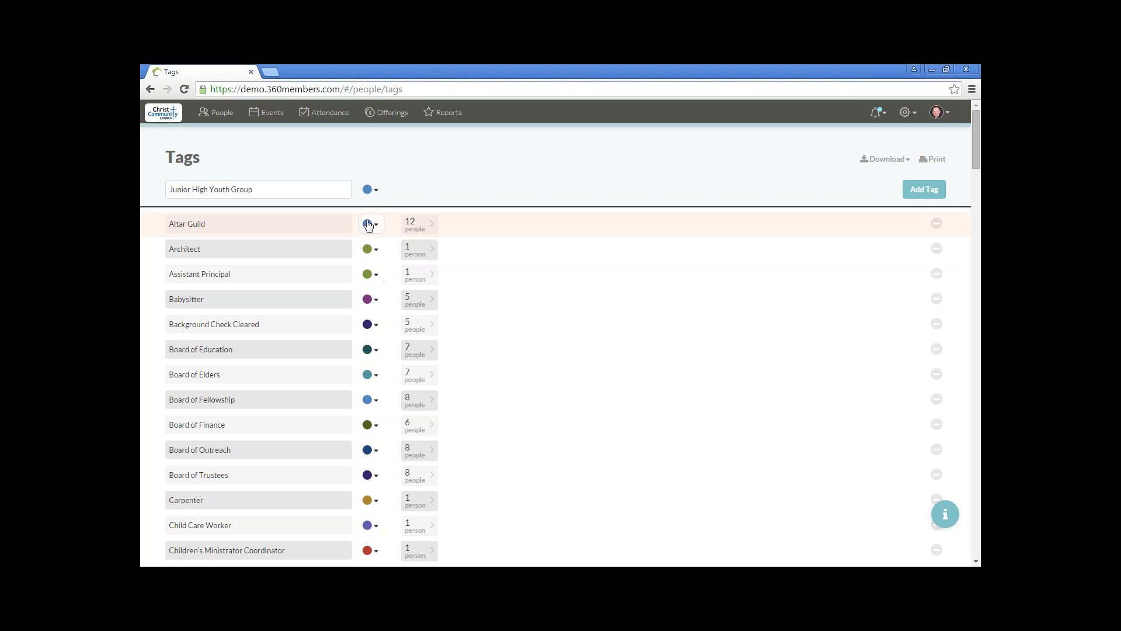
left_click(922, 190)
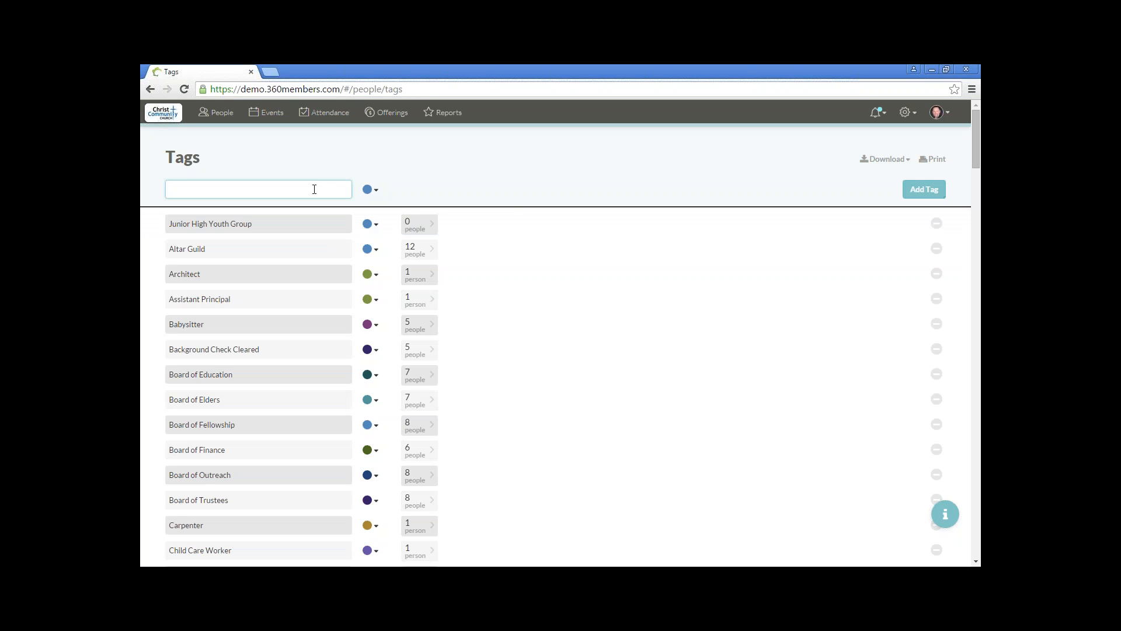
Step: Add another tag named "Senior High Youth Group" in the same light blue colour
type("Senior High Youth Group")
left_click(921, 190)
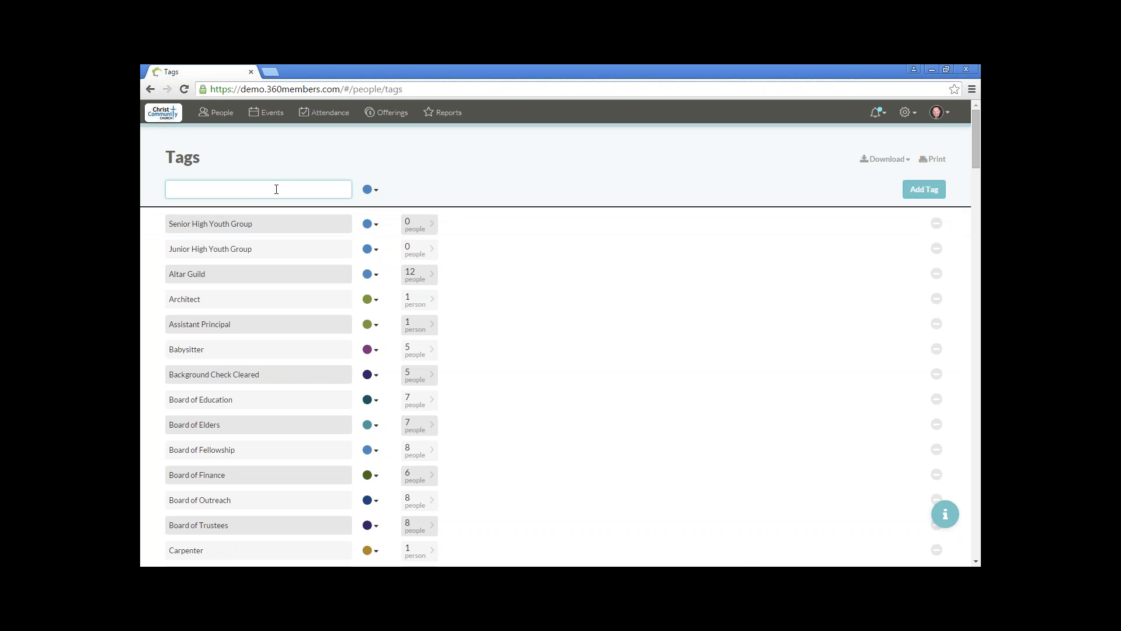
type("Mission trip to Mexico")
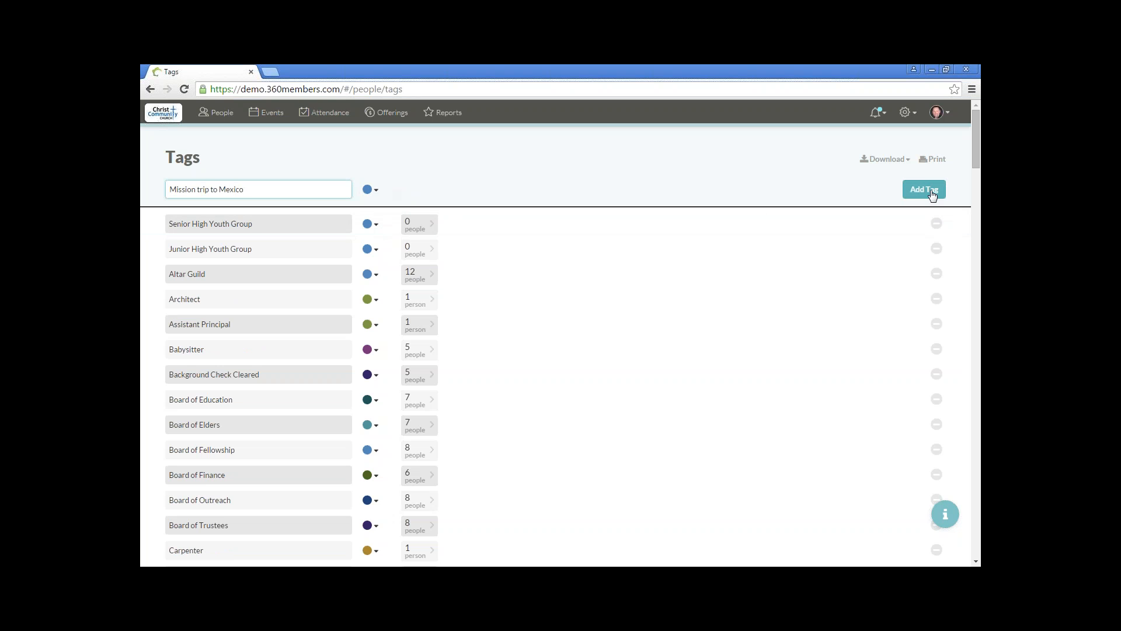
left_click(928, 193)
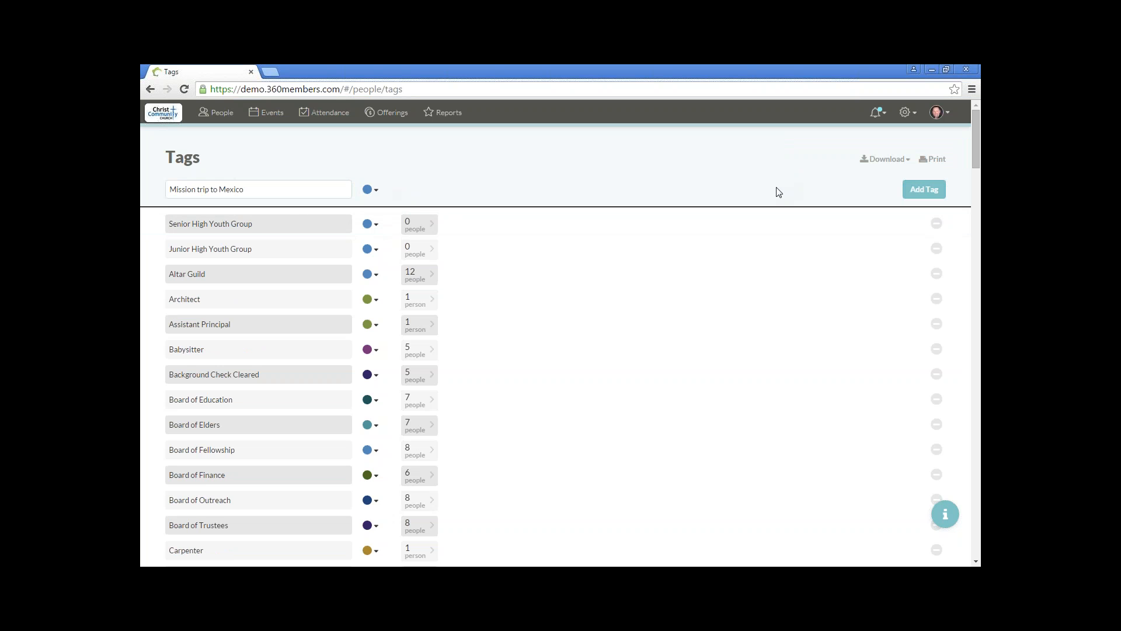
Step: Replace the text in the new tag's name with "Youth Group Movie Night" and add the tag
left_click(211, 191)
left_click_drag(212, 192, 146, 191)
type("YOuth")
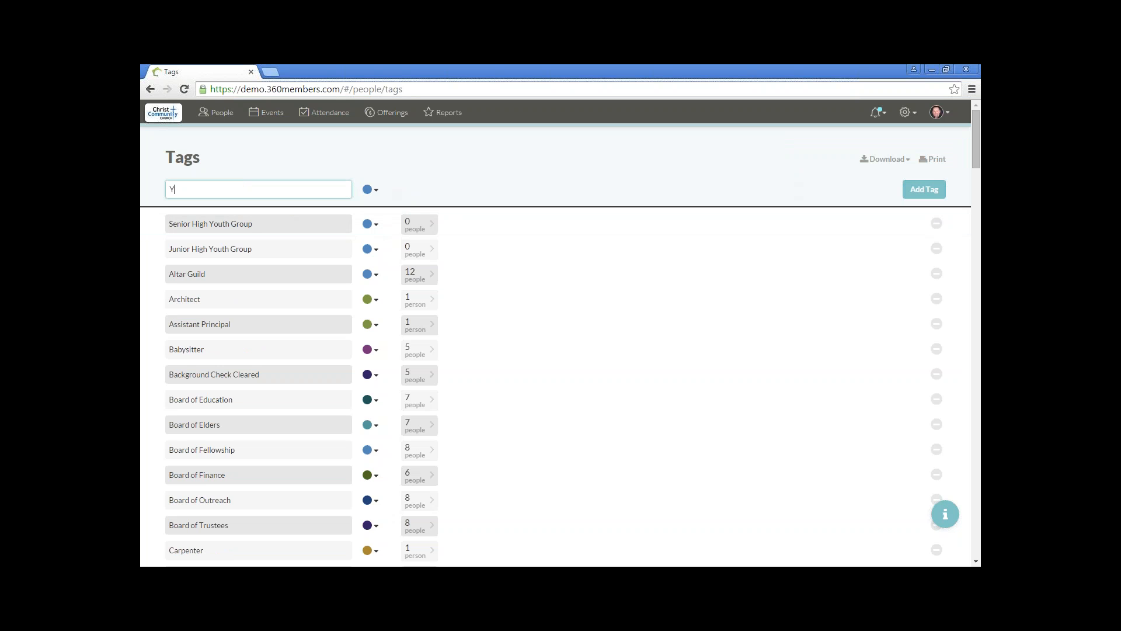
key("BackSpace")
key("BackSpace")
key("BackSpace")
key("BackSpace")
type("outh Group Movie")
type("igh")
left_click(924, 189)
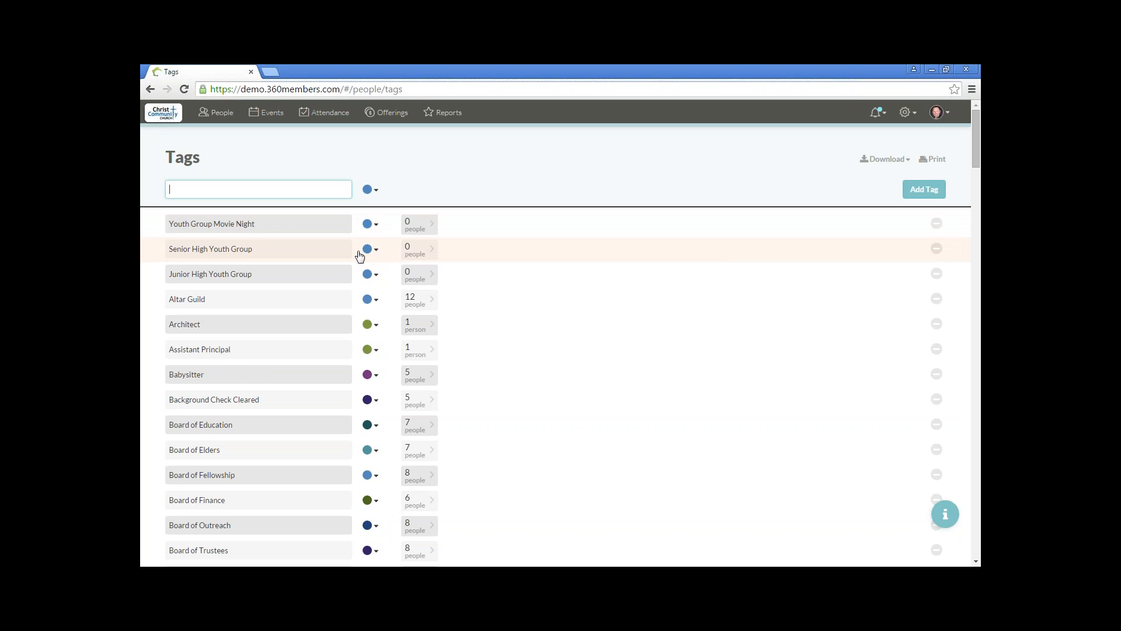
Step: Open the Youth Group Movie Night tag for editing, view its colour choices and save it
left_click(282, 228)
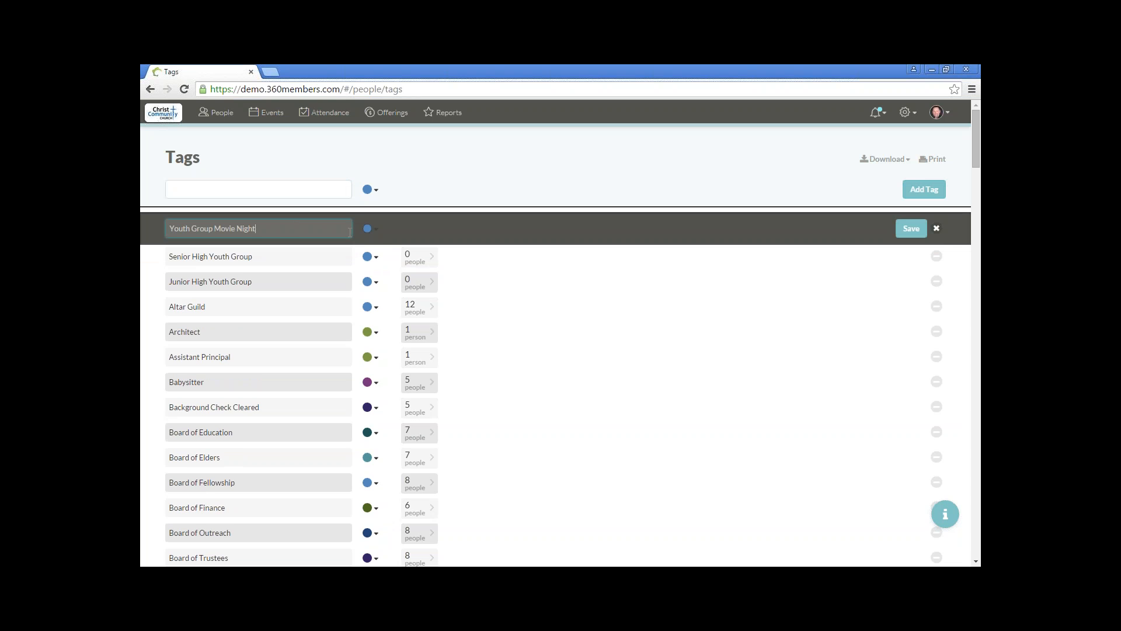
left_click(373, 230)
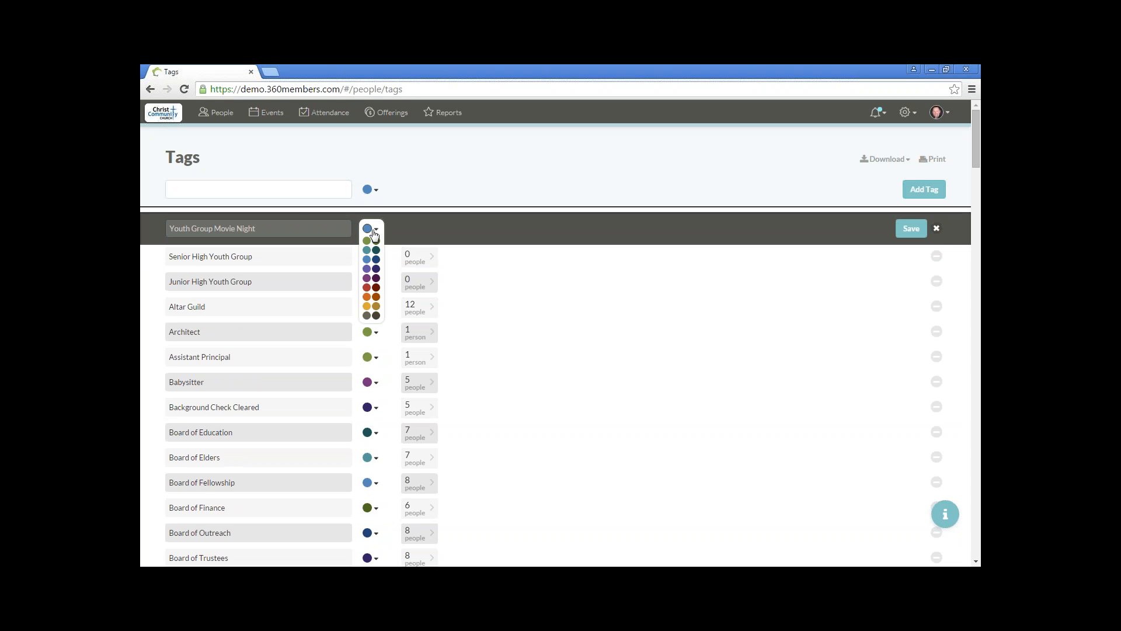
left_click(541, 234)
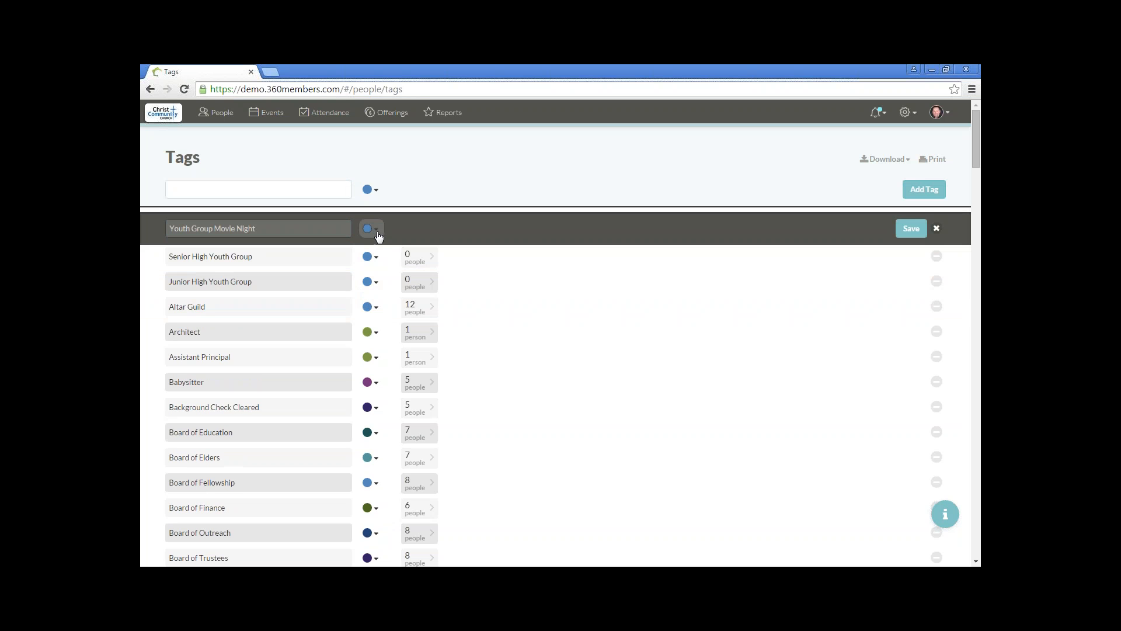
left_click(911, 229)
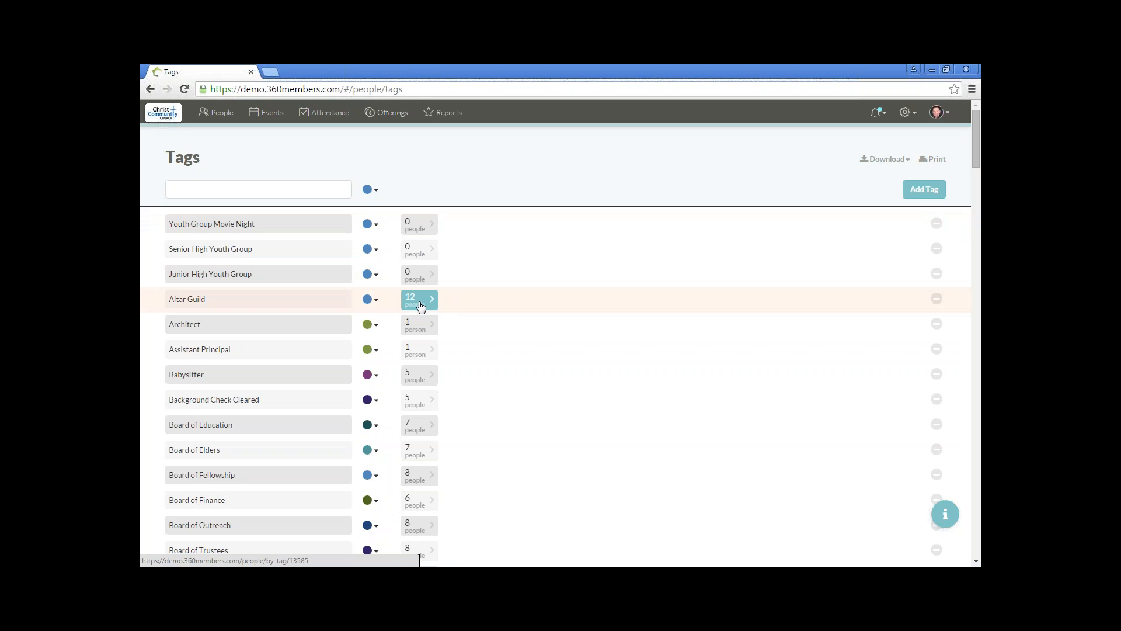
Step: Open the list of people who carry the Youth Minister tag
scroll(421, 307, "down", 15)
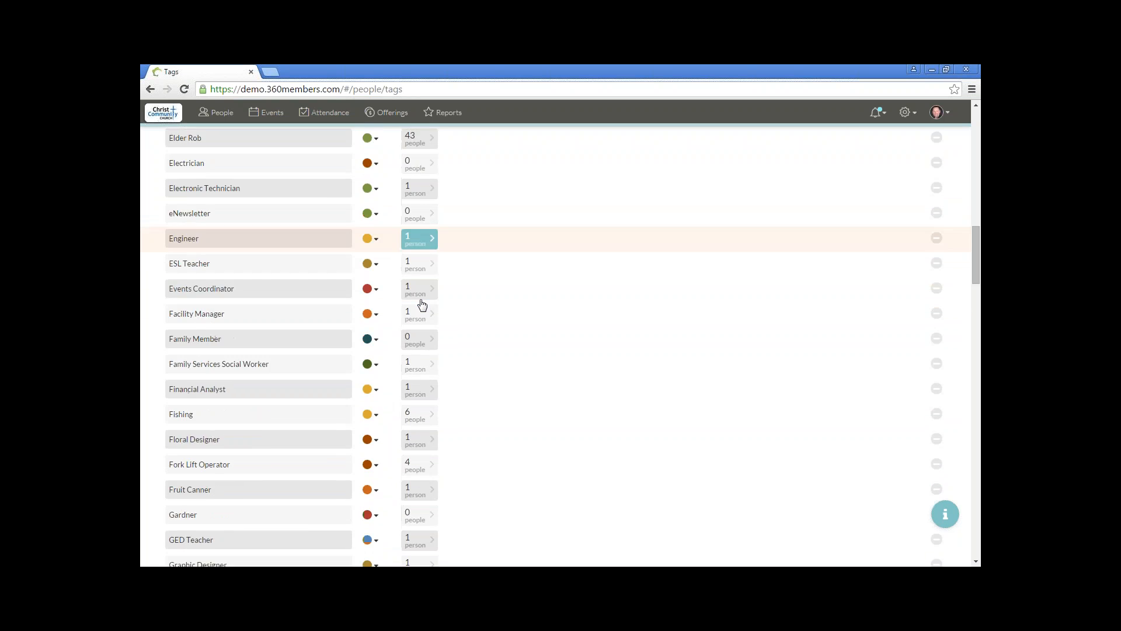
scroll(421, 304, "down", 15)
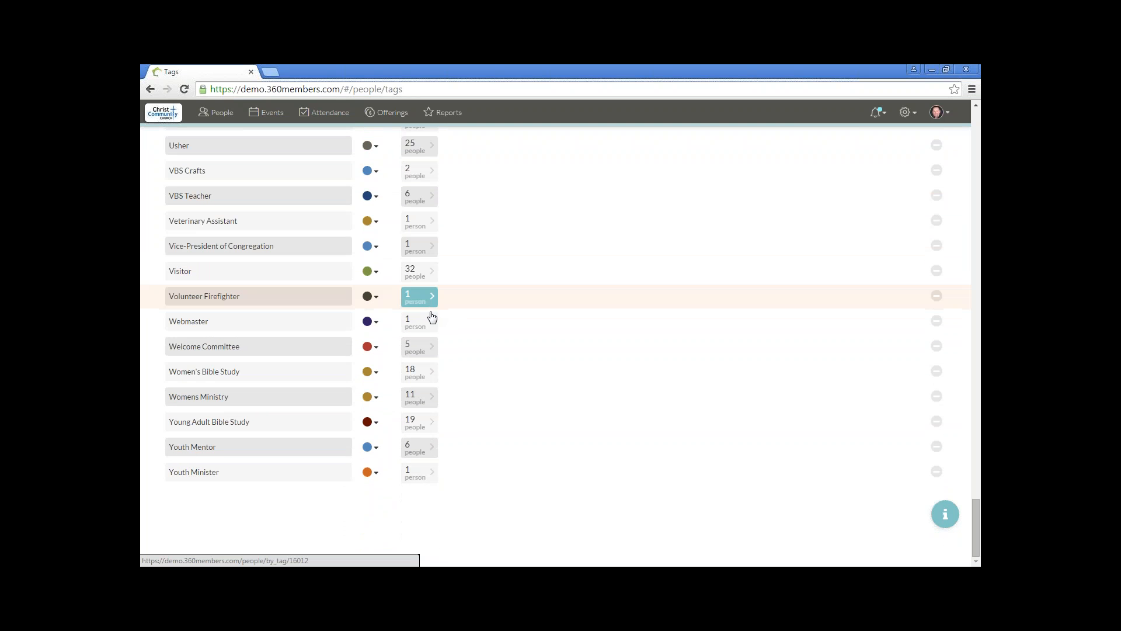
left_click(422, 479)
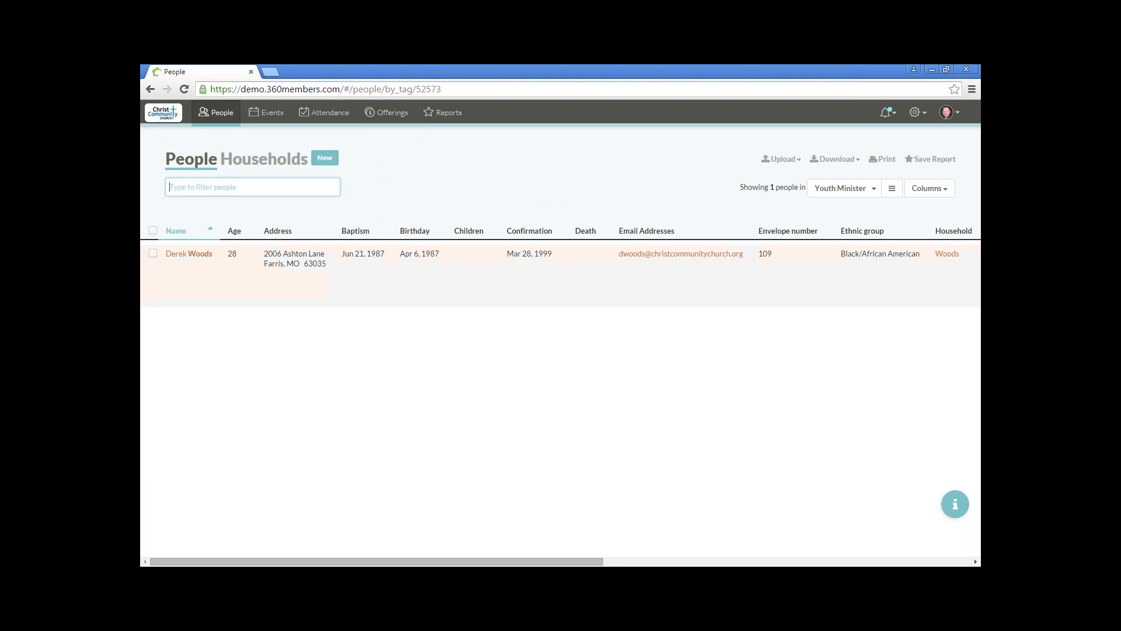
Step: Review the available groups and switch the people list from the Youth Minister group to Everyone
left_click(874, 190)
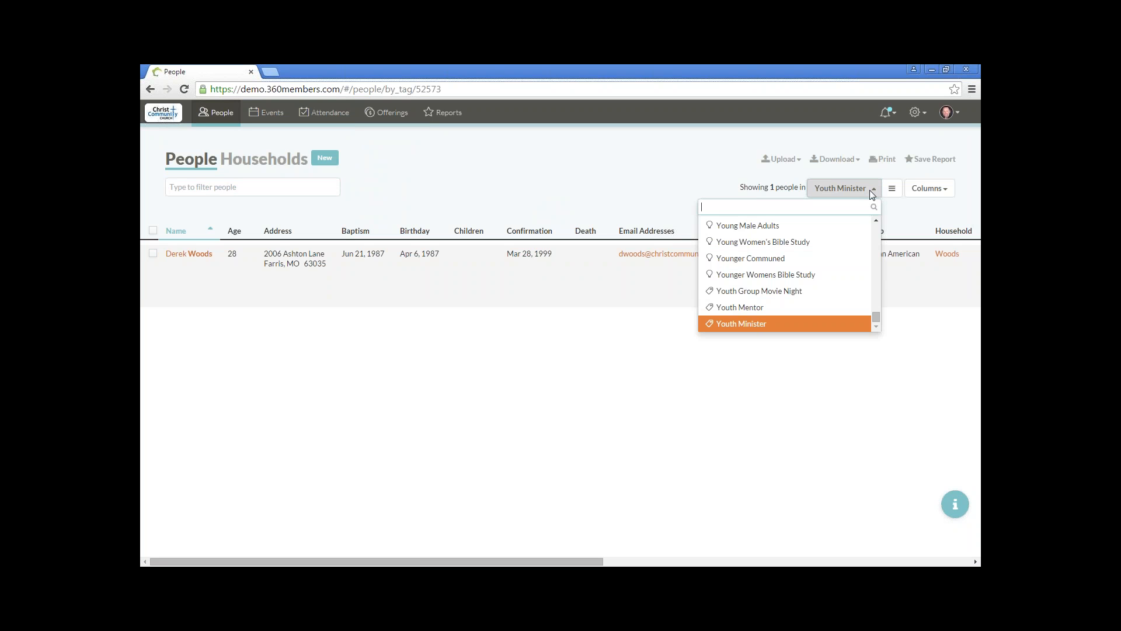
left_click(873, 192)
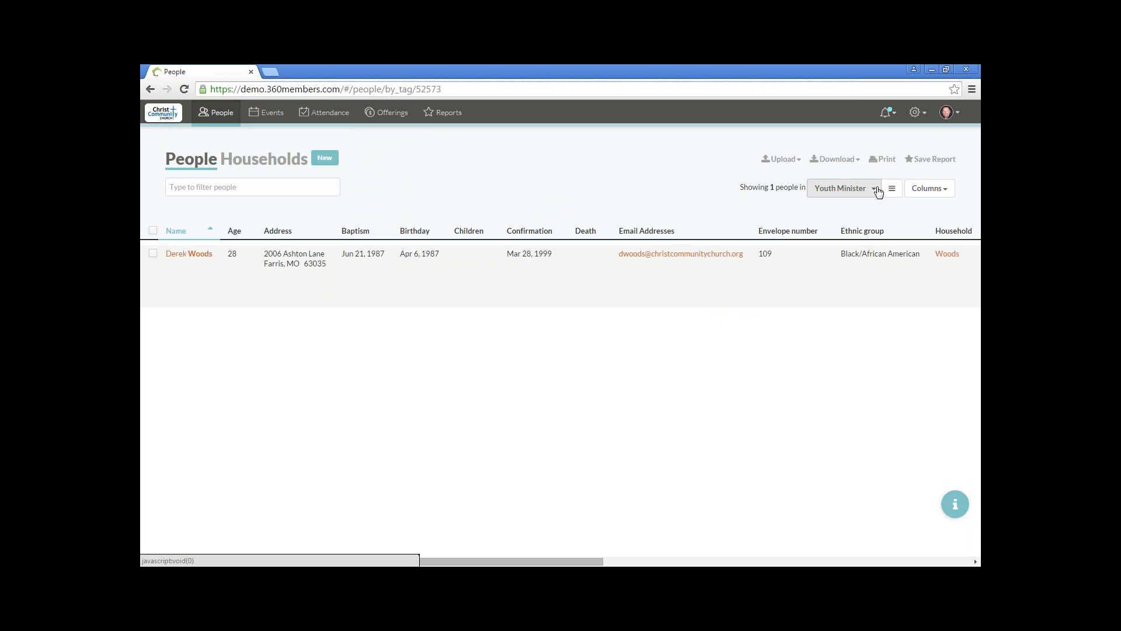
left_click(879, 192)
left_click_drag(876, 321, 876, 230)
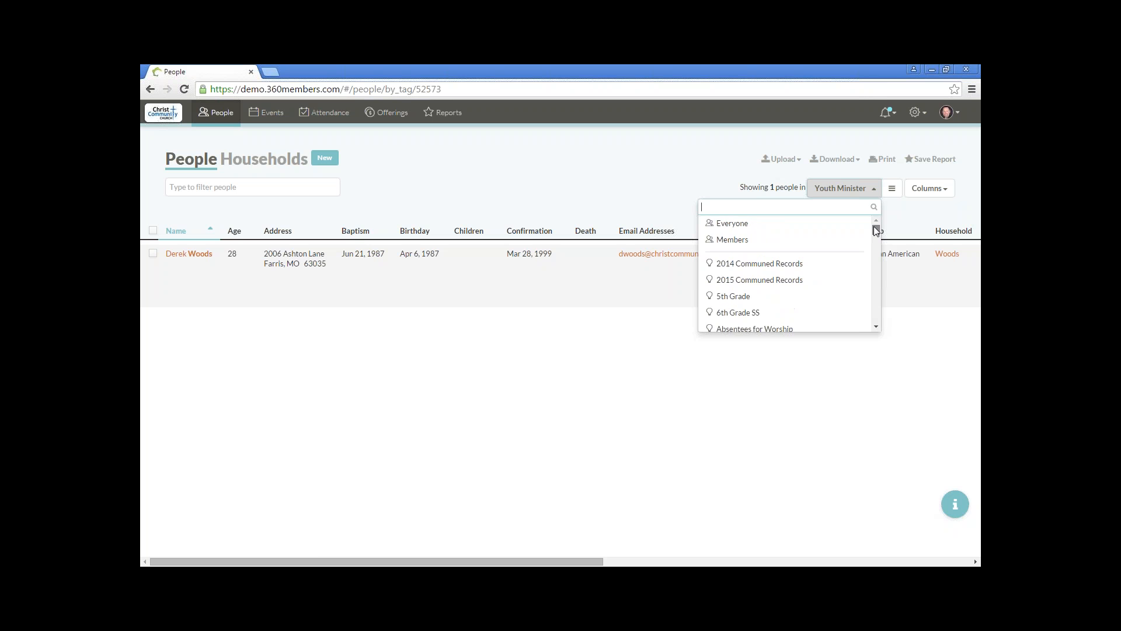
left_click(778, 224)
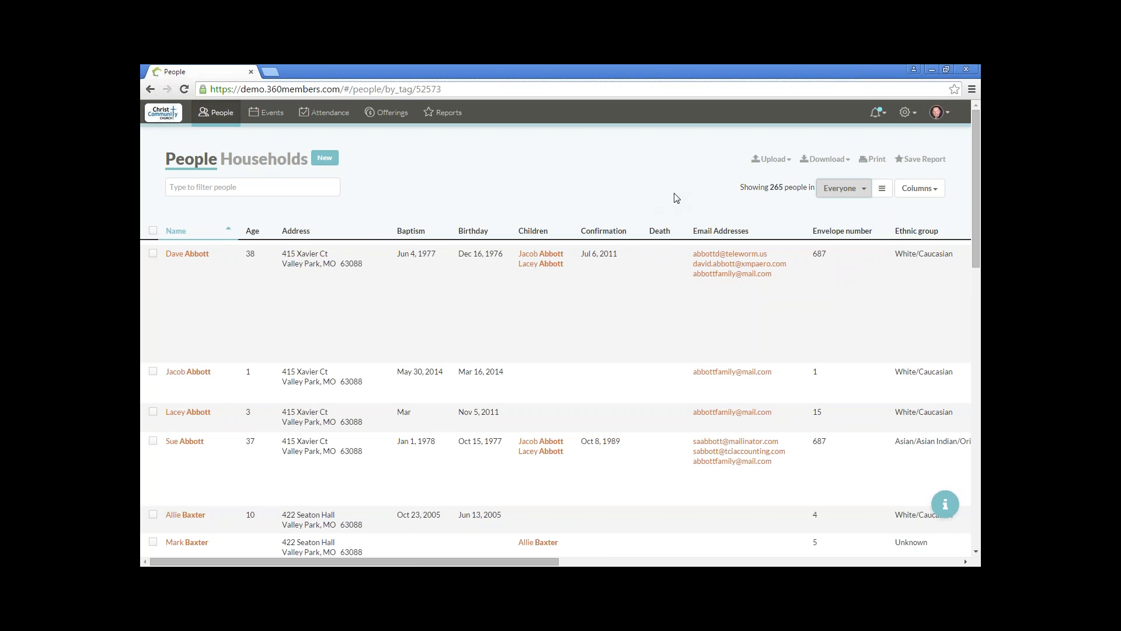
Step: Open the trait filter for the people list and add a trait for people who are Living
left_click(883, 193)
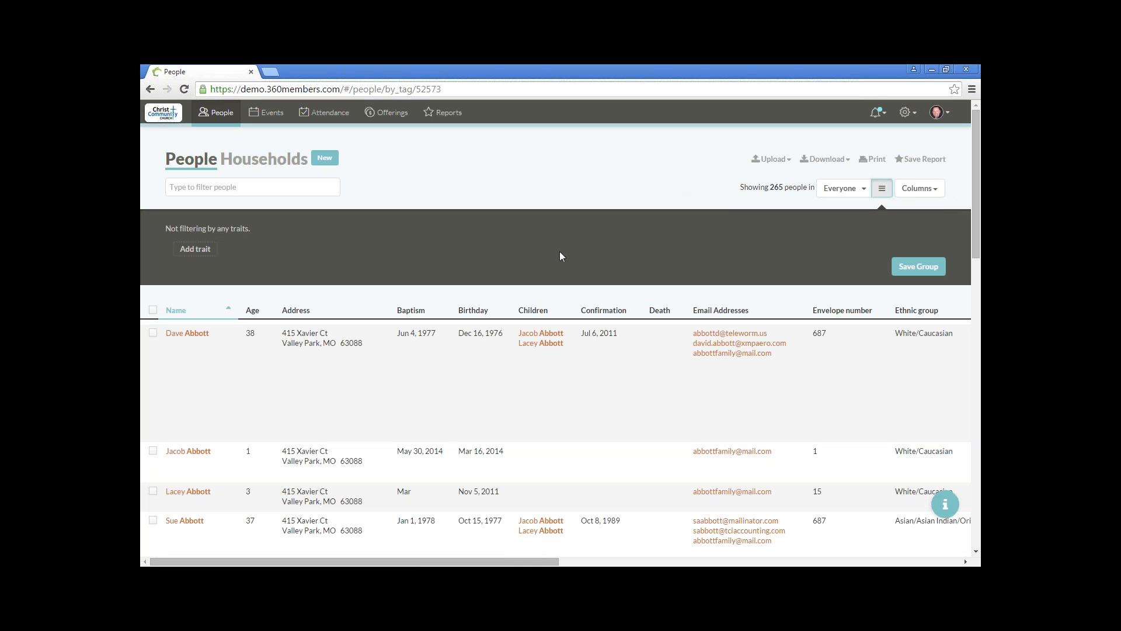
left_click(198, 250)
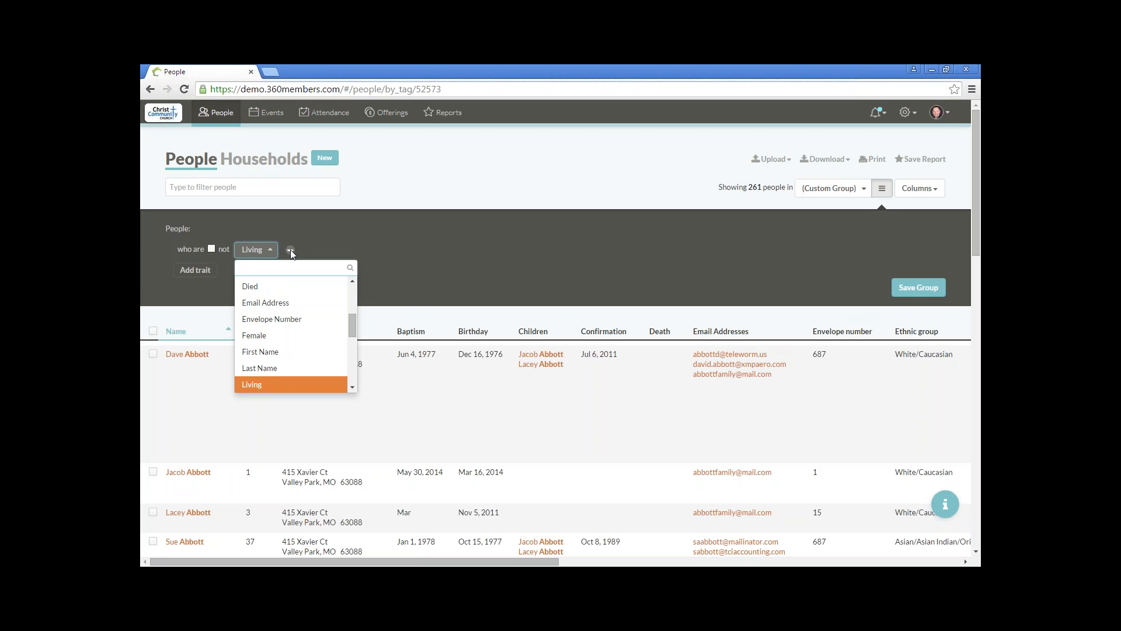
left_click(444, 250)
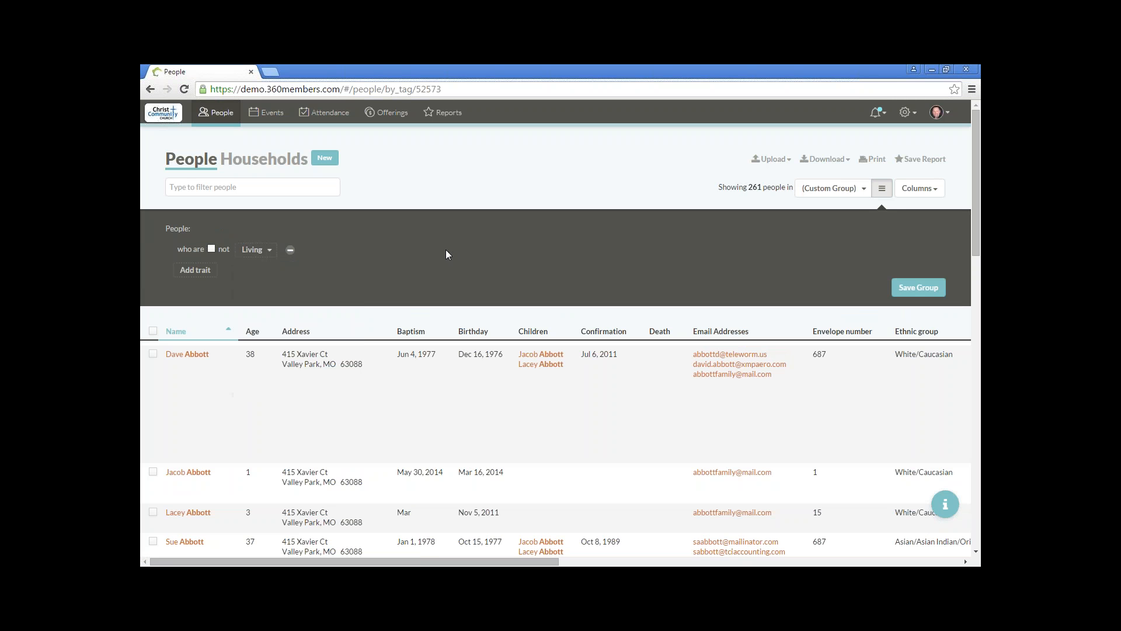
Step: Add a second trait that limits the list to people whose Age is between 13 and 18
left_click(198, 271)
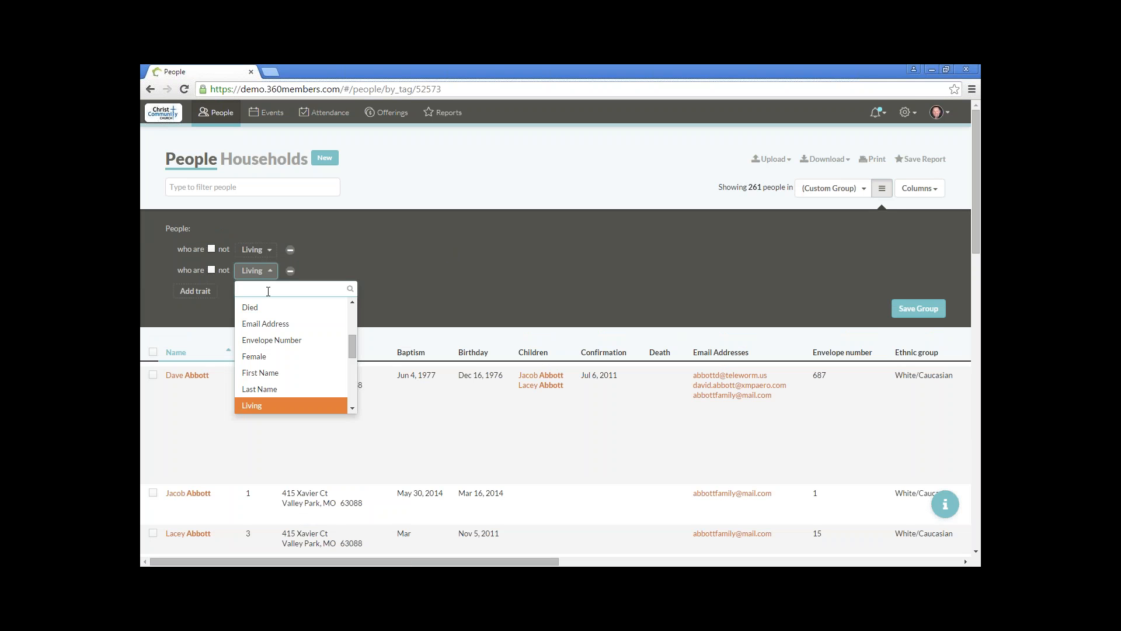
type("age")
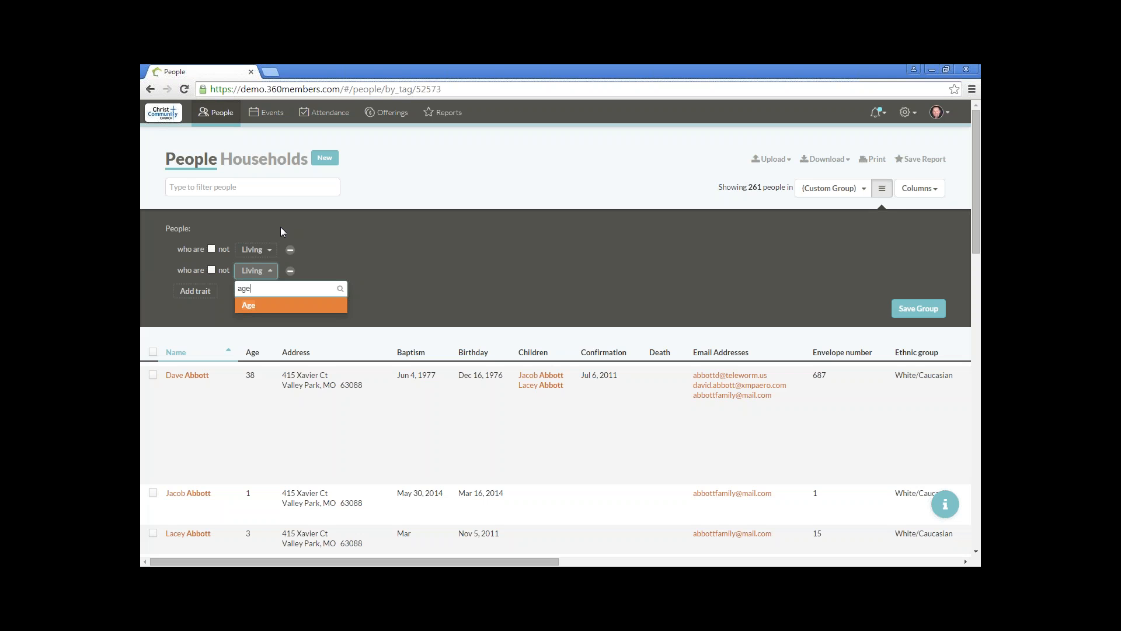
left_click(262, 308)
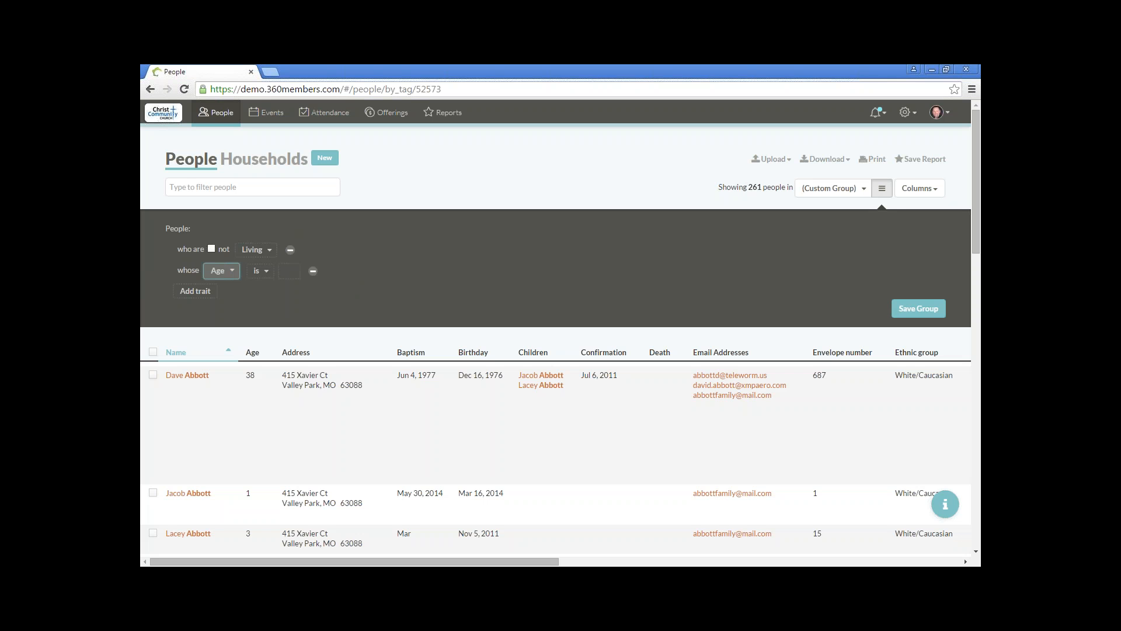
left_click(265, 272)
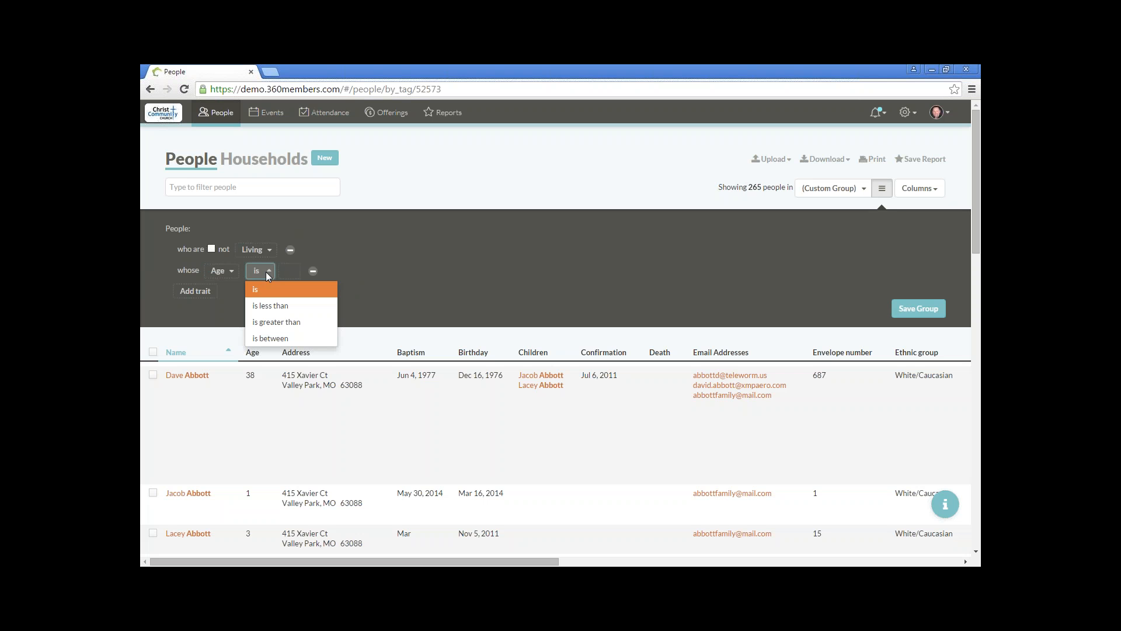
left_click(273, 338)
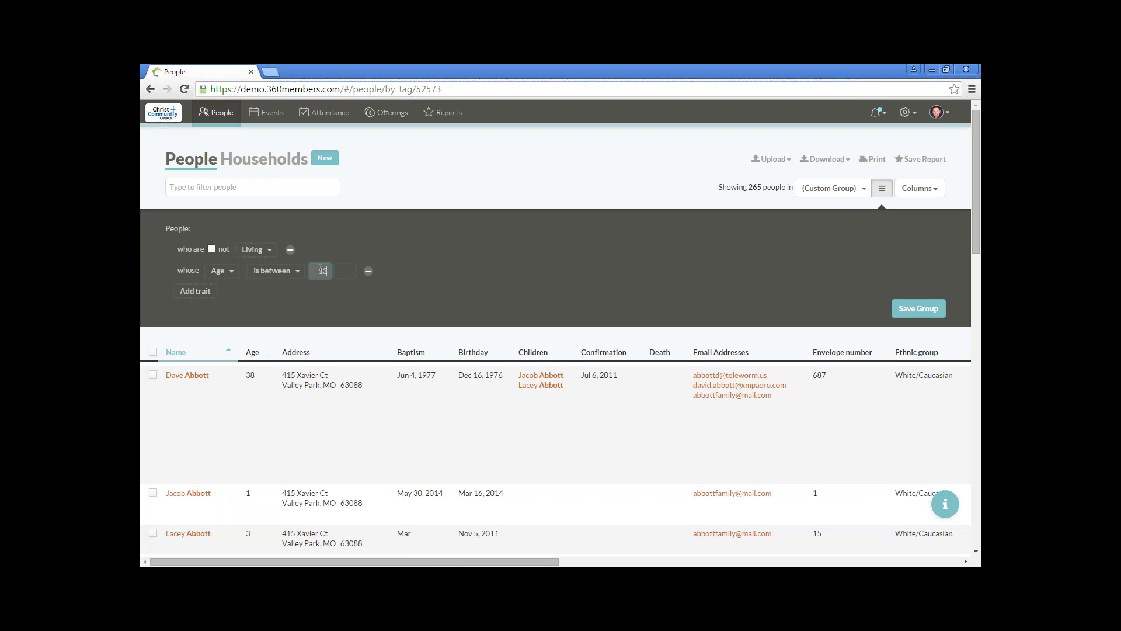
type("13")
left_click(352, 270)
type("1")
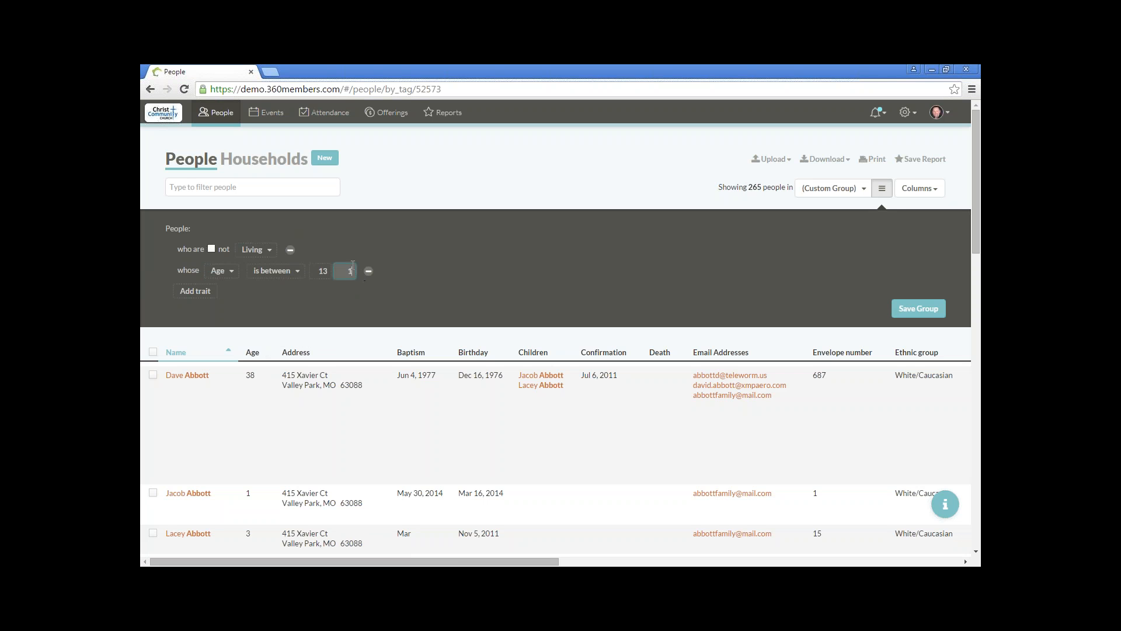
type("8")
left_click(789, 290)
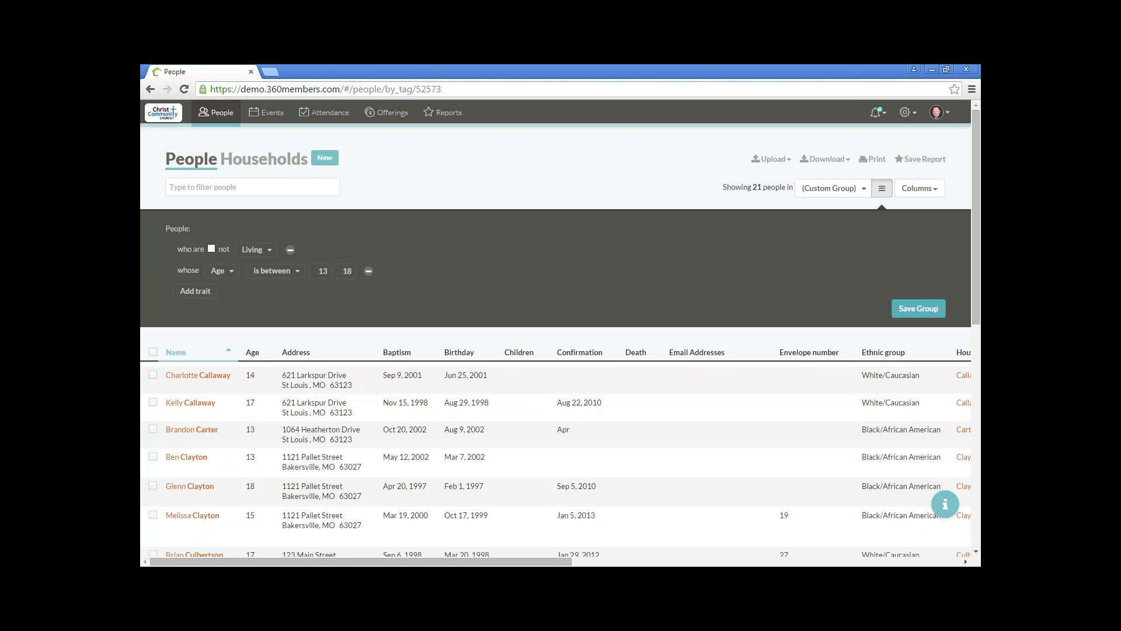
Step: Save the filter as a new group named "Potential Youth Group Members" and hide the trait filter
left_click(920, 313)
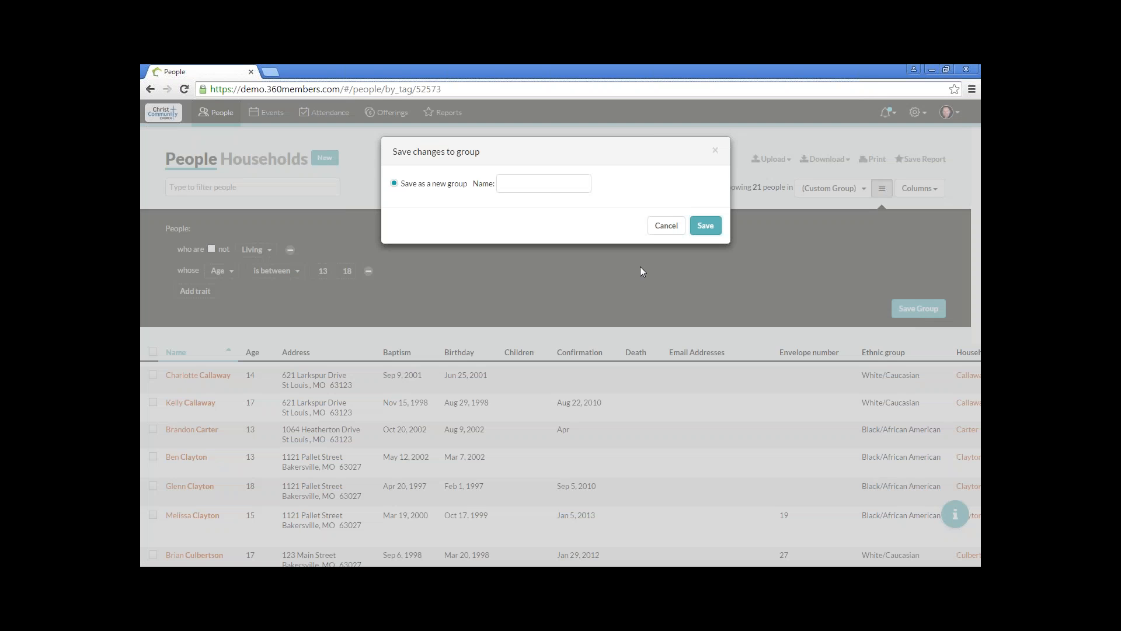
left_click(550, 185)
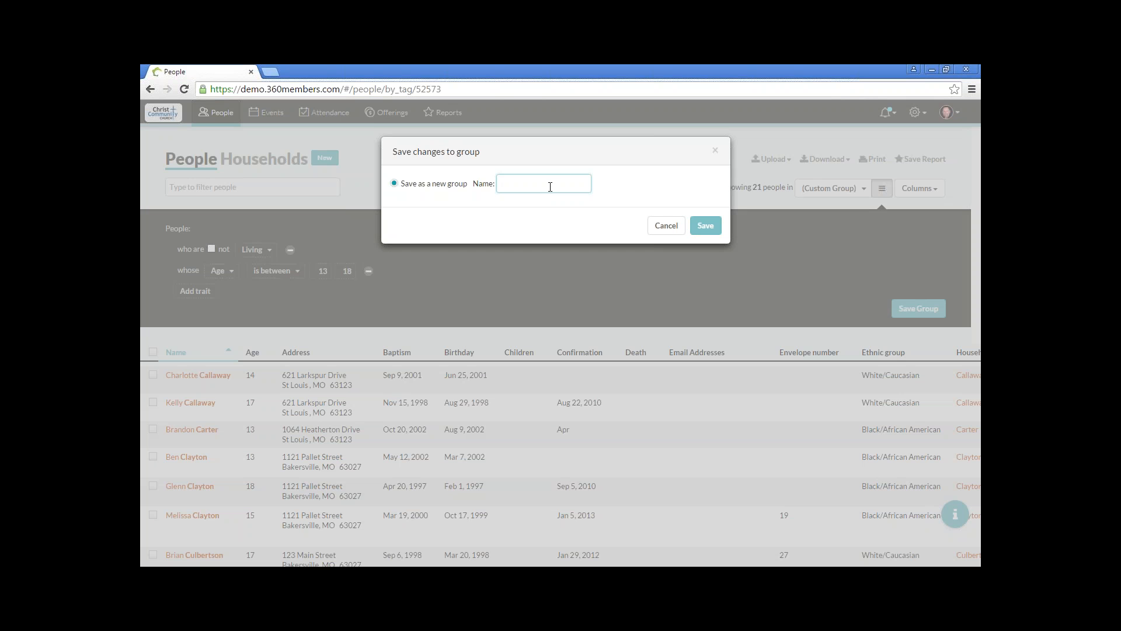
type("Pot")
type("ential Yout")
type("h Group")
type(" Members")
left_click(699, 227)
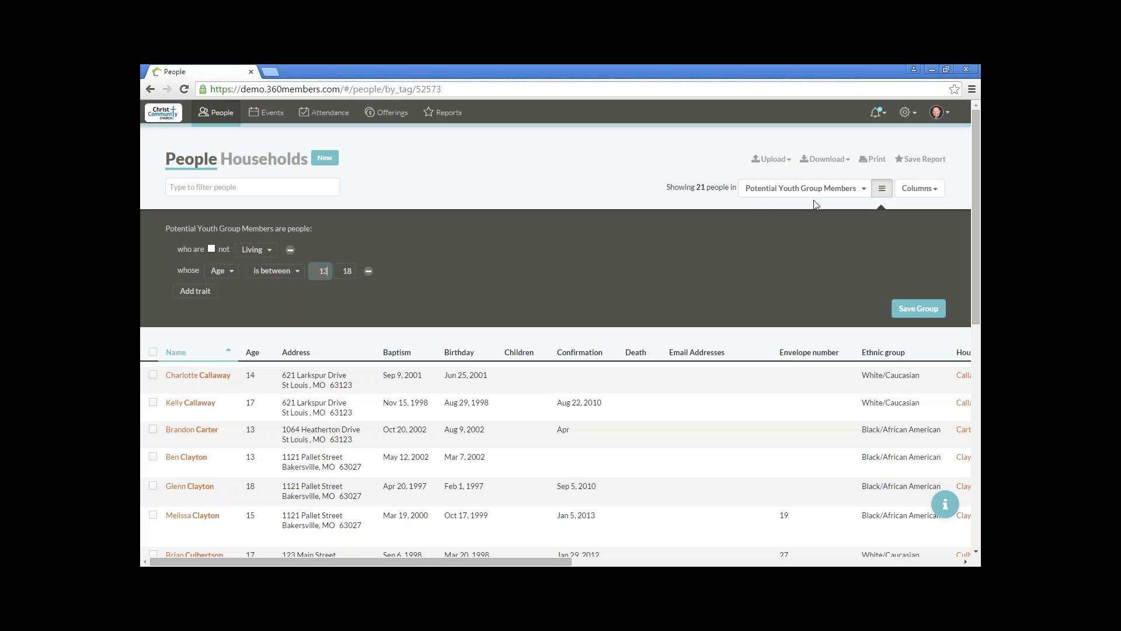
left_click(882, 190)
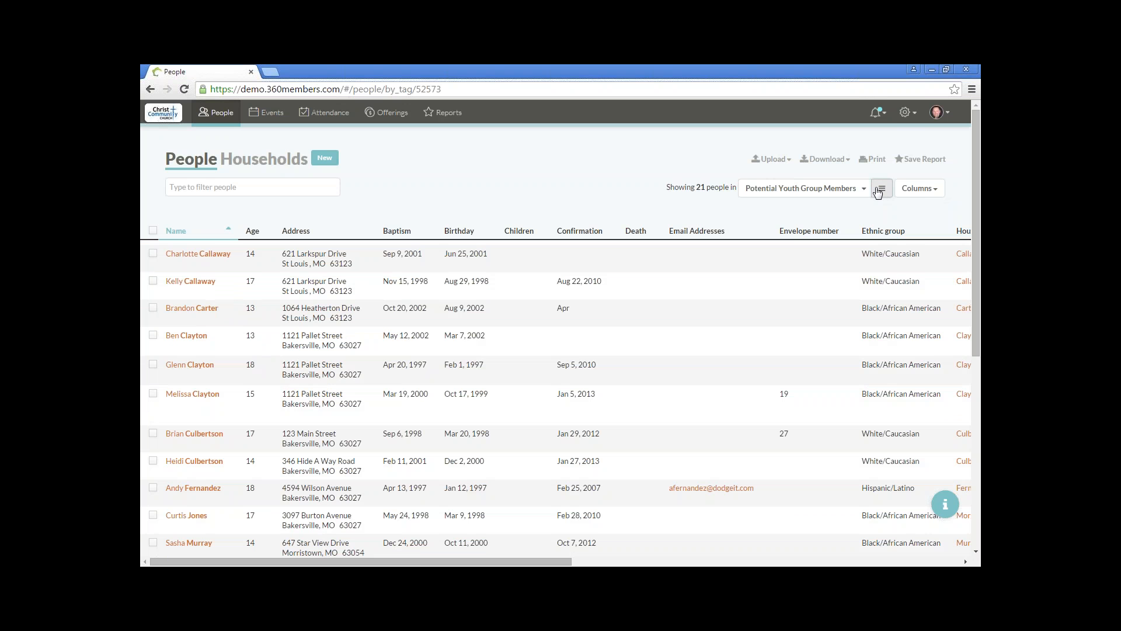
Step: Open the Smart Groups collection and look through it for the Potential Youth Group Members group
left_click(905, 114)
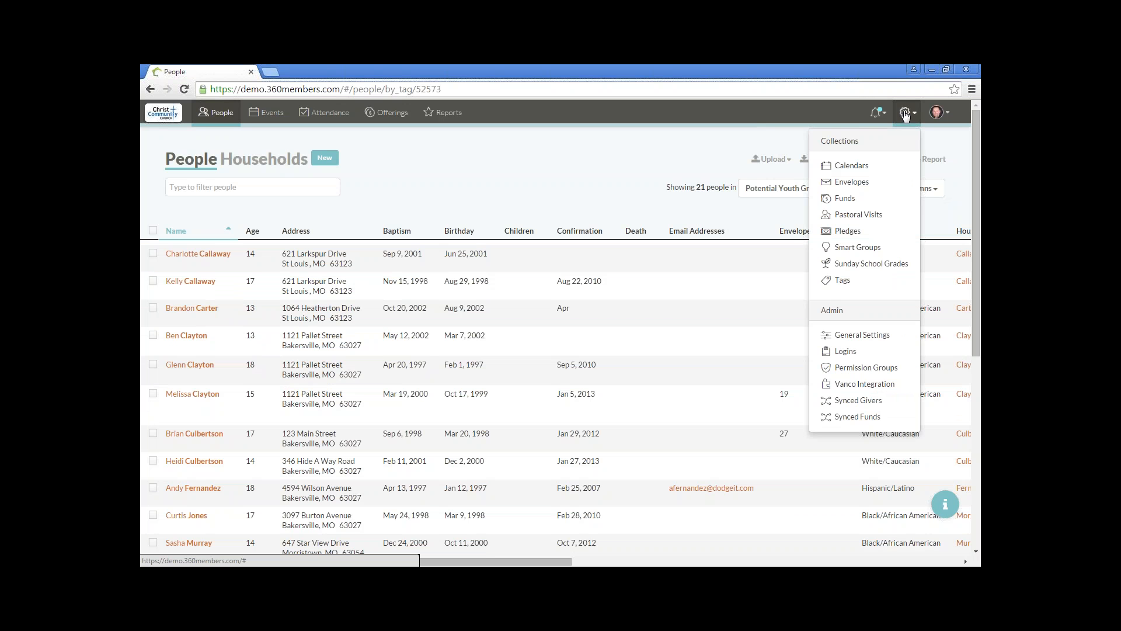
left_click(877, 249)
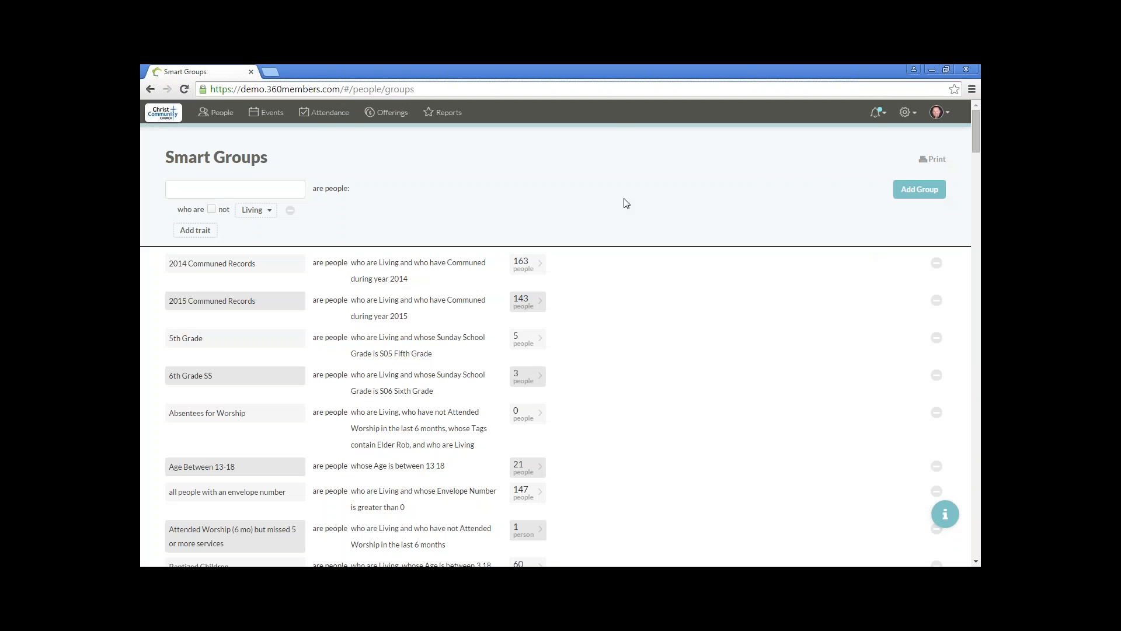
scroll(627, 202, "down", 15)
scroll(627, 202, "down", 20)
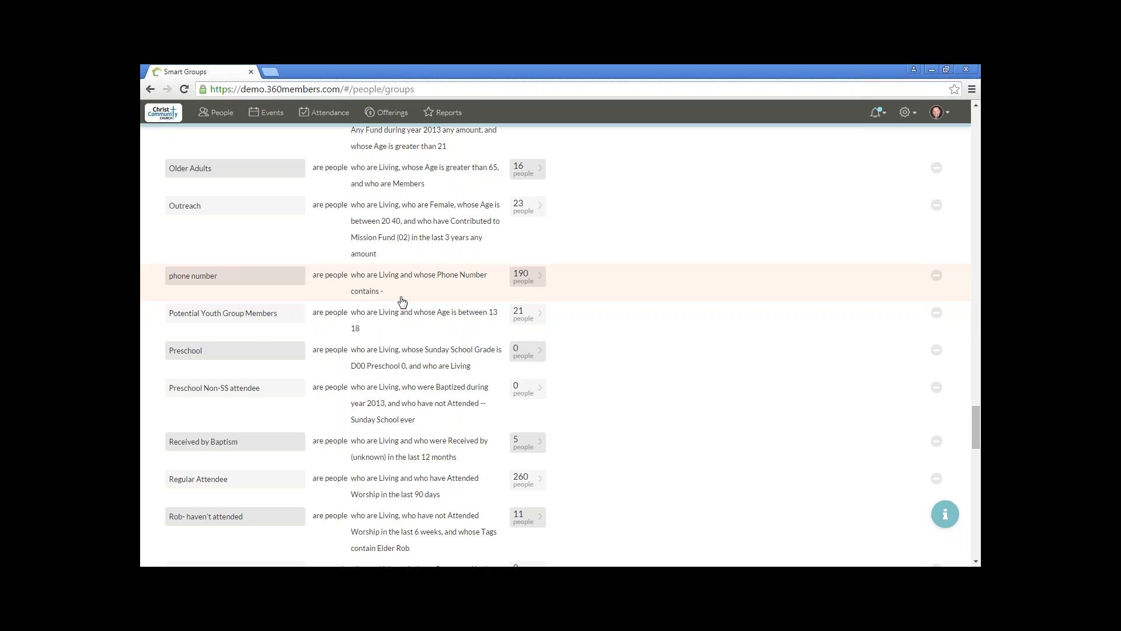
scroll(401, 302, "up", 20)
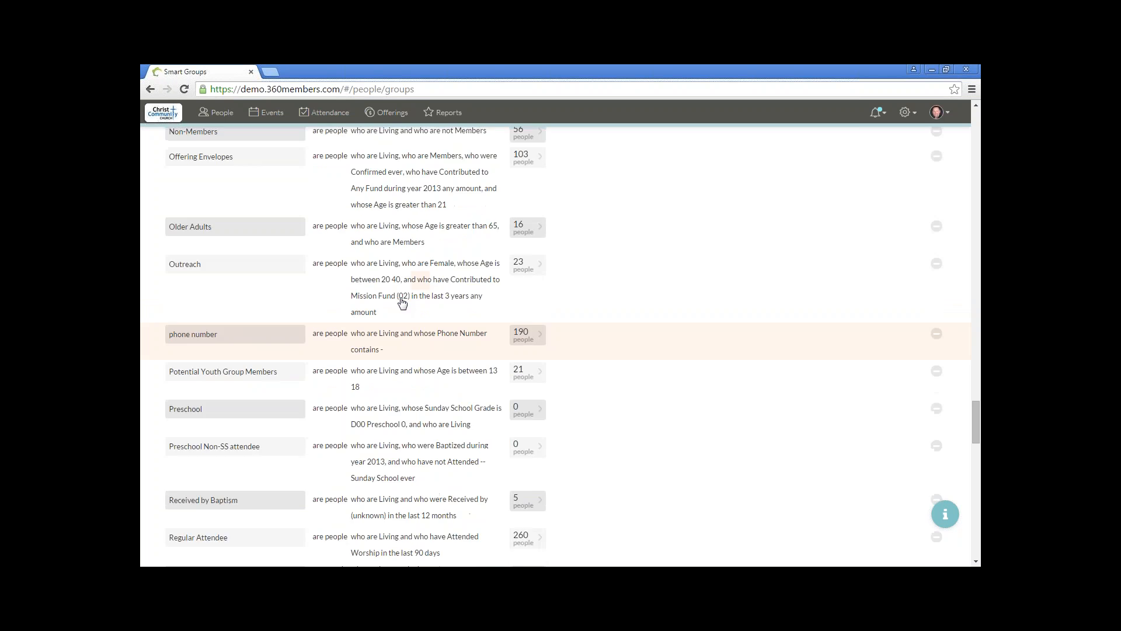
scroll(408, 302, "up", 15)
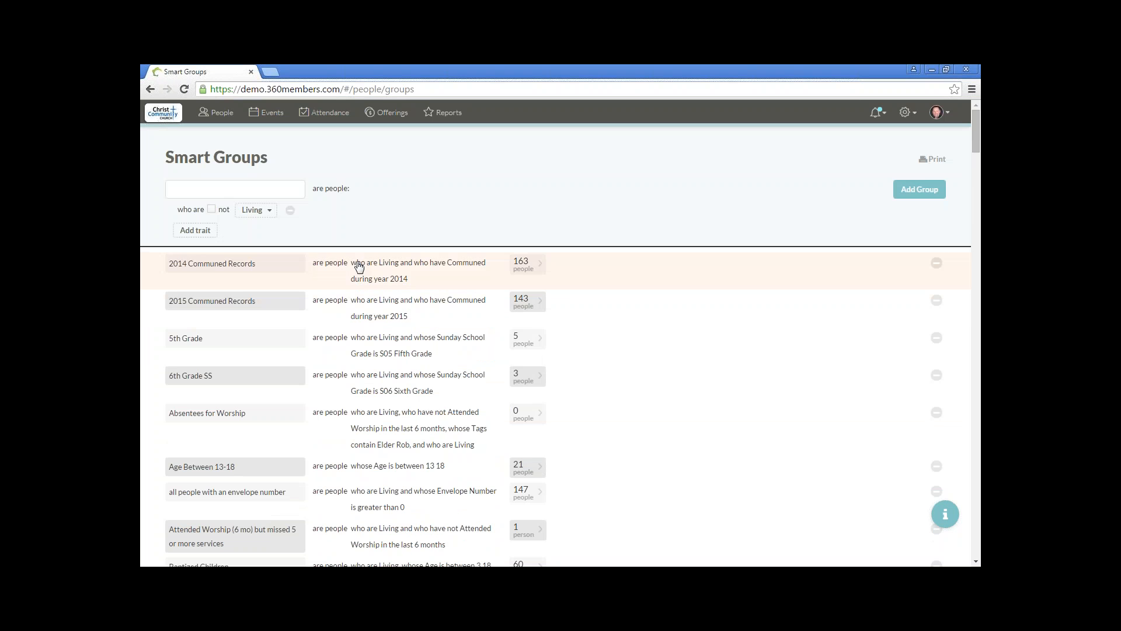
left_click(284, 188)
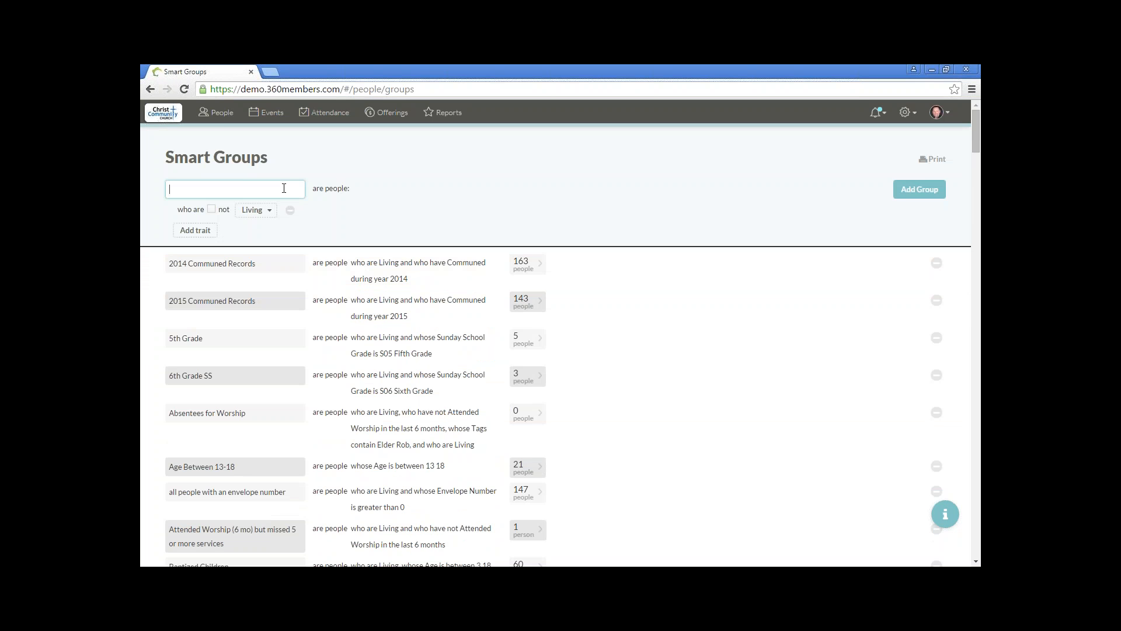
type("Parent of Youth Group Members")
Step: Return to the people list and limit its optional columns to Age, Parents and Tags
left_click(223, 116)
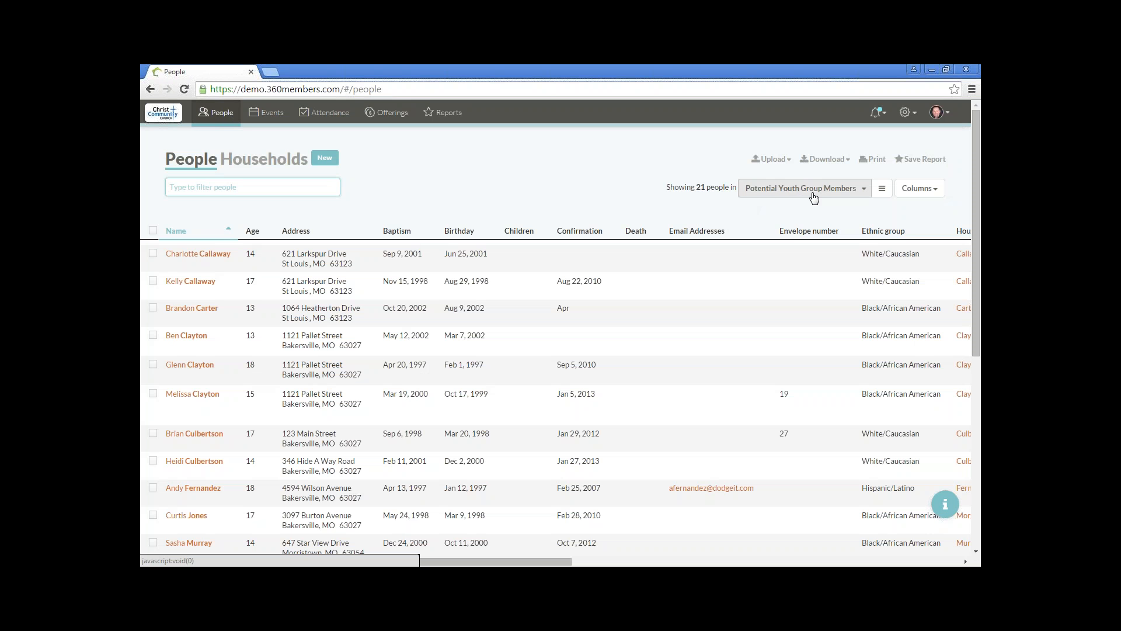
left_click(925, 193)
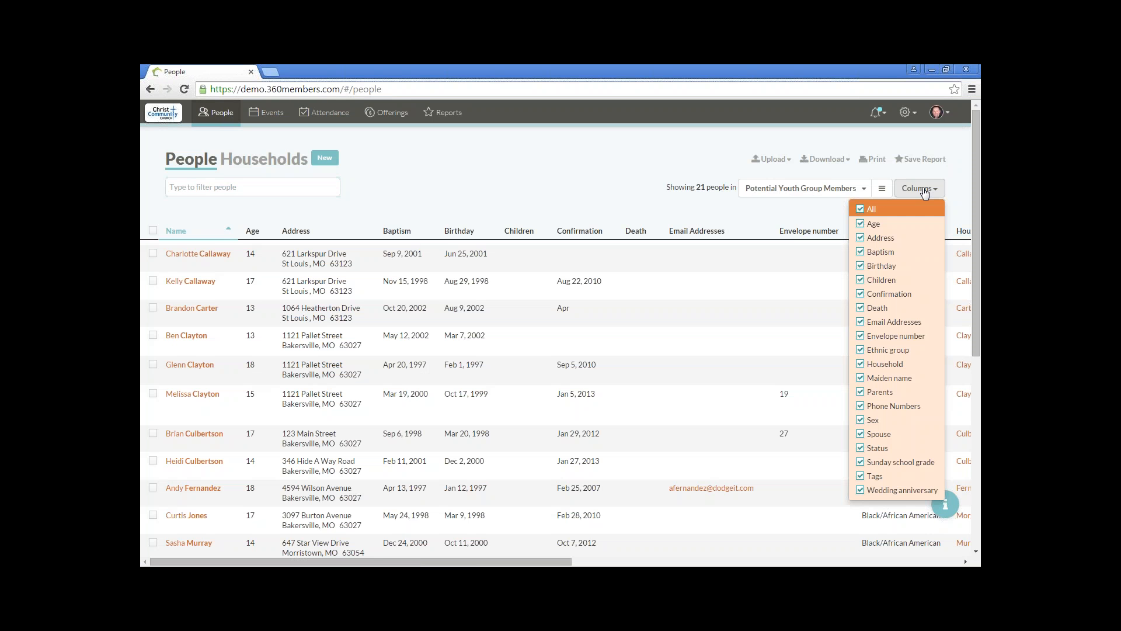
left_click(862, 210)
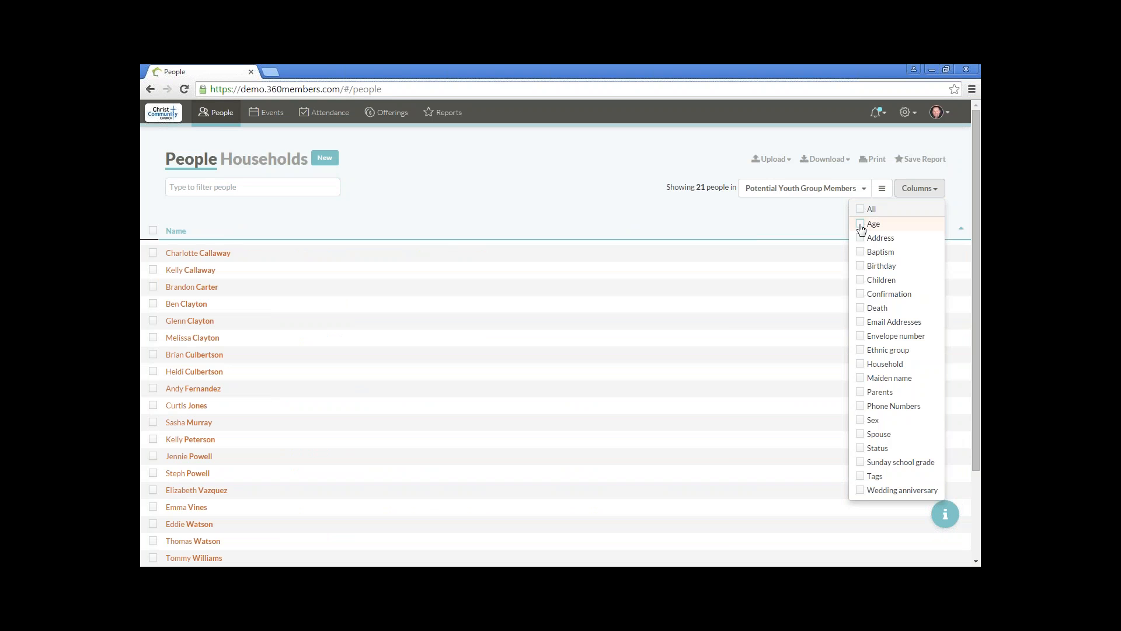
left_click(861, 226)
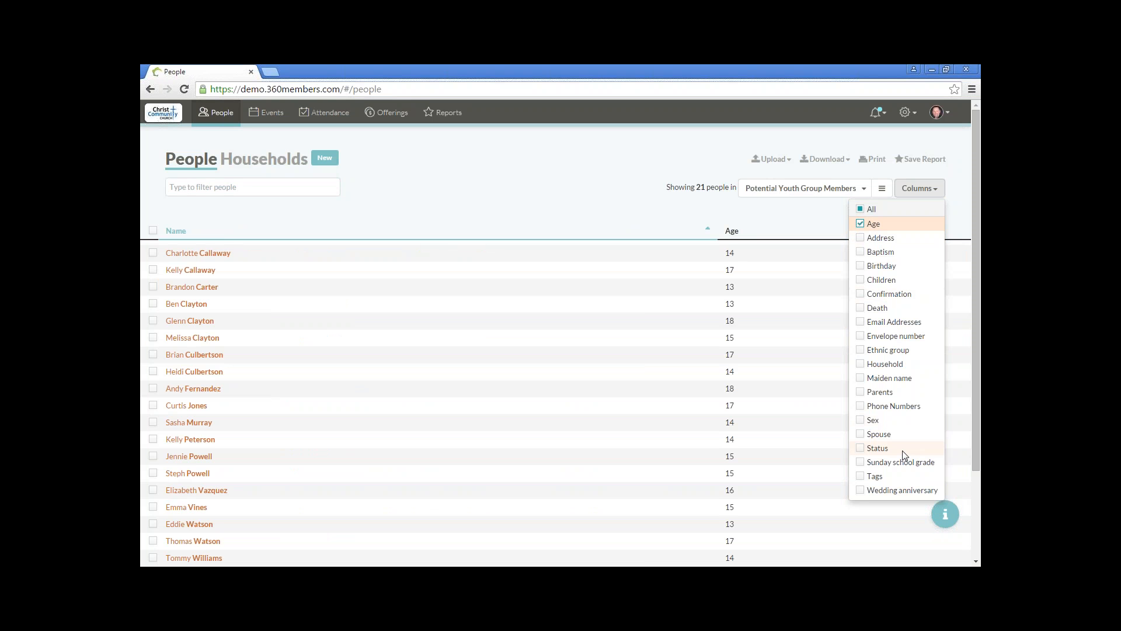
left_click(862, 396)
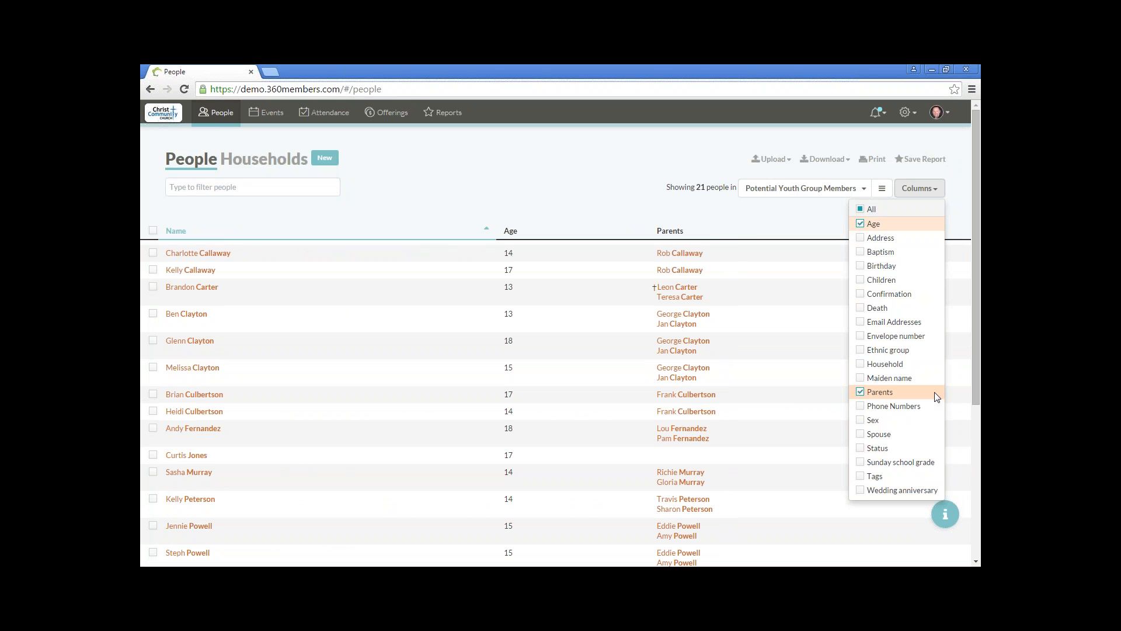
left_click(861, 478)
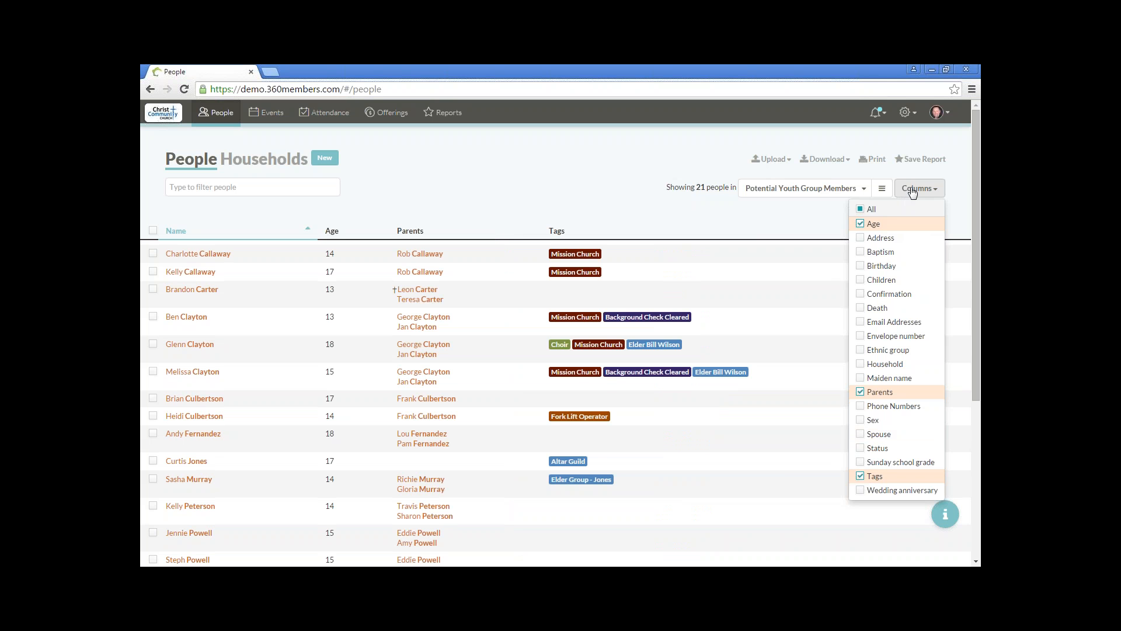
left_click(890, 178)
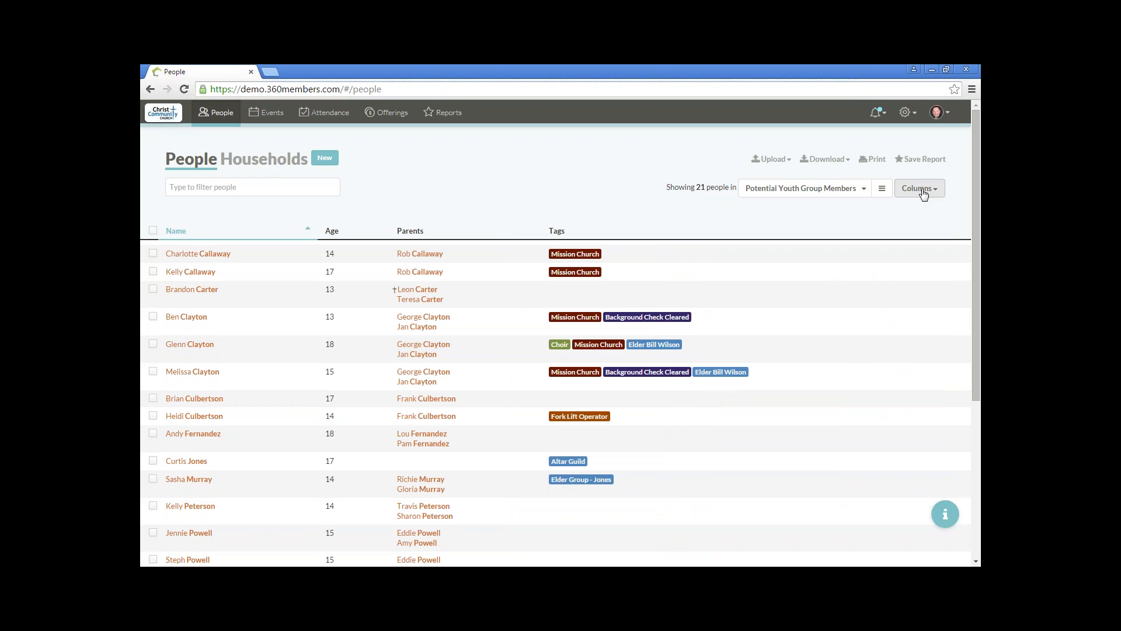
Step: Sort the list by age and select the 13- and 14-year-olds except those tagged Background Check Cleared or Elder Group - Jones
left_click(331, 234)
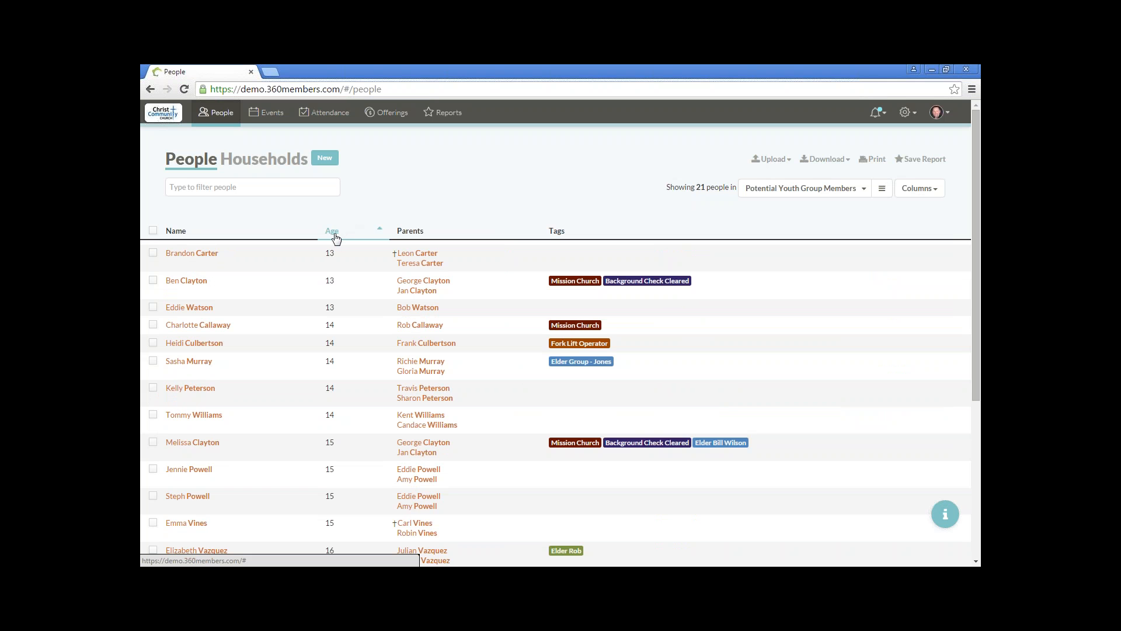
left_click(153, 254)
left_click(153, 307)
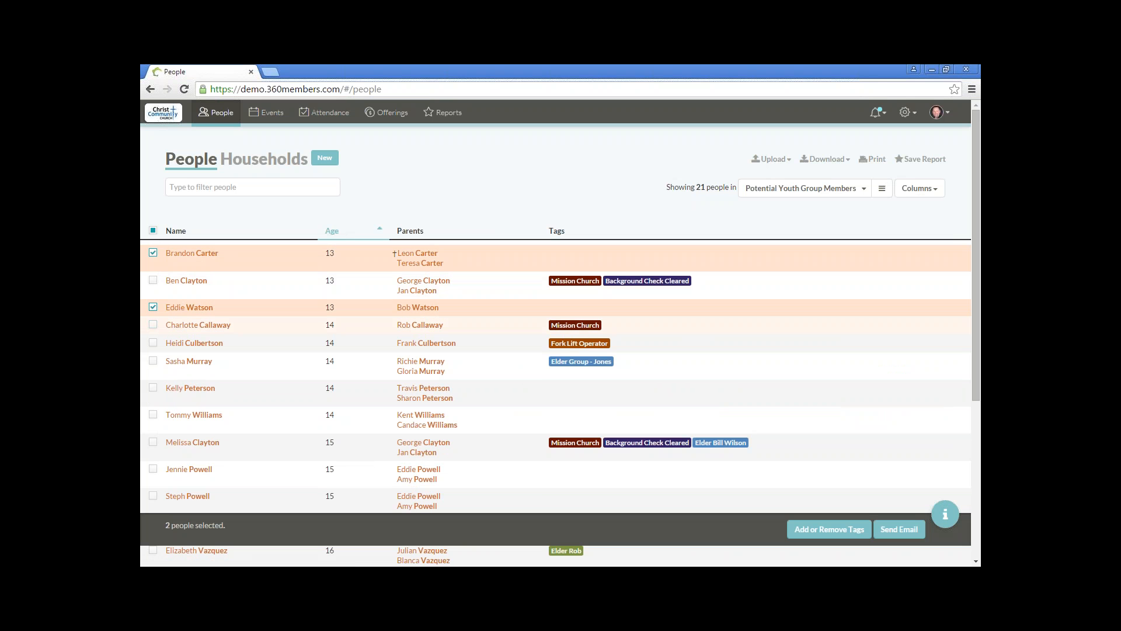
left_click(153, 325)
left_click(154, 343)
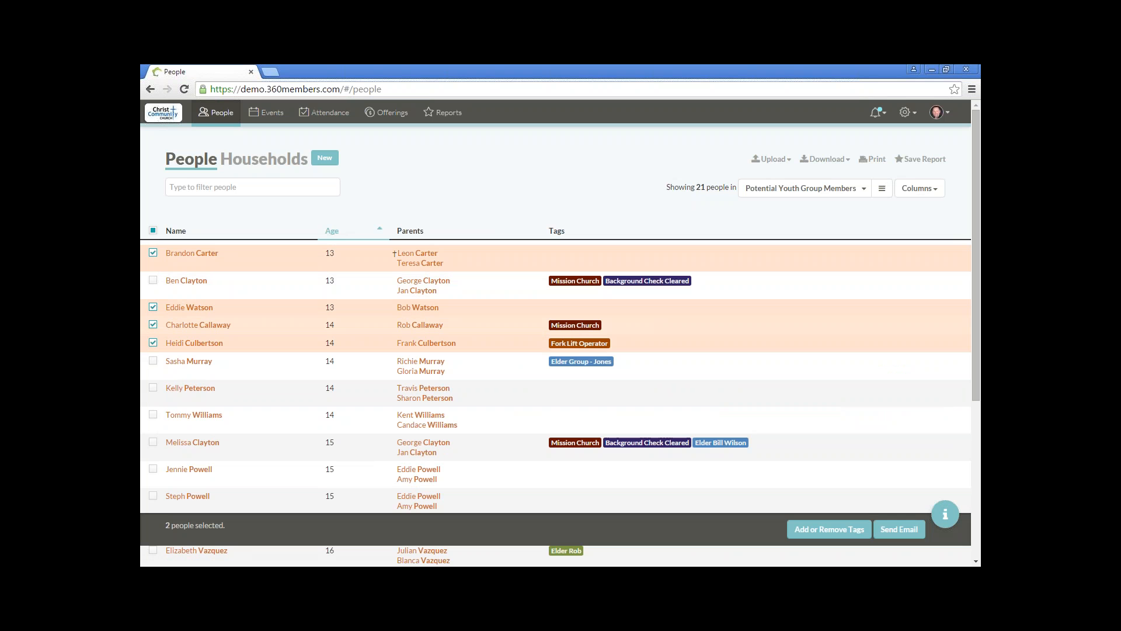
left_click(153, 390)
left_click(153, 416)
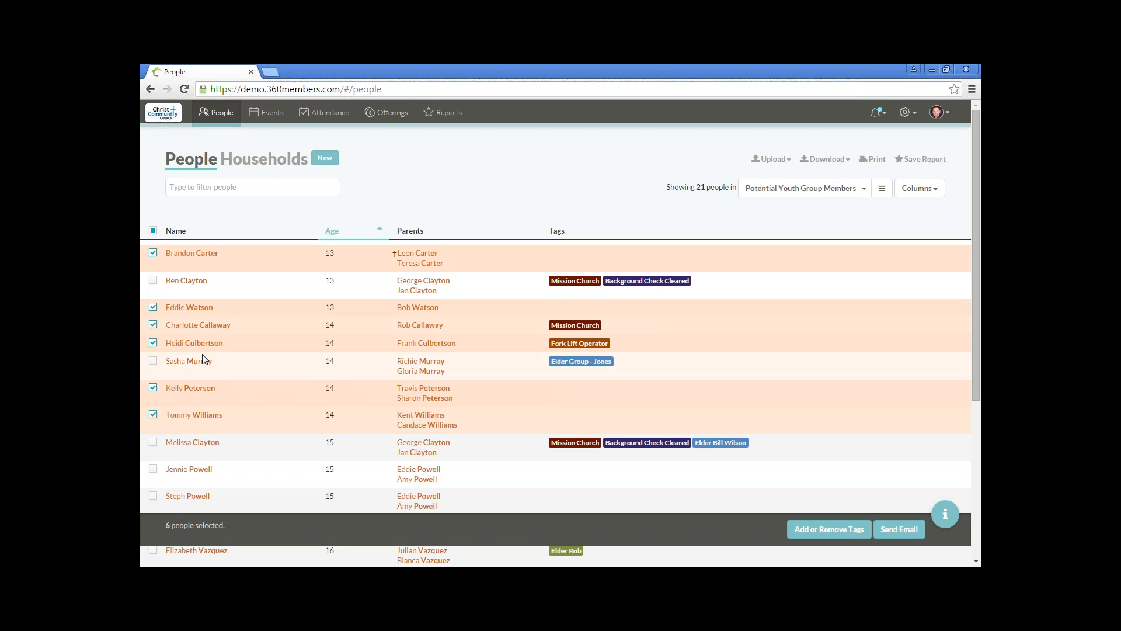
Step: Deselect the two chosen 13-year-olds and add the 15-year-olds to the selection, except the one tagged Background Check Cleared
left_click(153, 254)
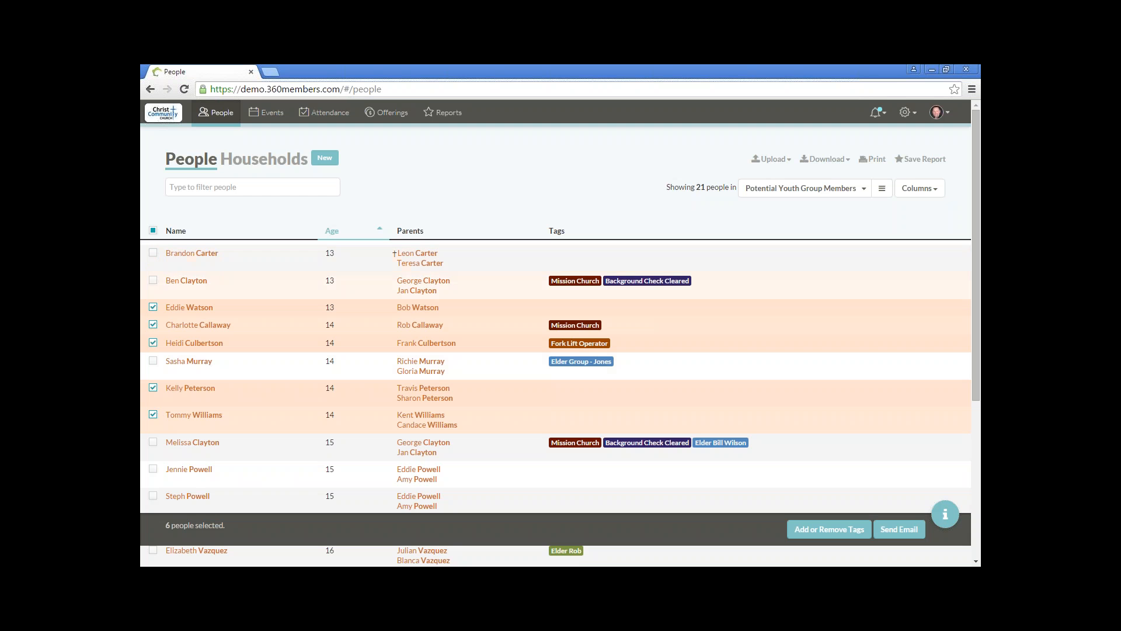
left_click(153, 308)
scroll(196, 397, "down", 3)
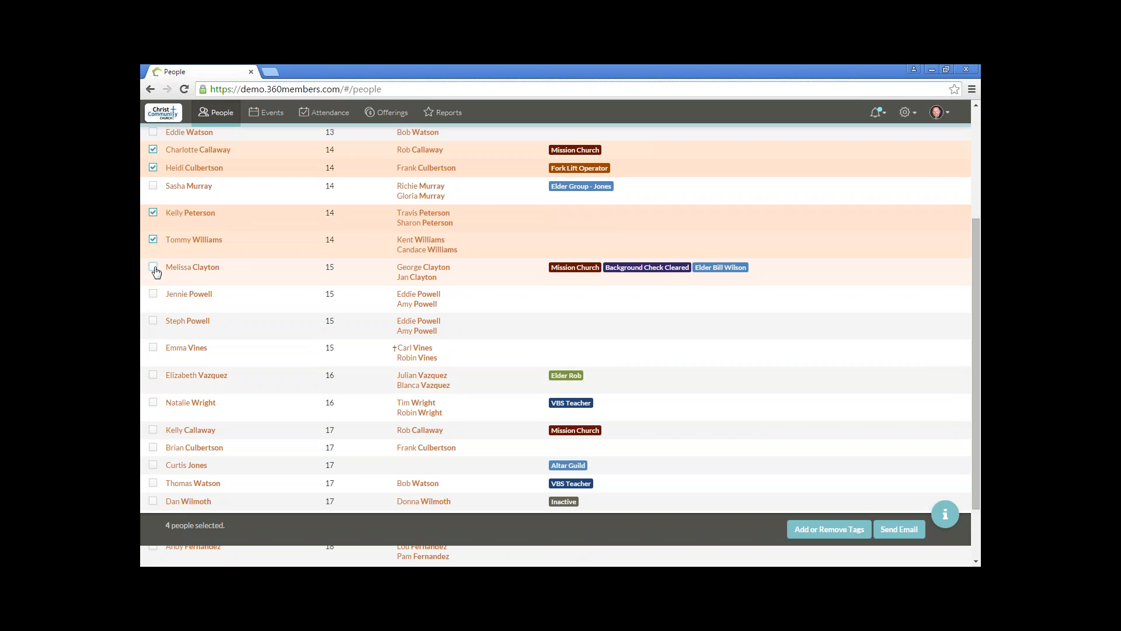
left_click(153, 295)
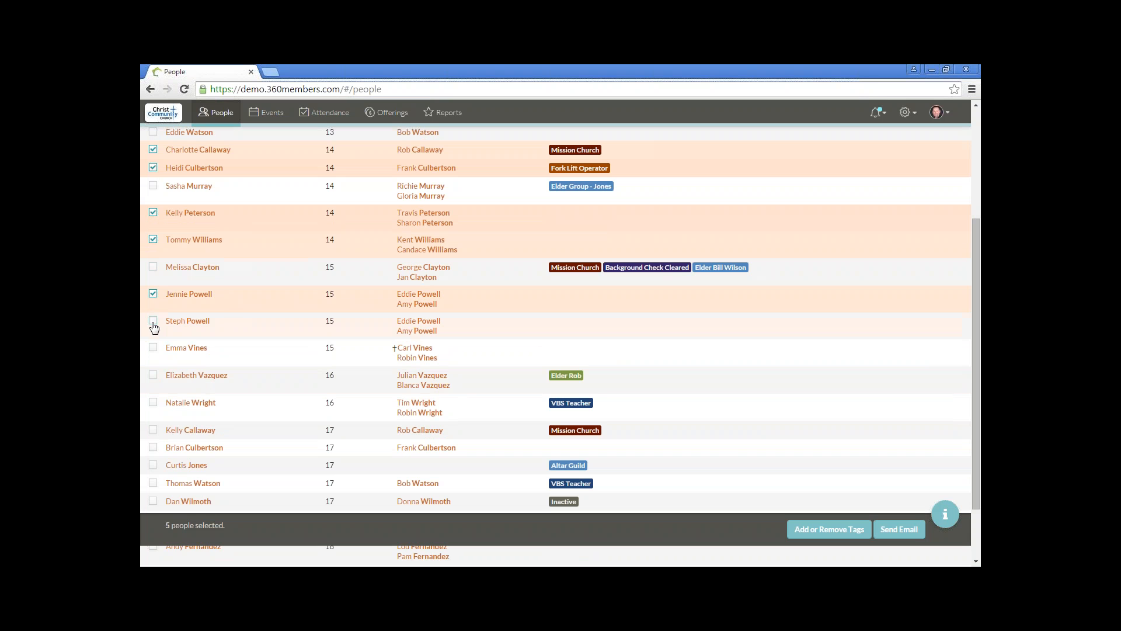
left_click(153, 322)
left_click(153, 348)
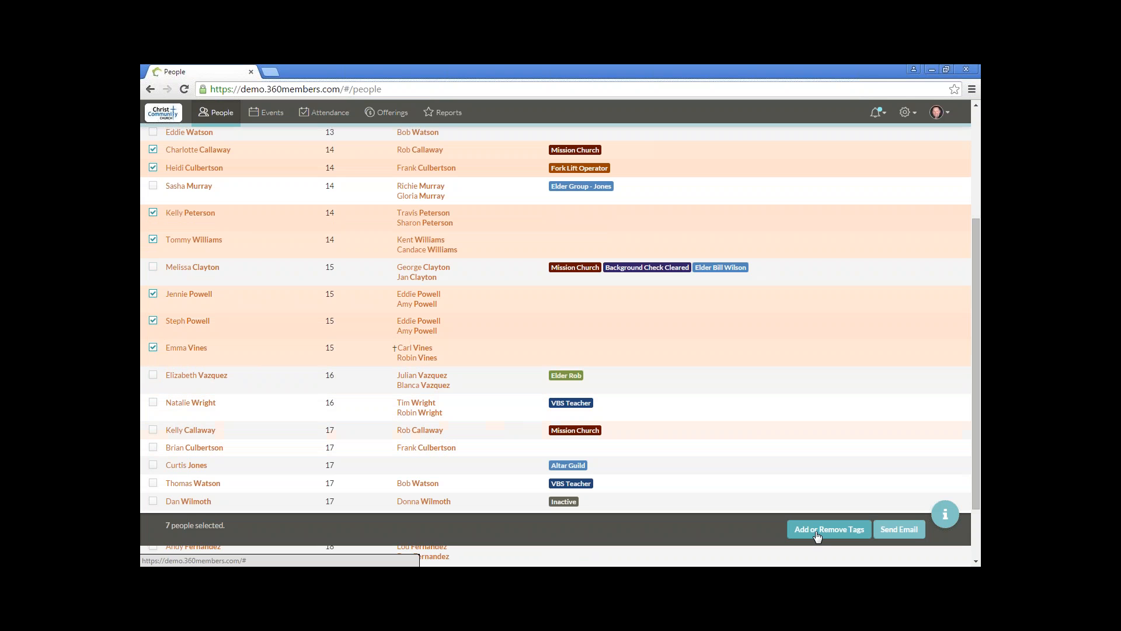
Step: Add the Junior High Youth Group tag to the selected people and close the tag dialog
left_click(818, 535)
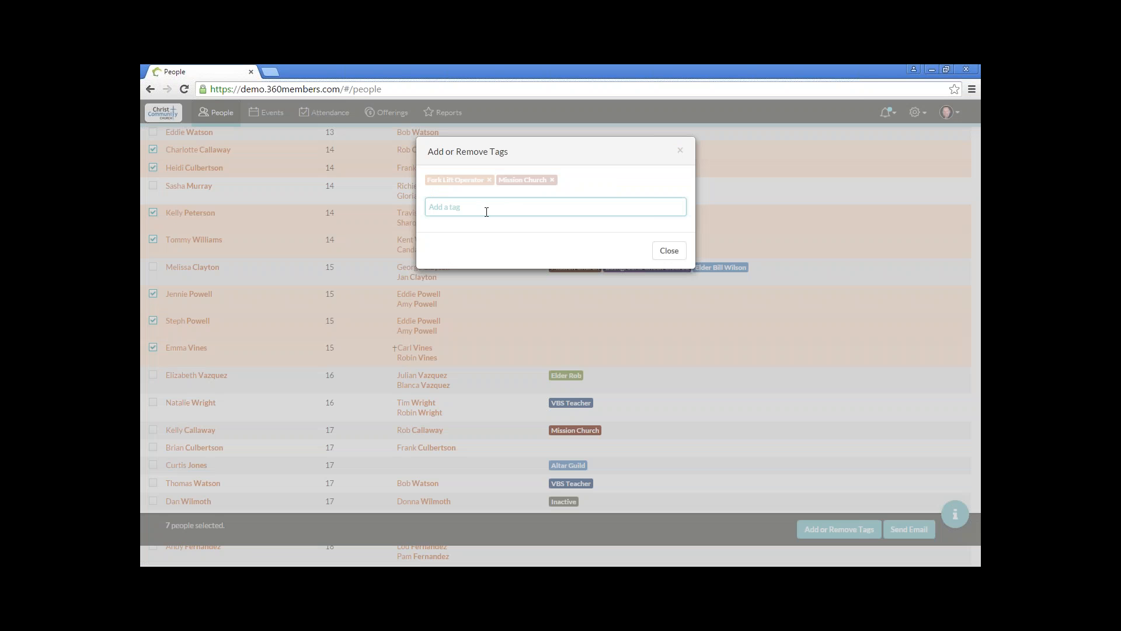
type("ju")
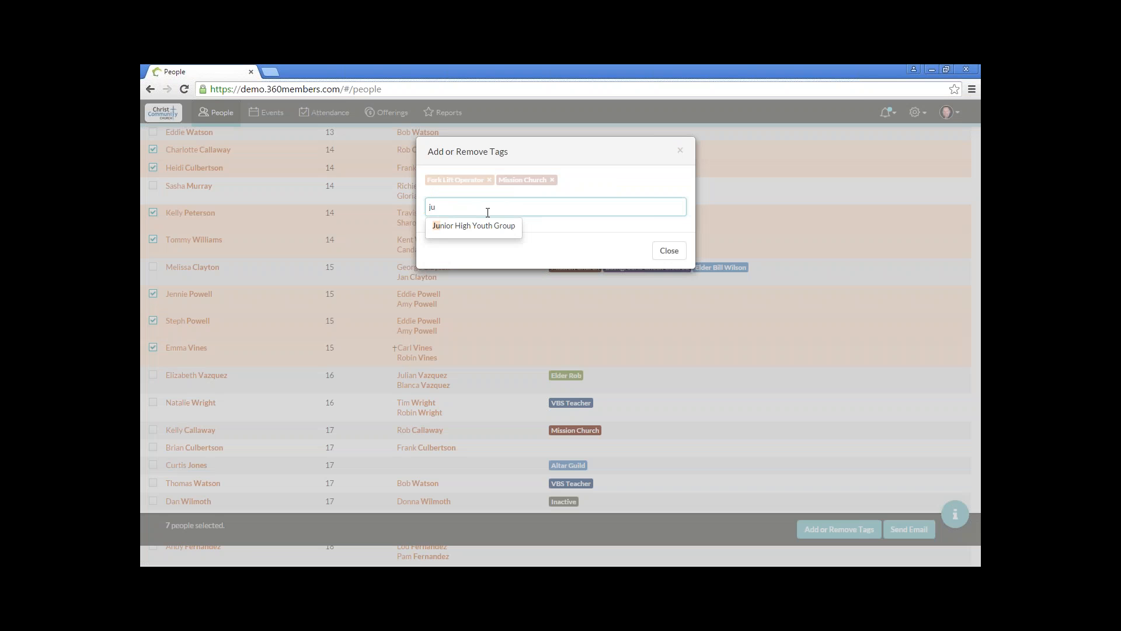
type("ni")
left_click(469, 226)
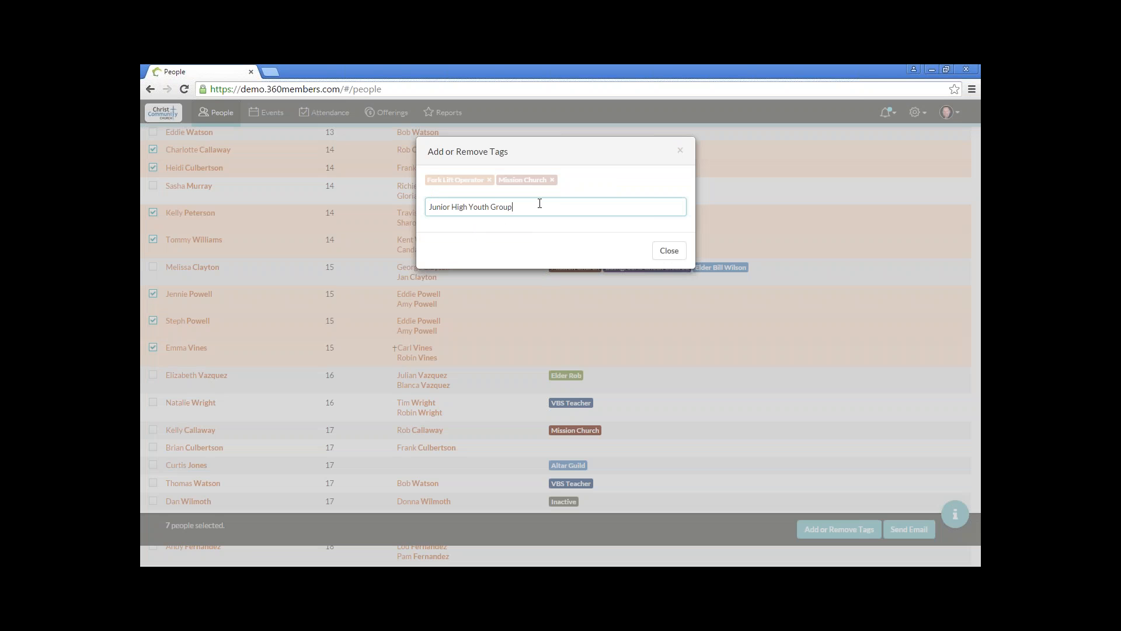
key("Return")
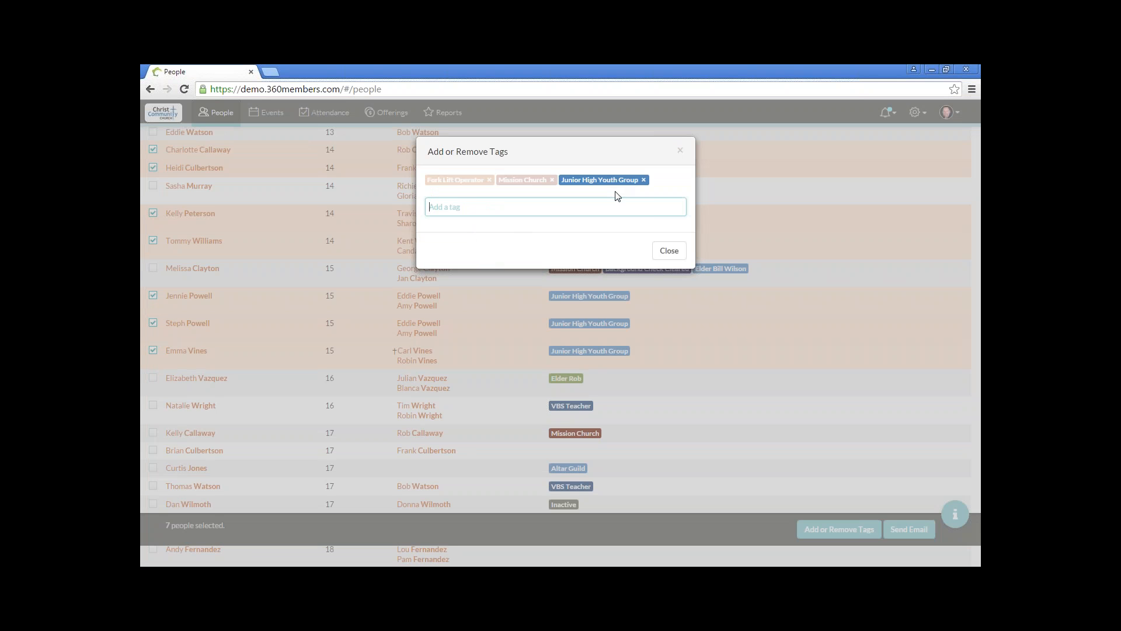
left_click(670, 252)
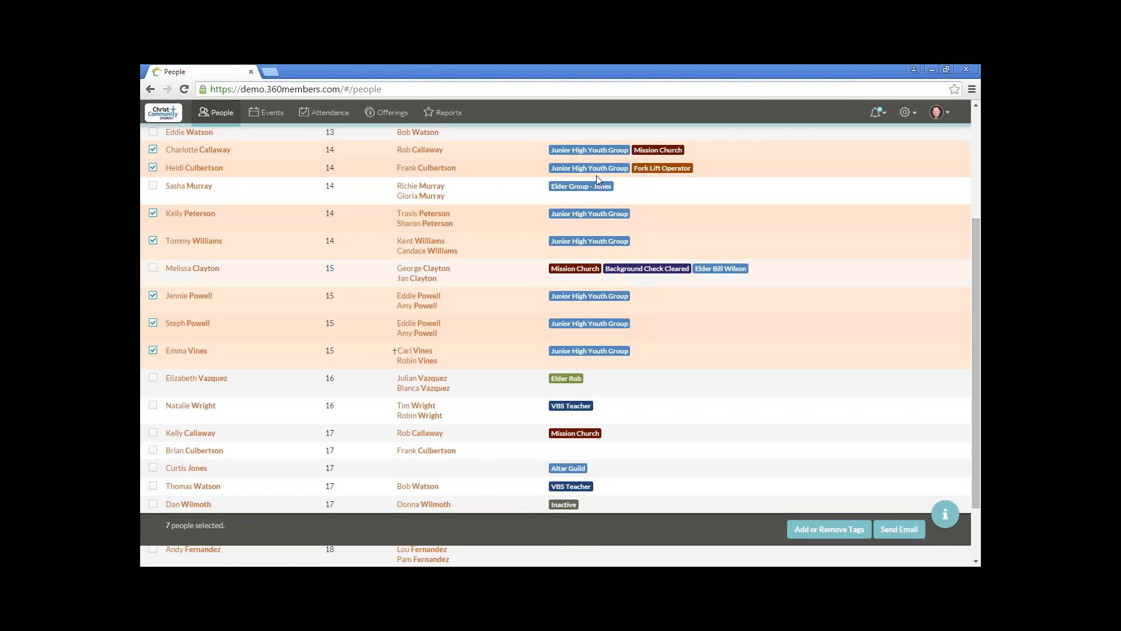
Step: Check the tagged rows and clear the selection of everyone in the list
scroll(596, 179, "up", 3)
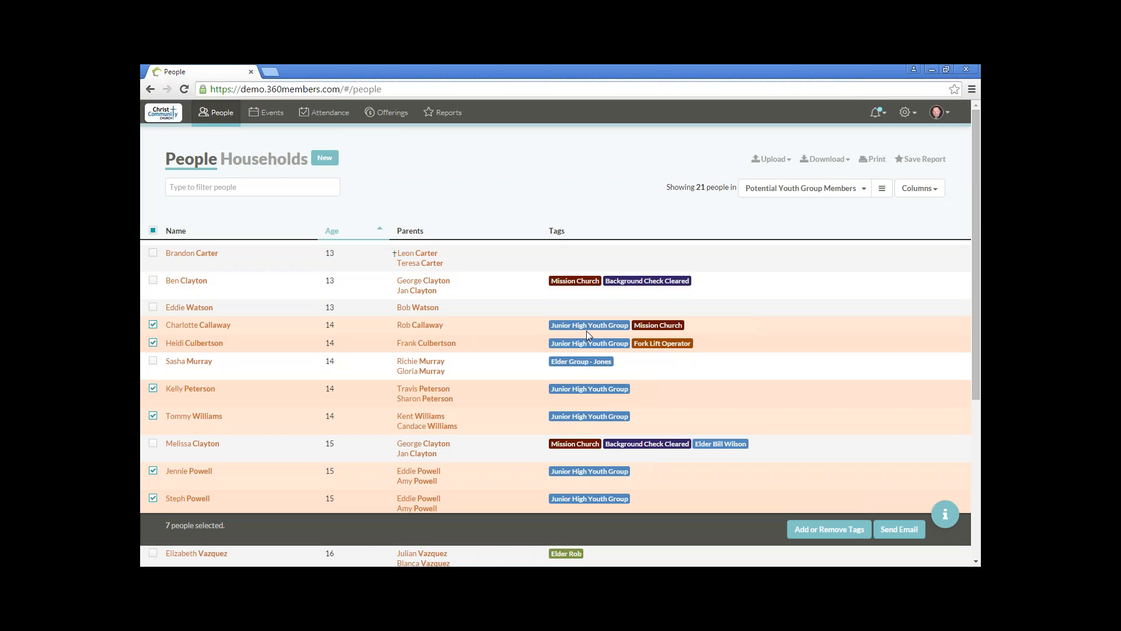
scroll(586, 331, "down", 5)
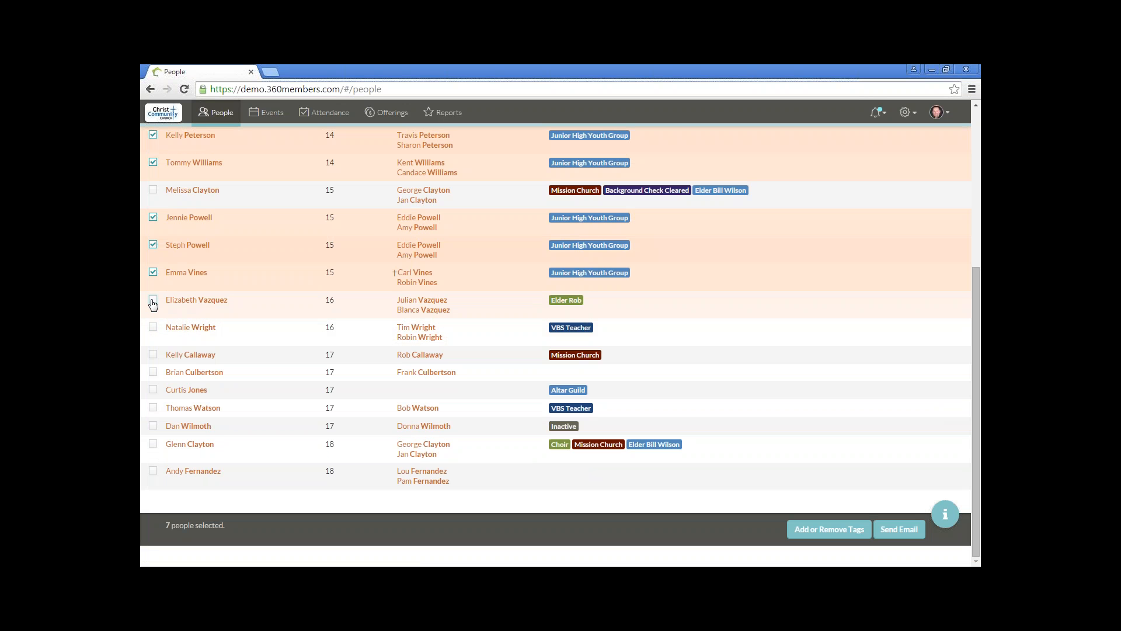
scroll(153, 304, "up", 4)
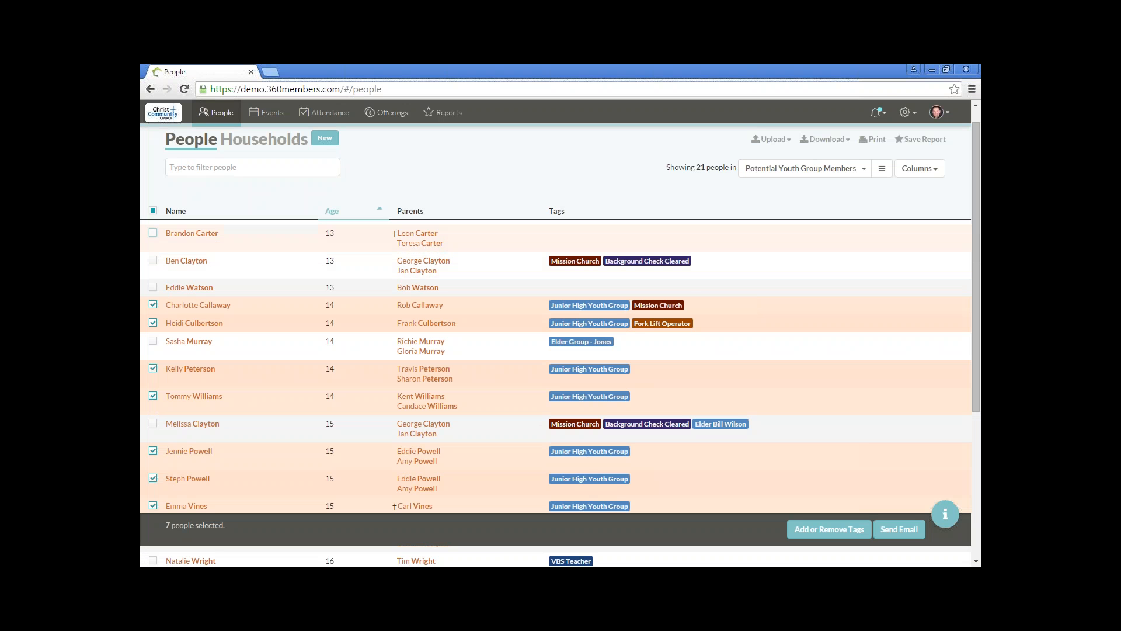
left_click(153, 212)
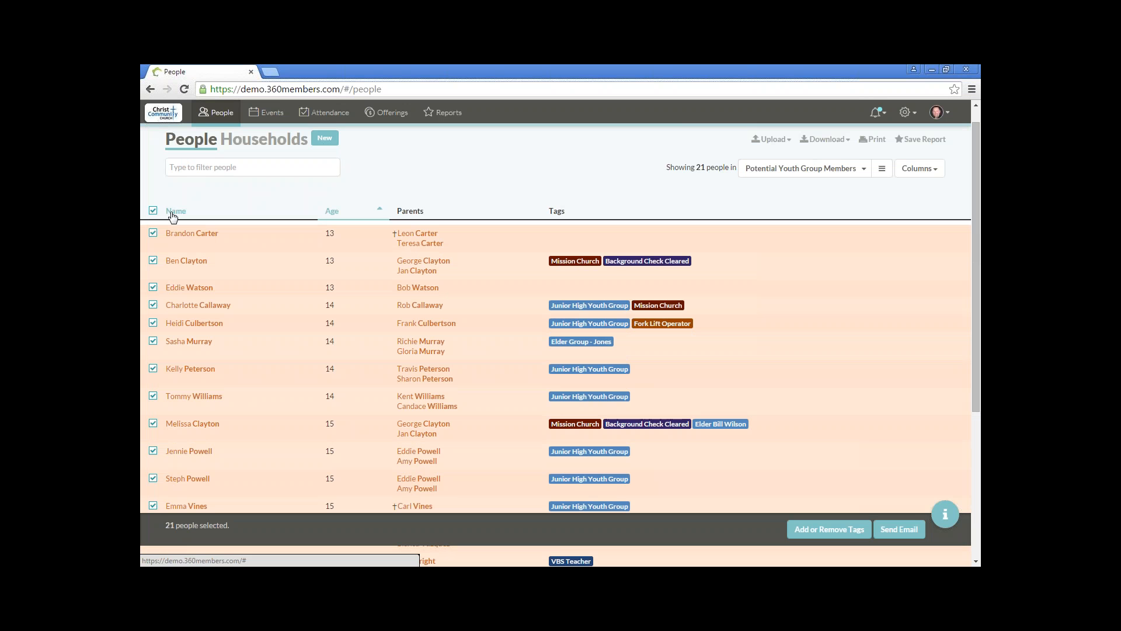
left_click(153, 211)
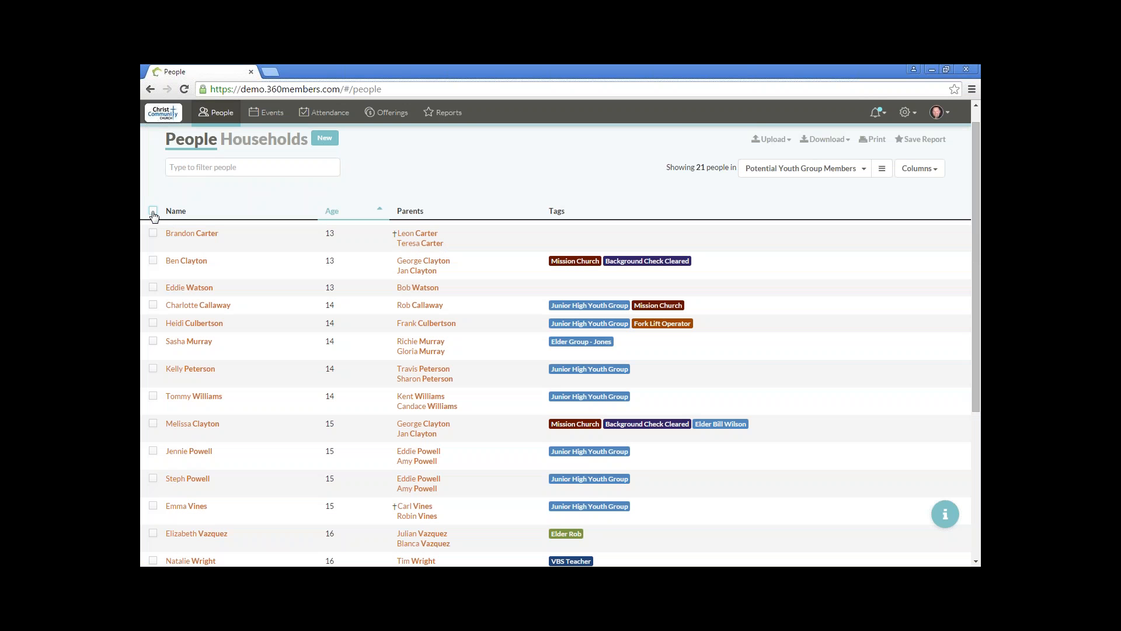
Step: Select the 16- to 18-year-olds except the 16-year-old tagged VBS Teacher and the 17-year-old tagged Inactive
scroll(147, 231, "down", 3)
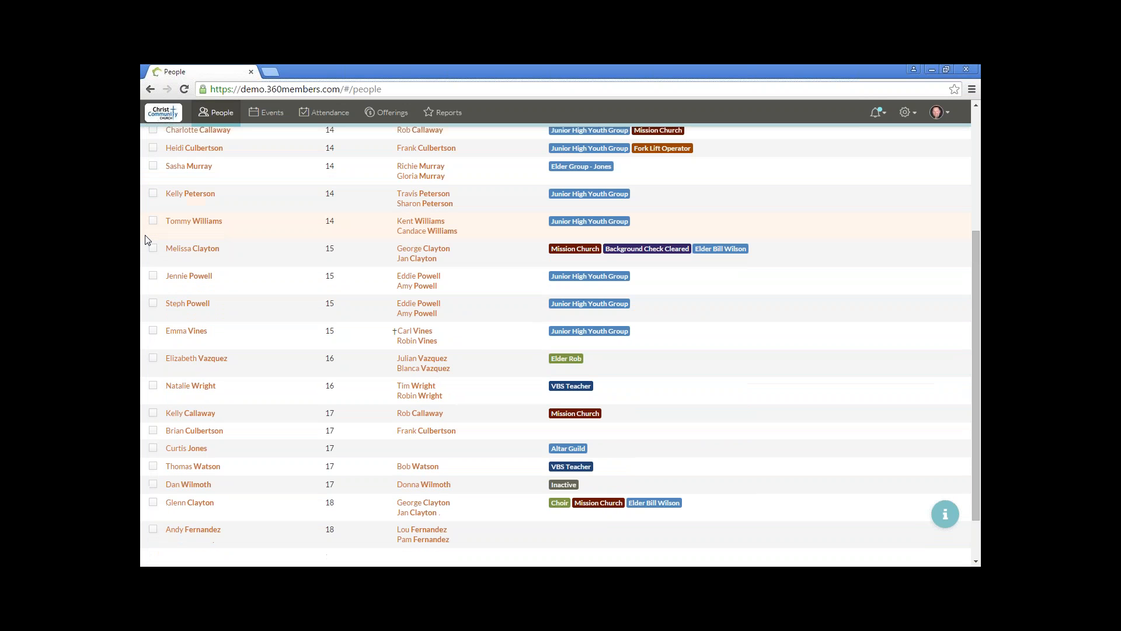
scroll(147, 241, "down", 1)
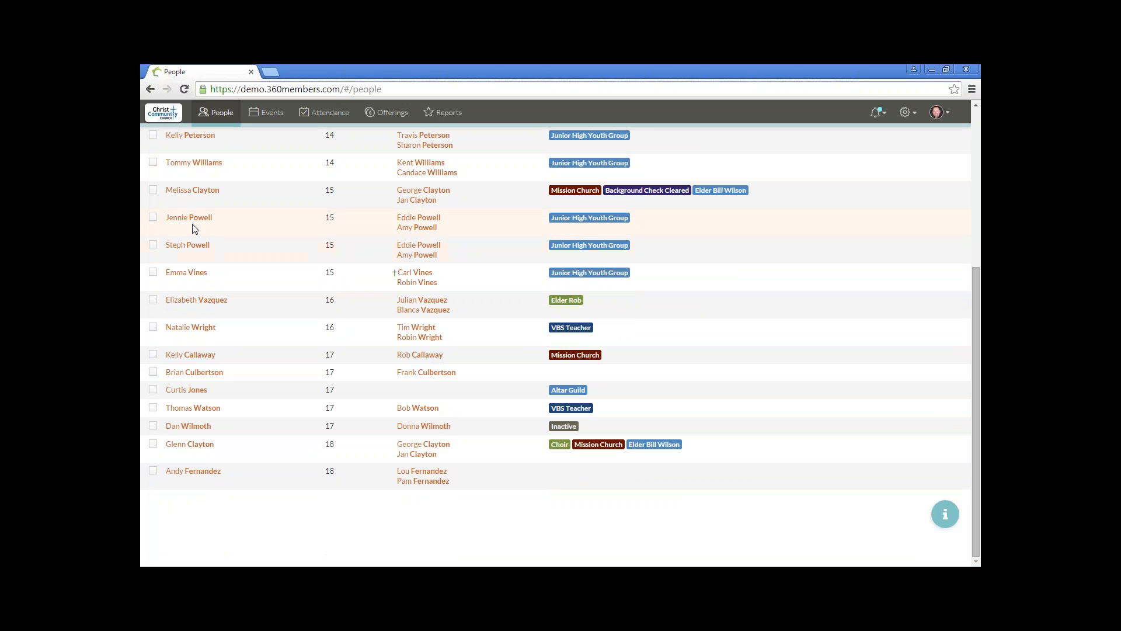
left_click(153, 300)
left_click(153, 355)
left_click(153, 372)
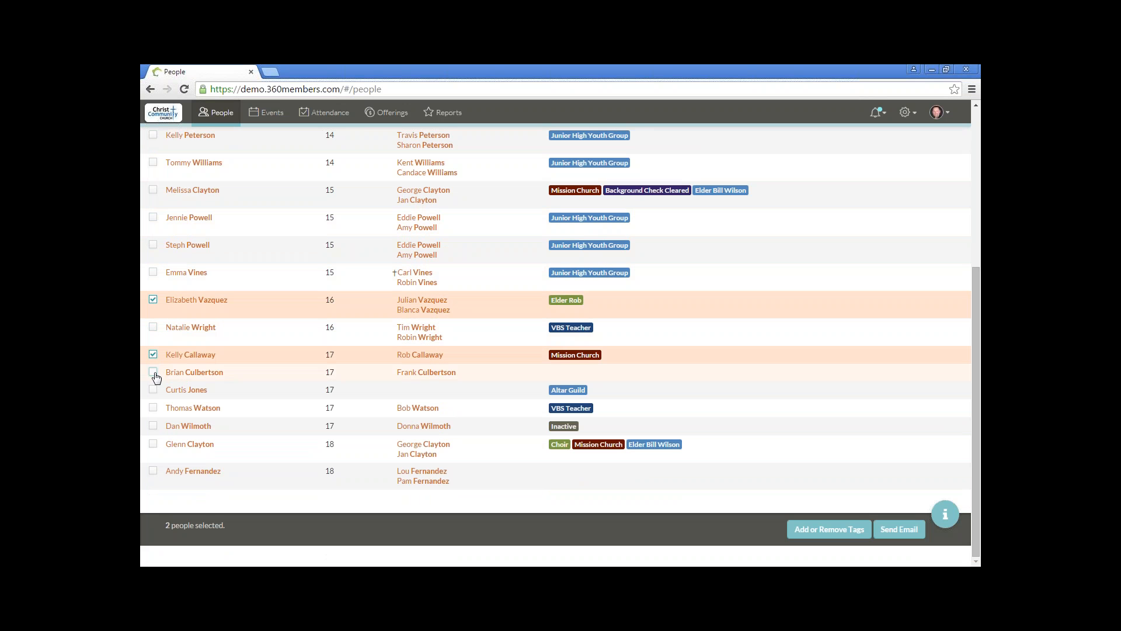
left_click(153, 389)
left_click(153, 408)
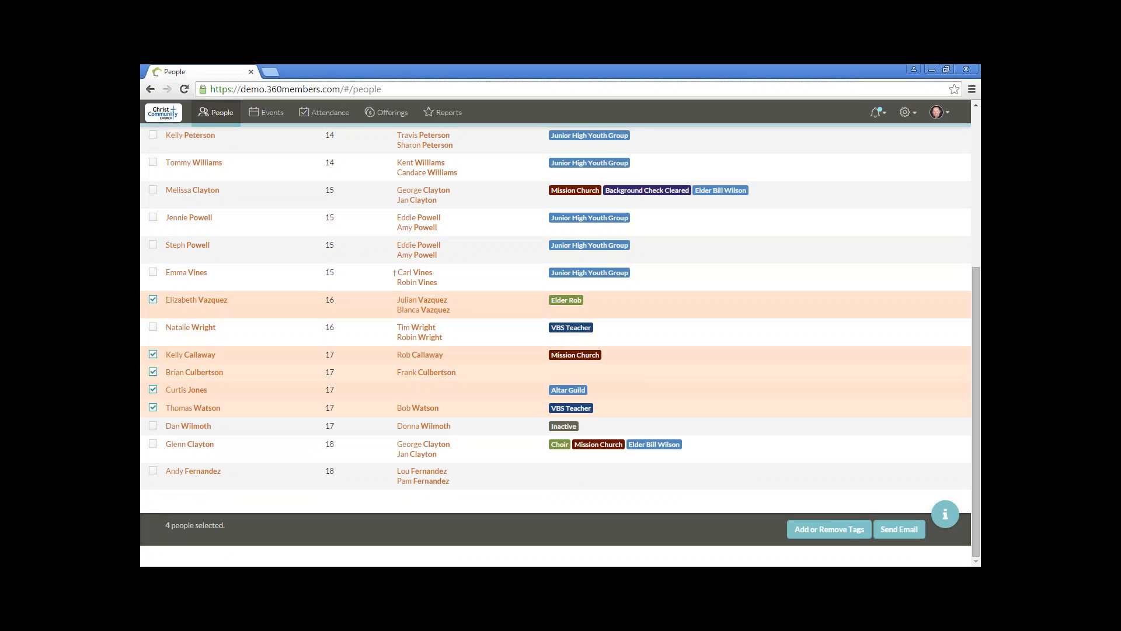
left_click(154, 444)
left_click(153, 471)
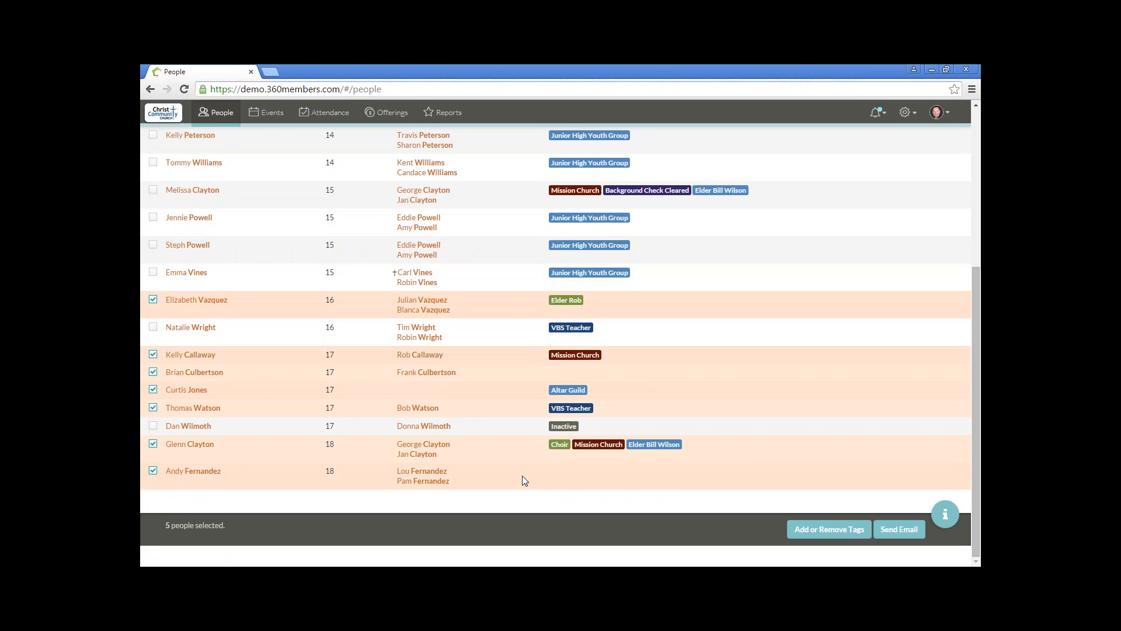
Step: Add the Senior High Youth Group tag to the selected people and close the tag dialog
left_click(825, 530)
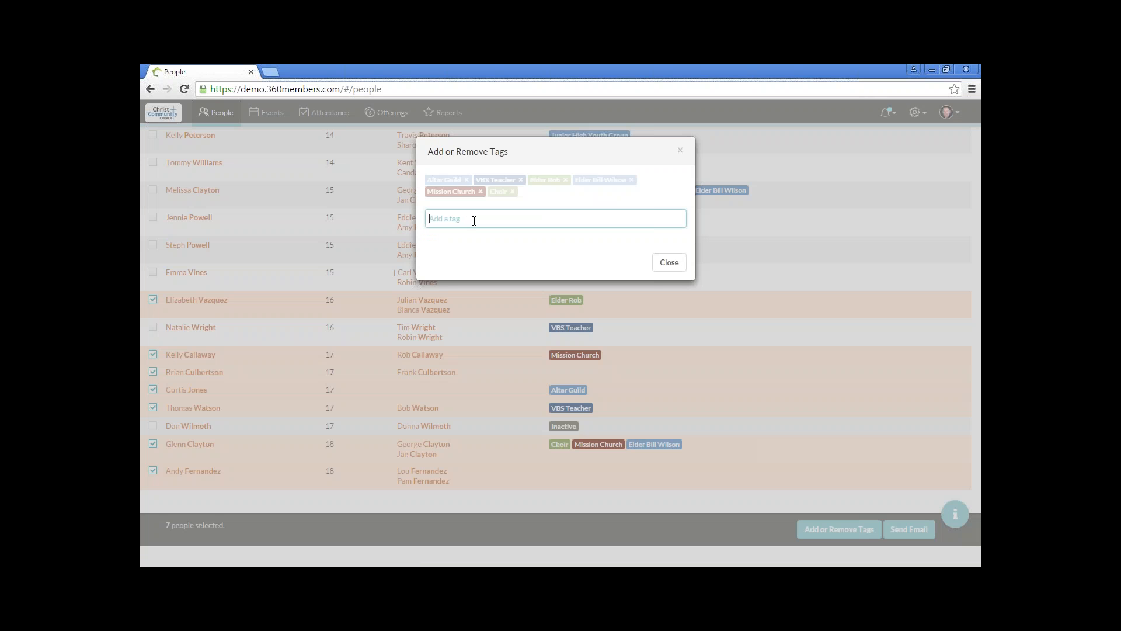
type("sen")
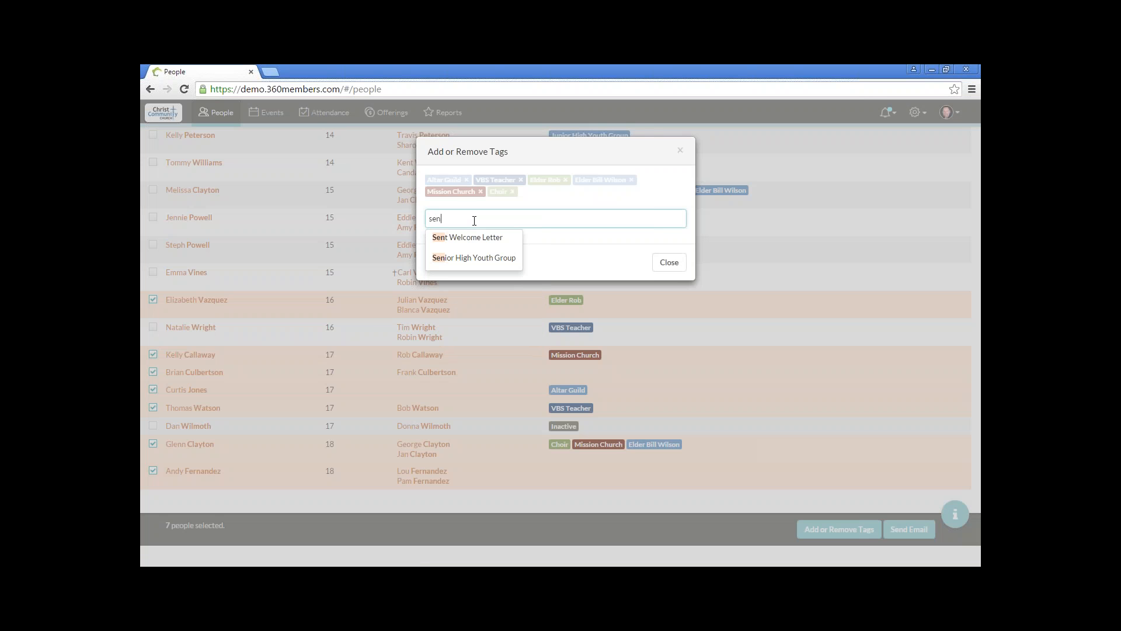
left_click(476, 257)
key("Return")
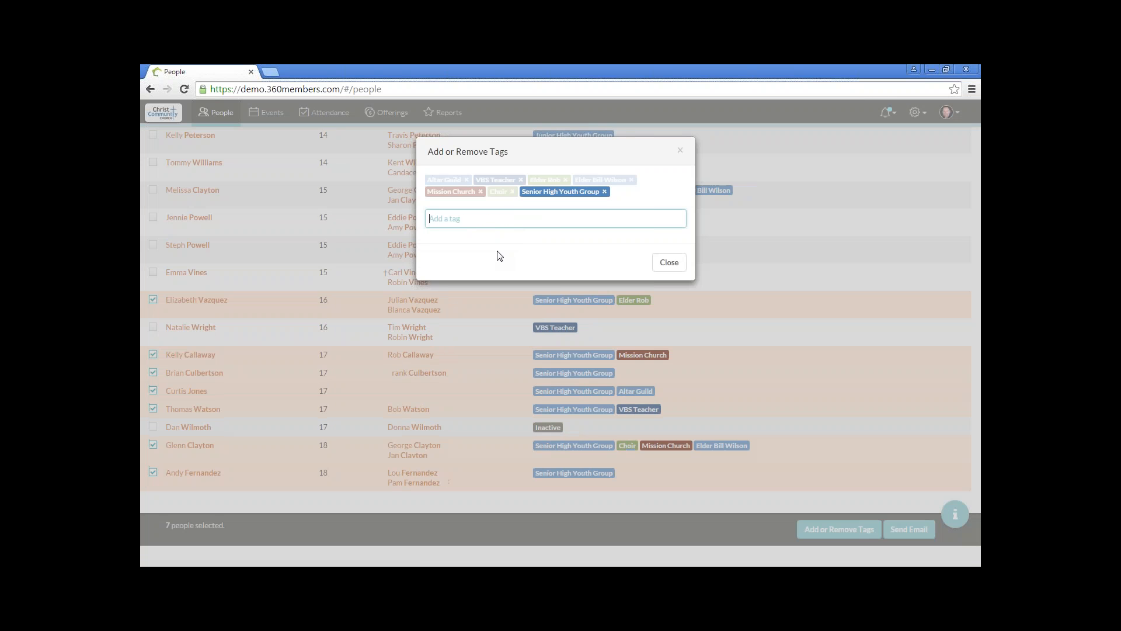
left_click(669, 263)
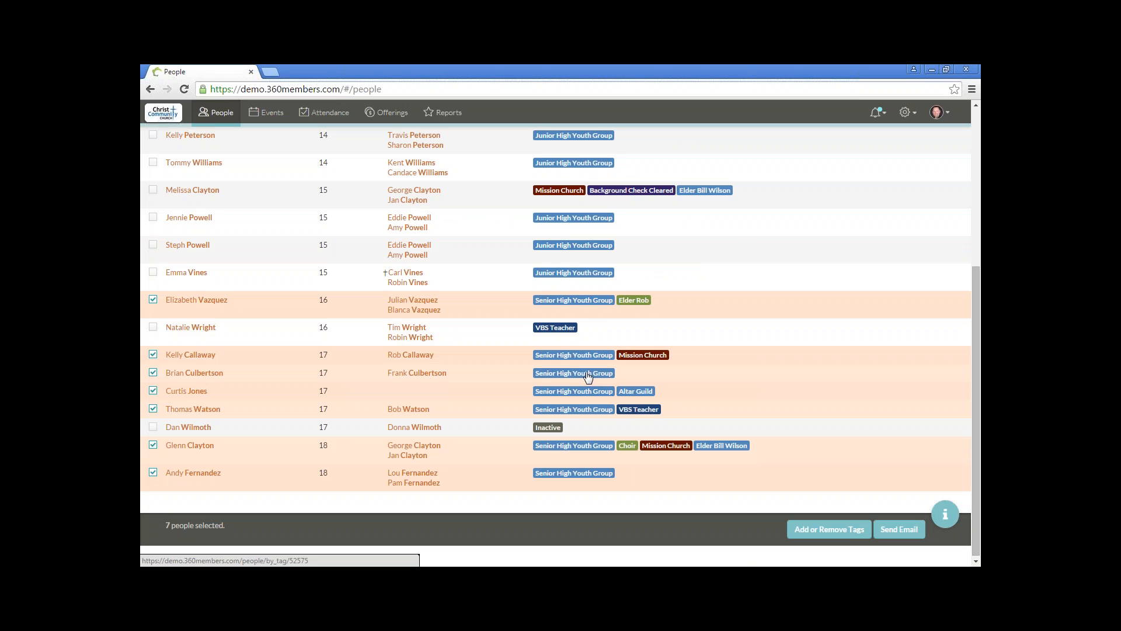
Step: Switch the people list to Everyone and add a trait filter for people who are Living
scroll(587, 377, "up", 10)
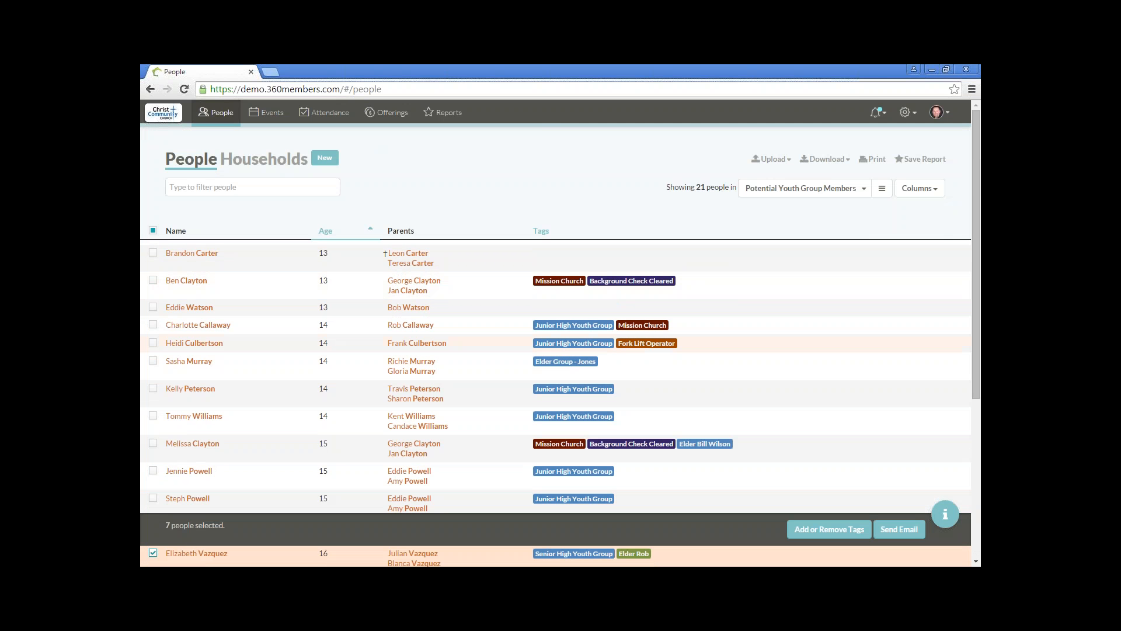
left_click(864, 193)
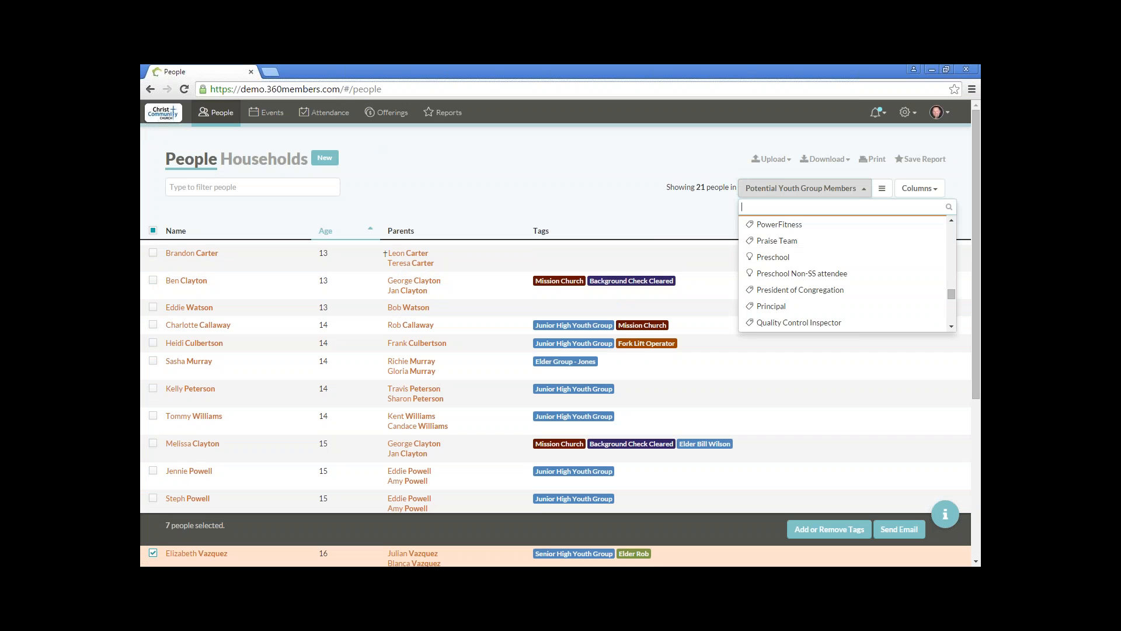
scroll(826, 247, "up", 15)
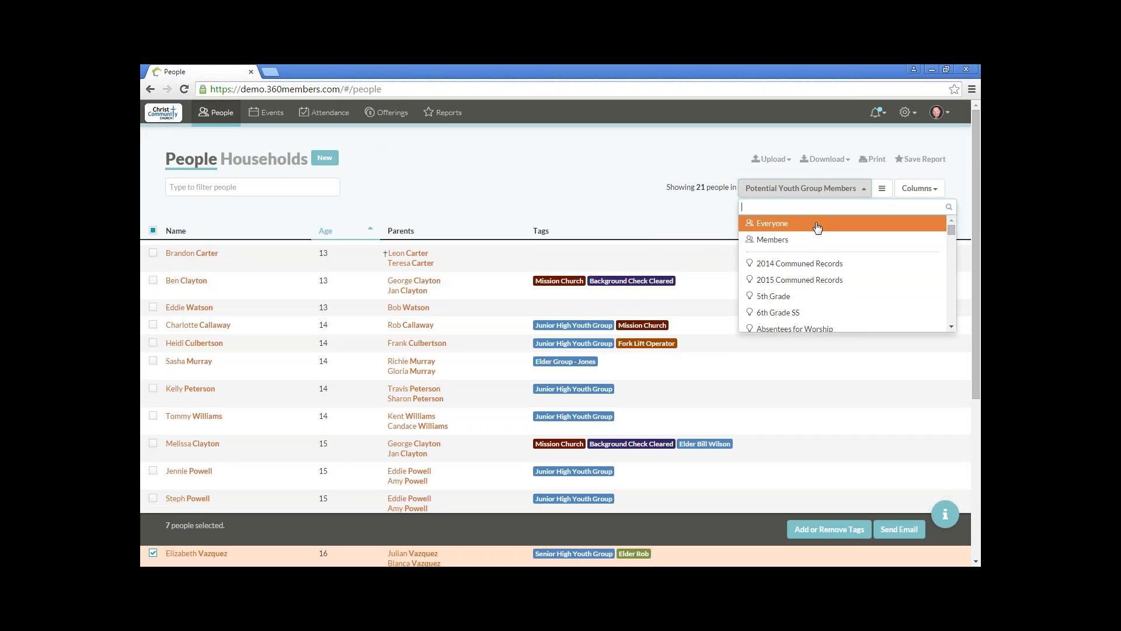
left_click(817, 226)
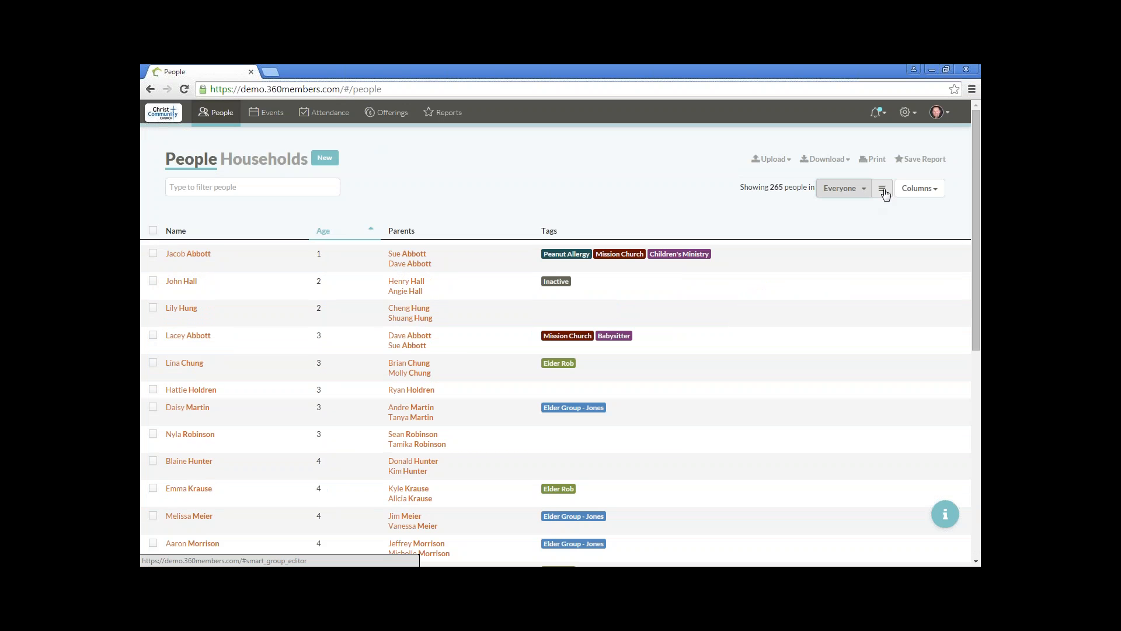
left_click(883, 192)
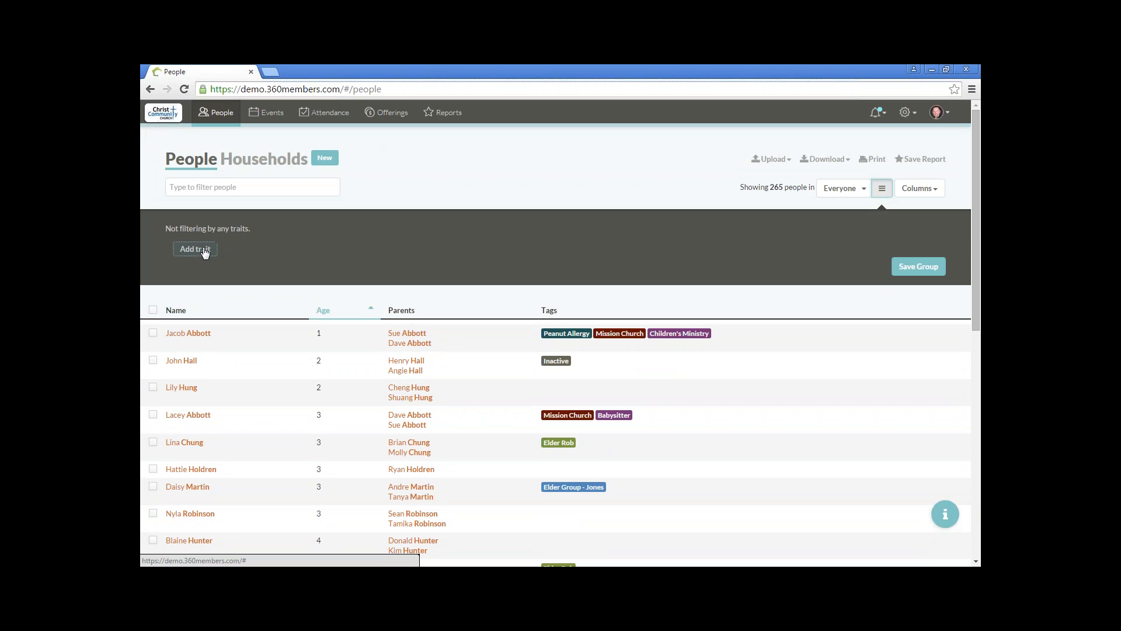
left_click(204, 251)
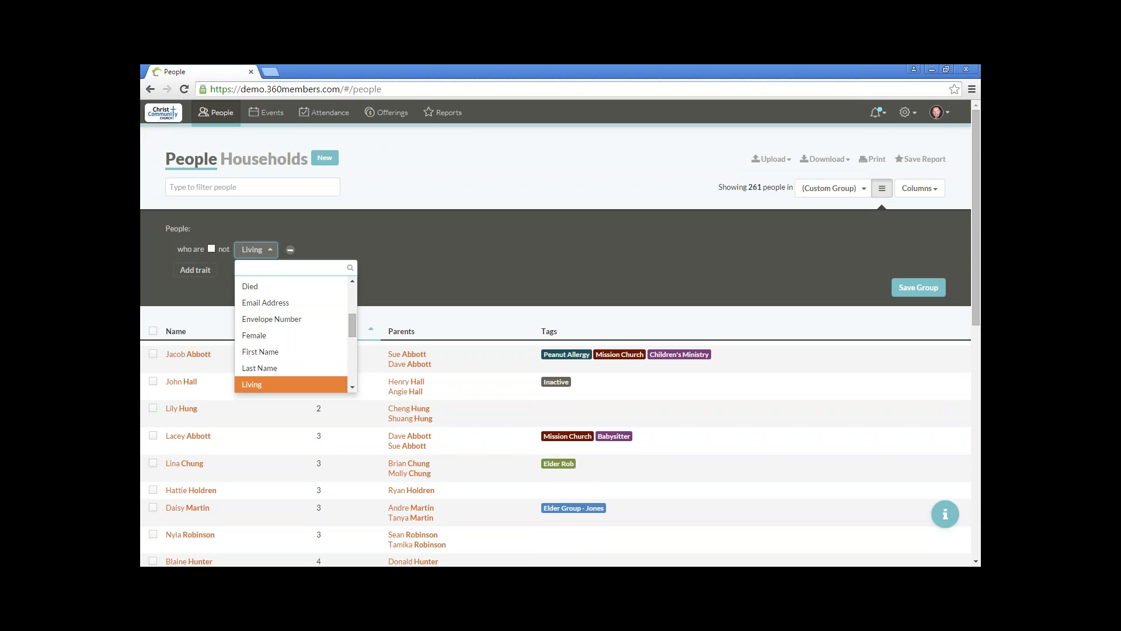
left_click(379, 253)
Step: Add a second trait to the custom people group that filters on Tags
left_click(195, 274)
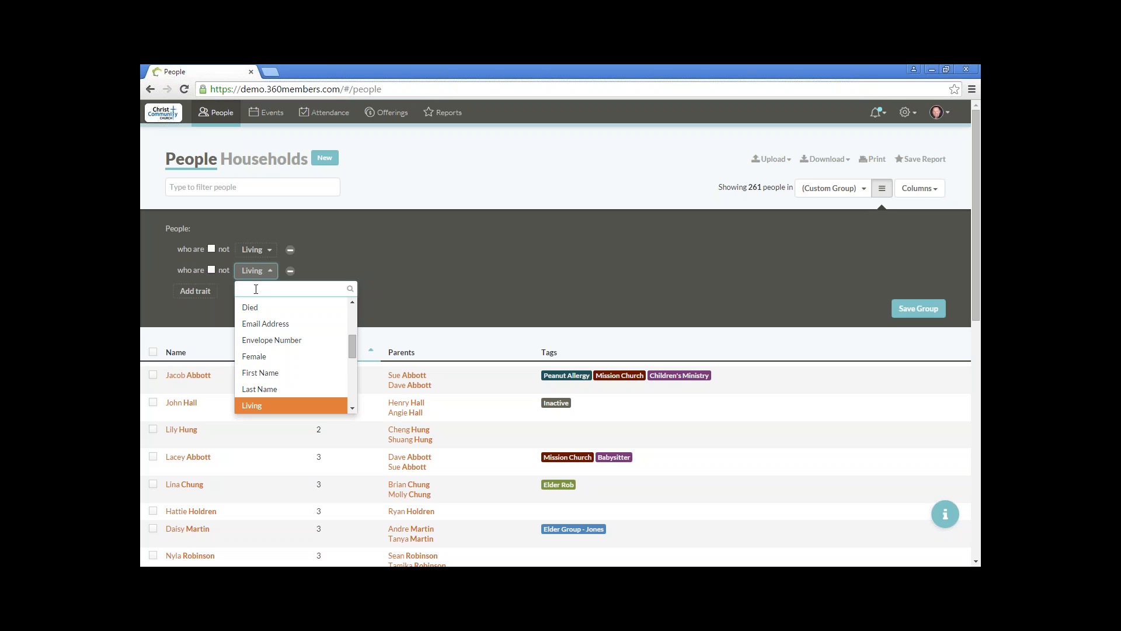
type("tag")
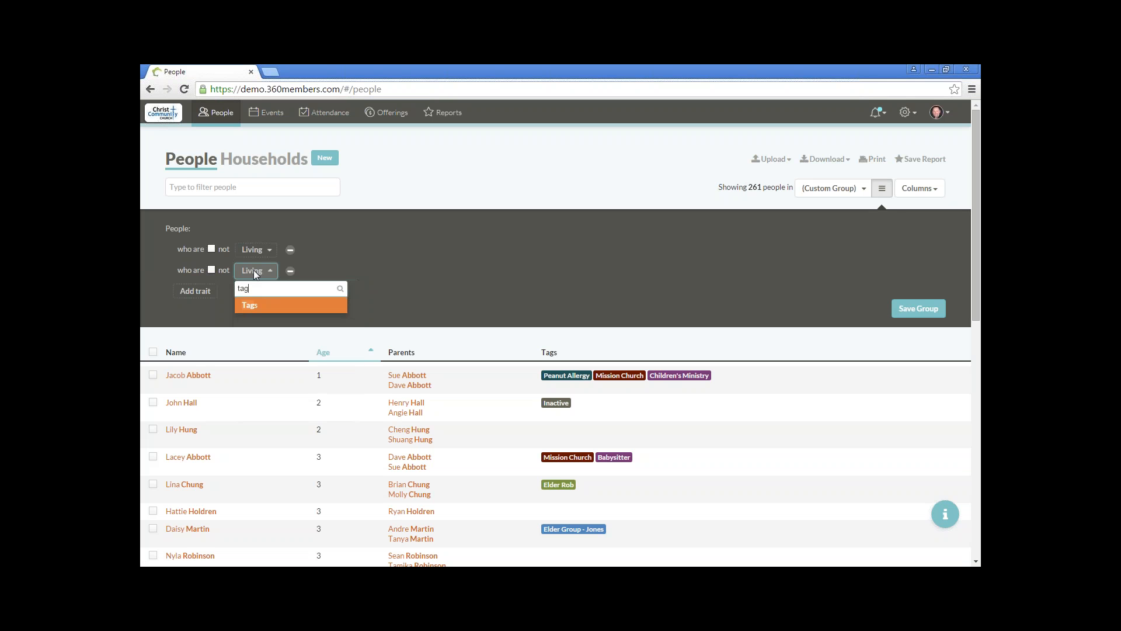
left_click(250, 310)
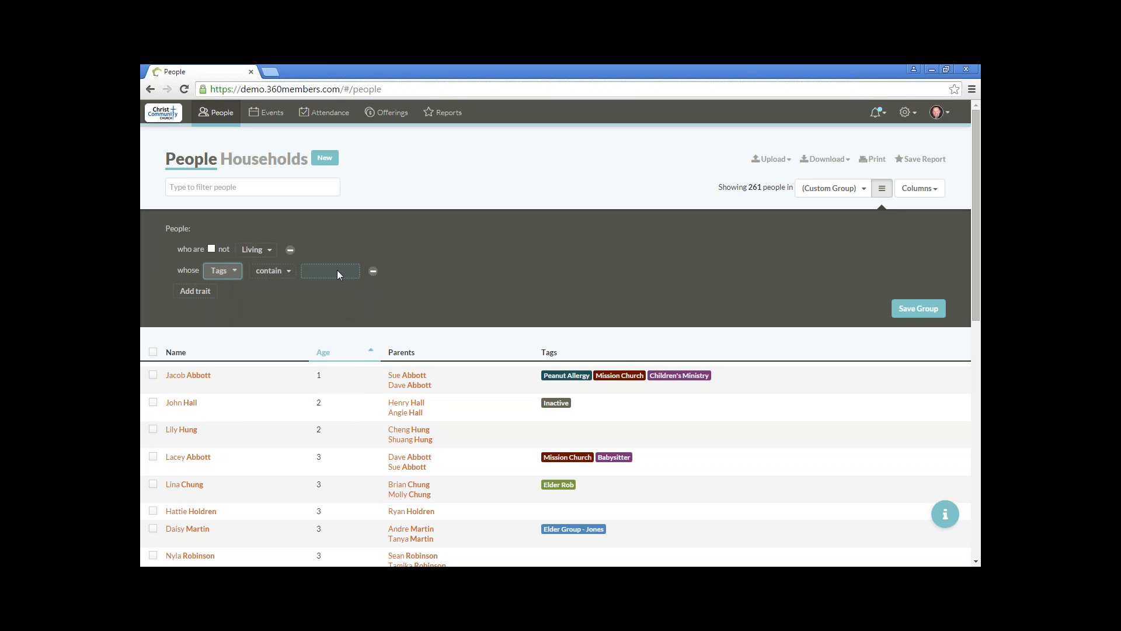
Step: Try to find the Junior High Youth Group tag for the Tags trait and reload the page
left_click(338, 271)
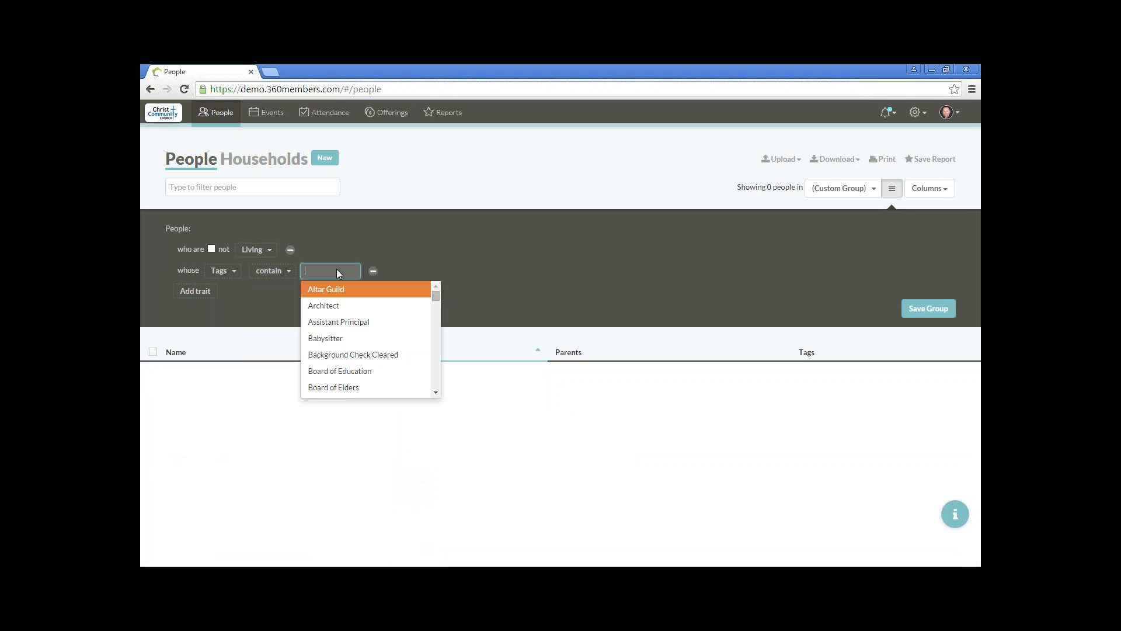
type("j")
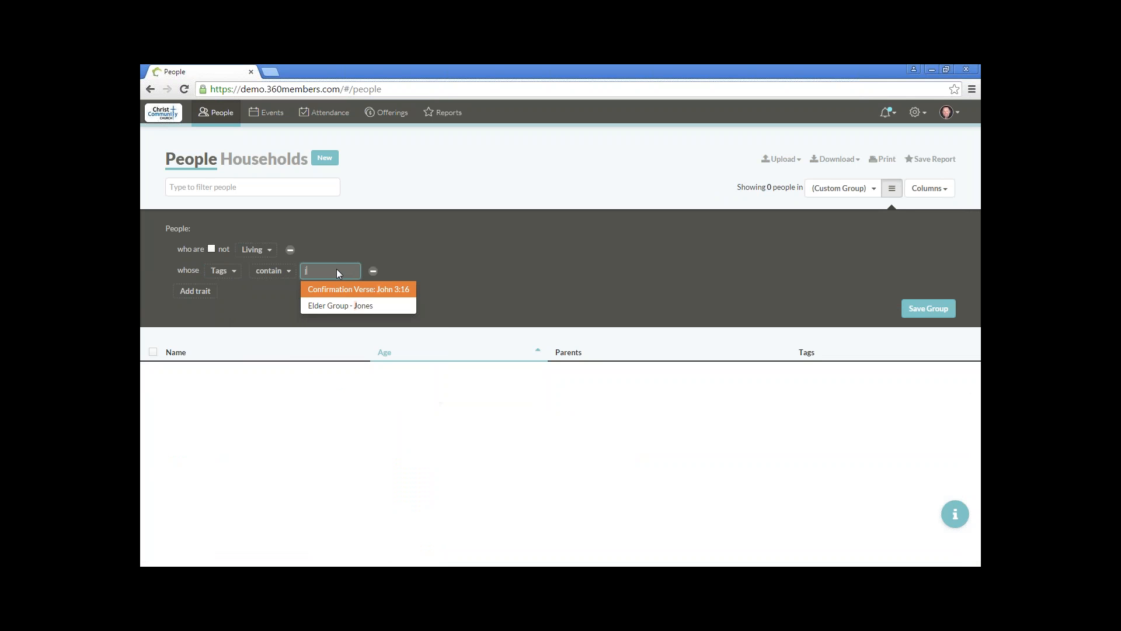
type("u")
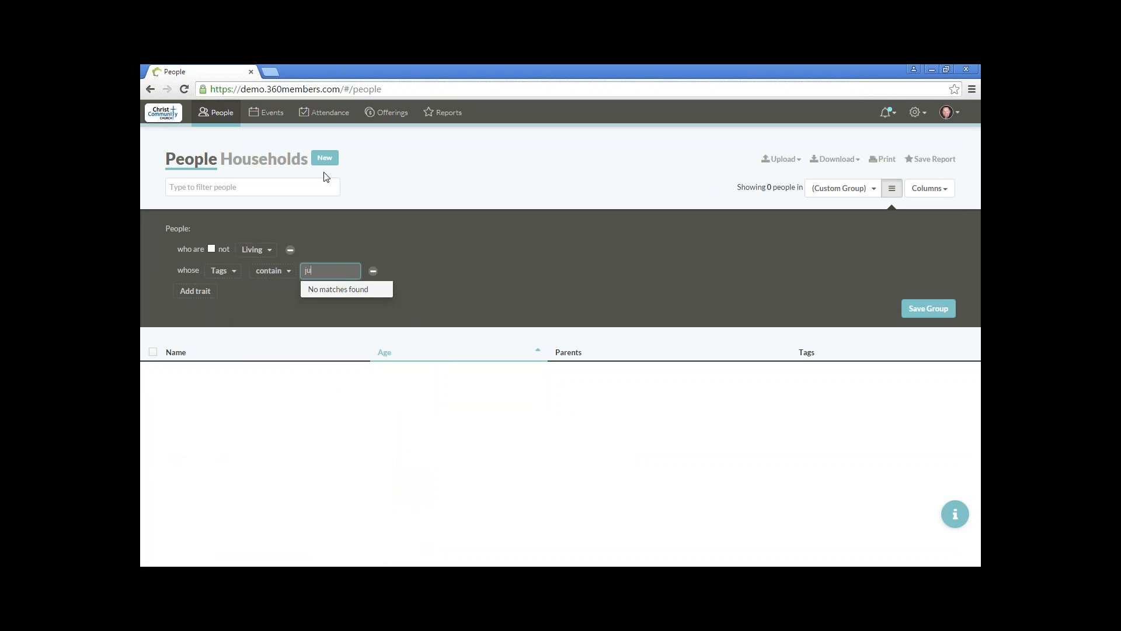
left_click(184, 89)
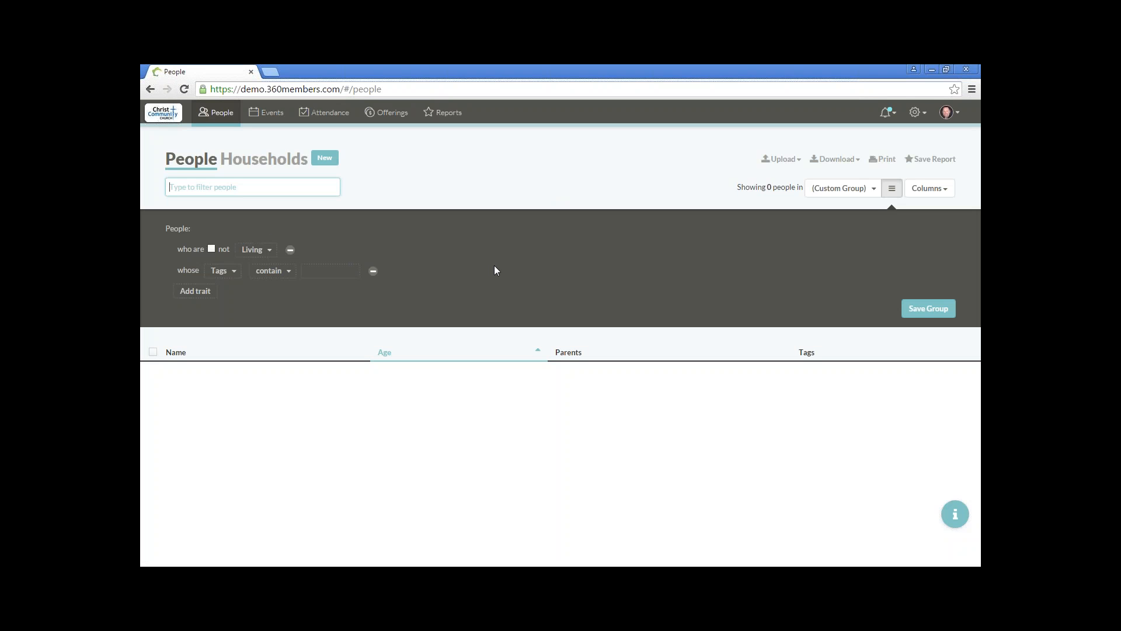
Step: Set the Tags trait to contain Junior High Youth Group
left_click(331, 271)
type("ju")
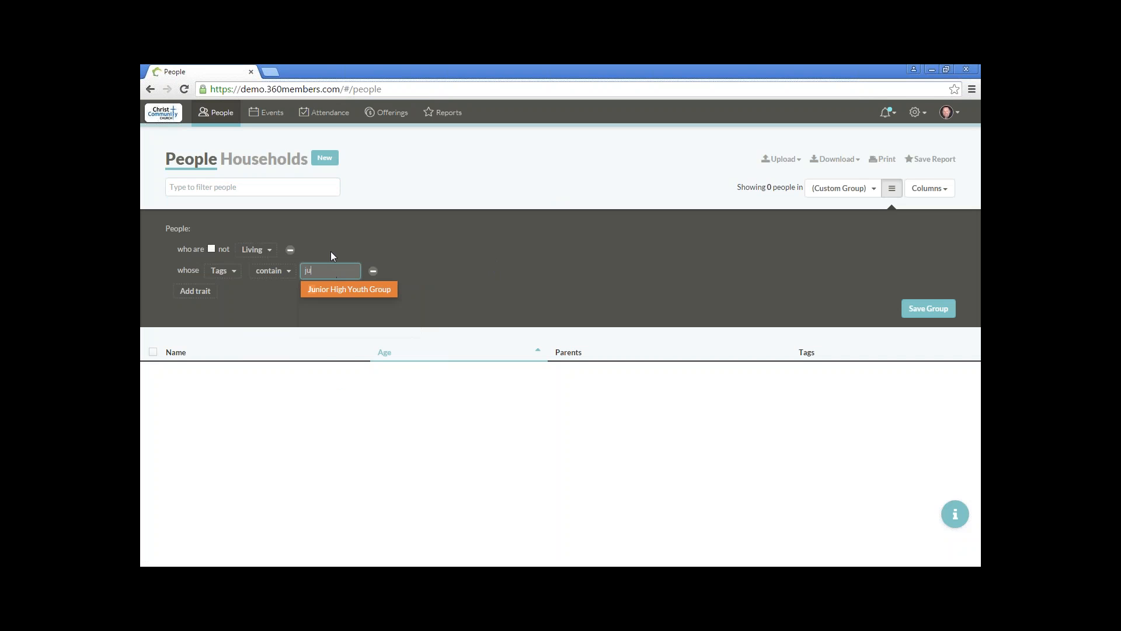
type("n")
left_click(339, 292)
left_click(401, 269)
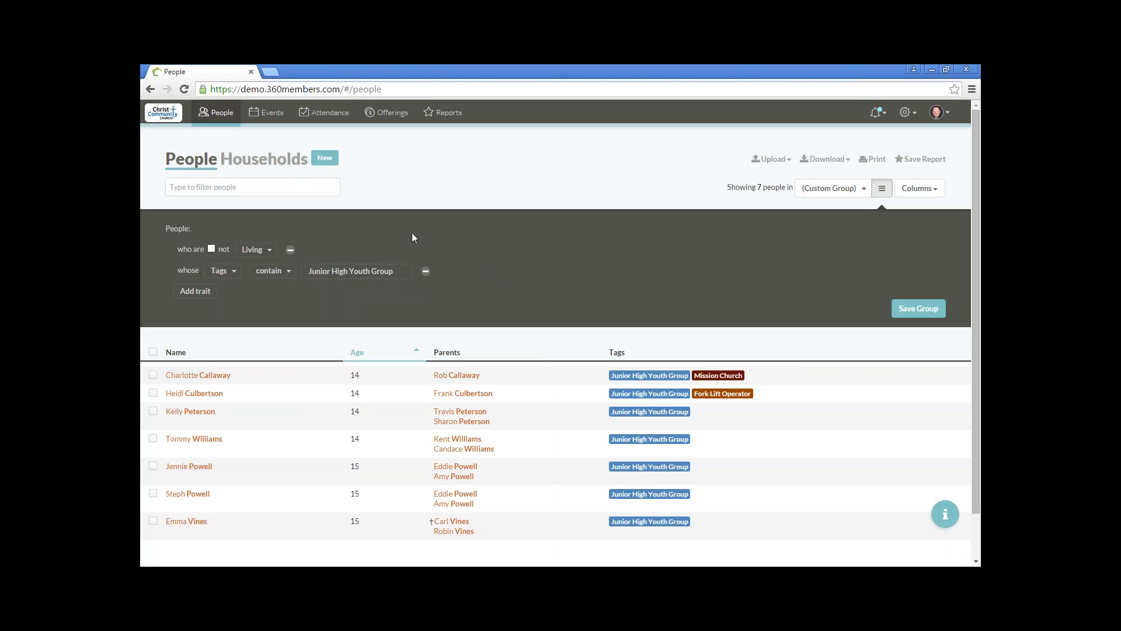
Step: Add Senior High Youth Group as a second tag in the Tags trait
left_click(405, 271)
type("seni")
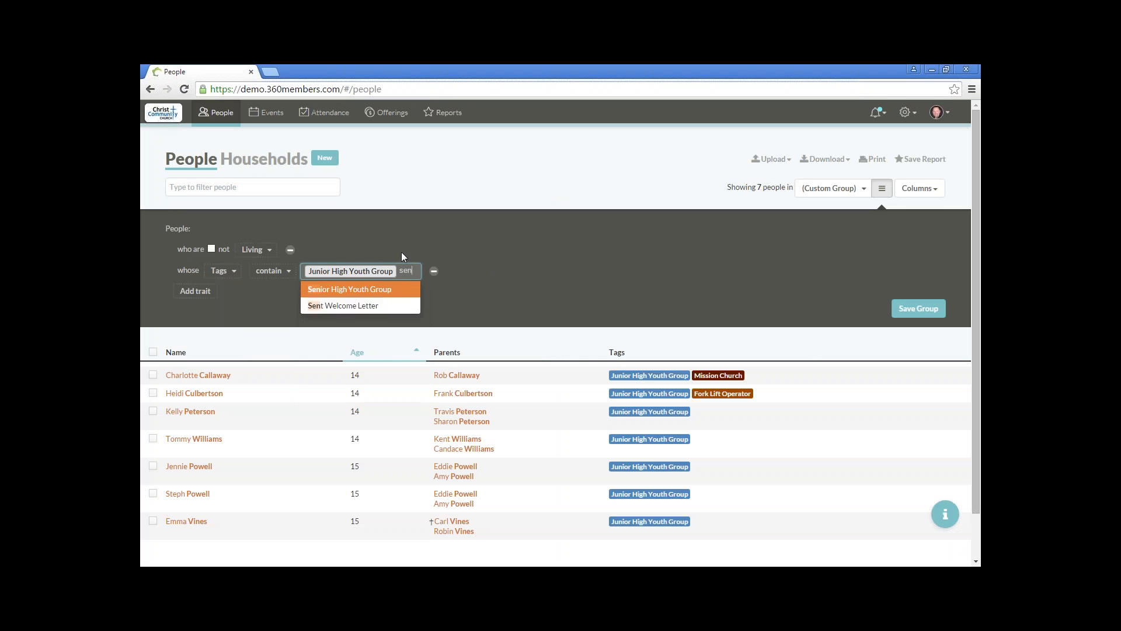
left_click(370, 291)
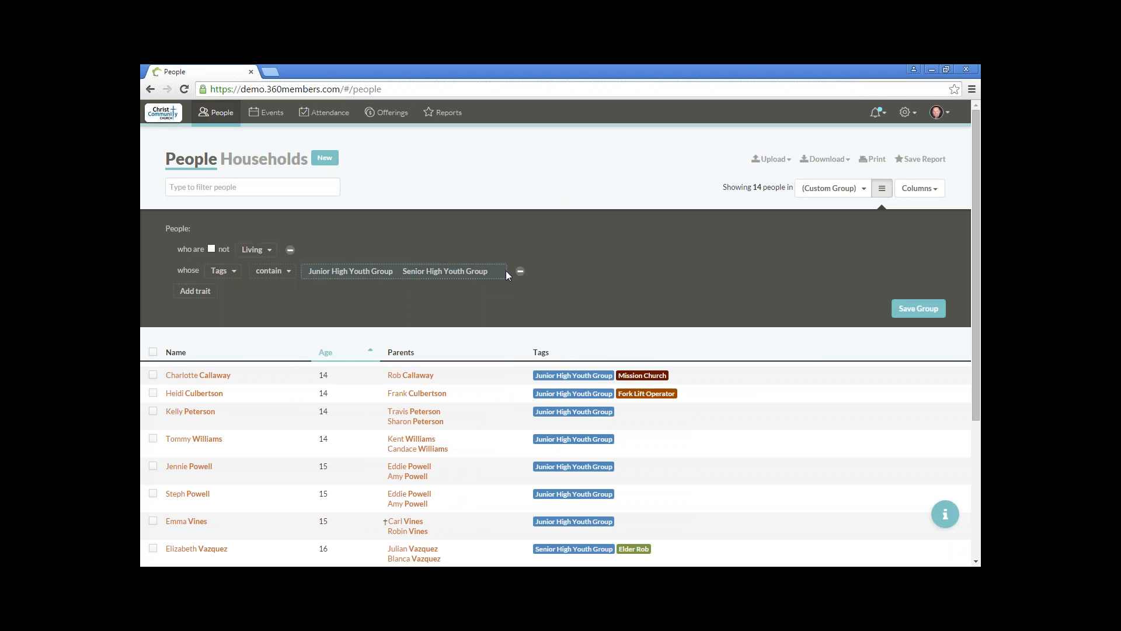
Step: Remove both youth group tags from the Tags trait
left_click(503, 272)
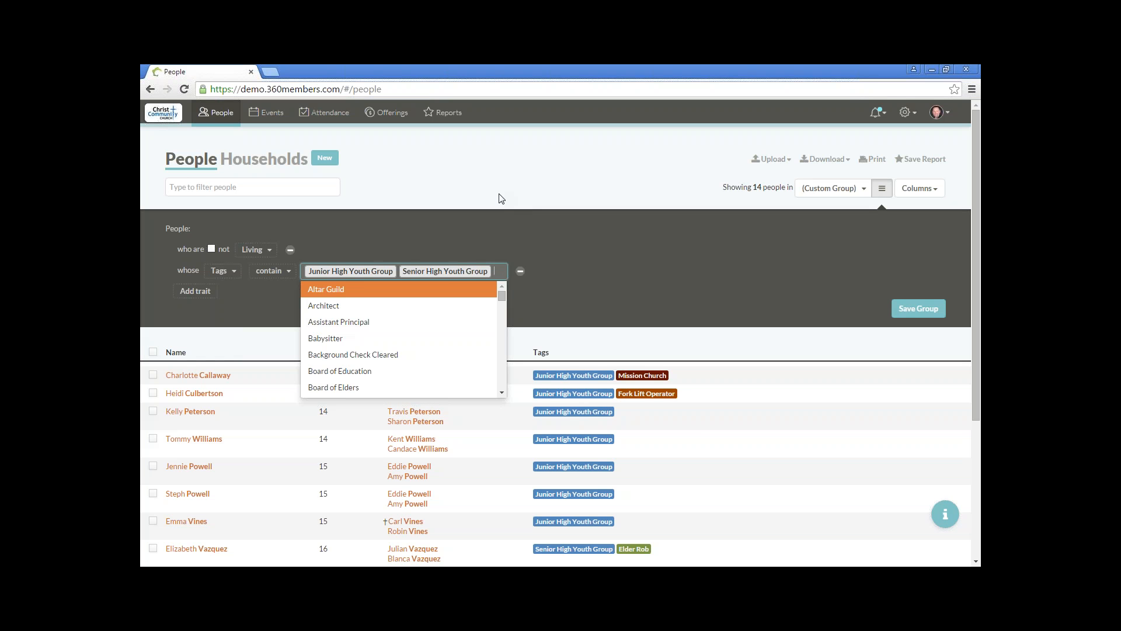
type("s")
key("BackSpace")
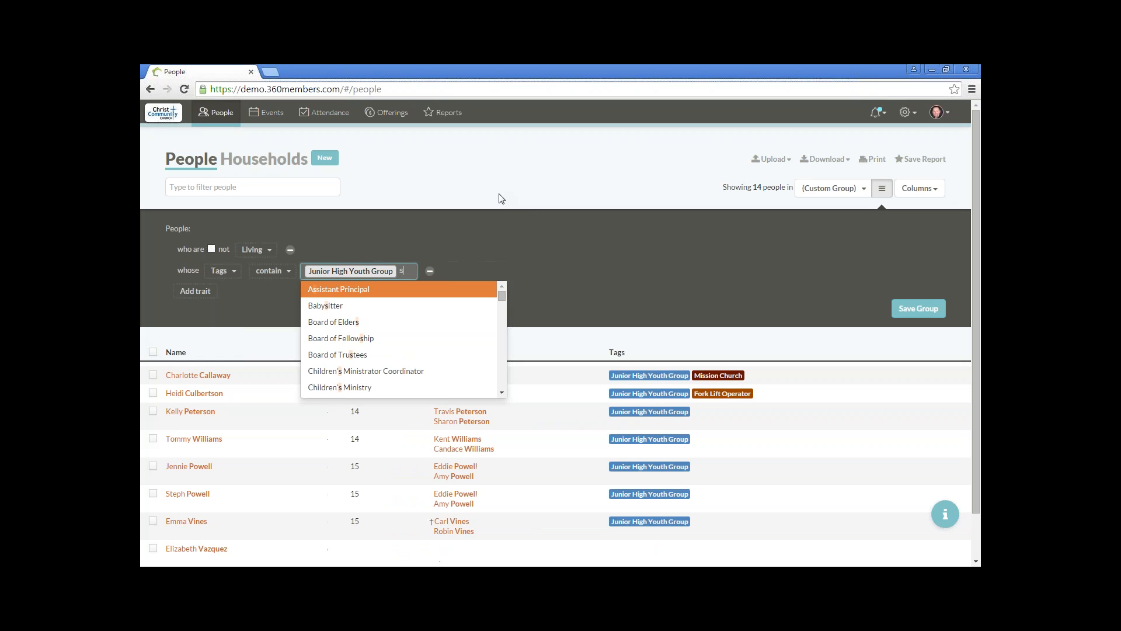
key("BackSpace")
key("BackSpace")
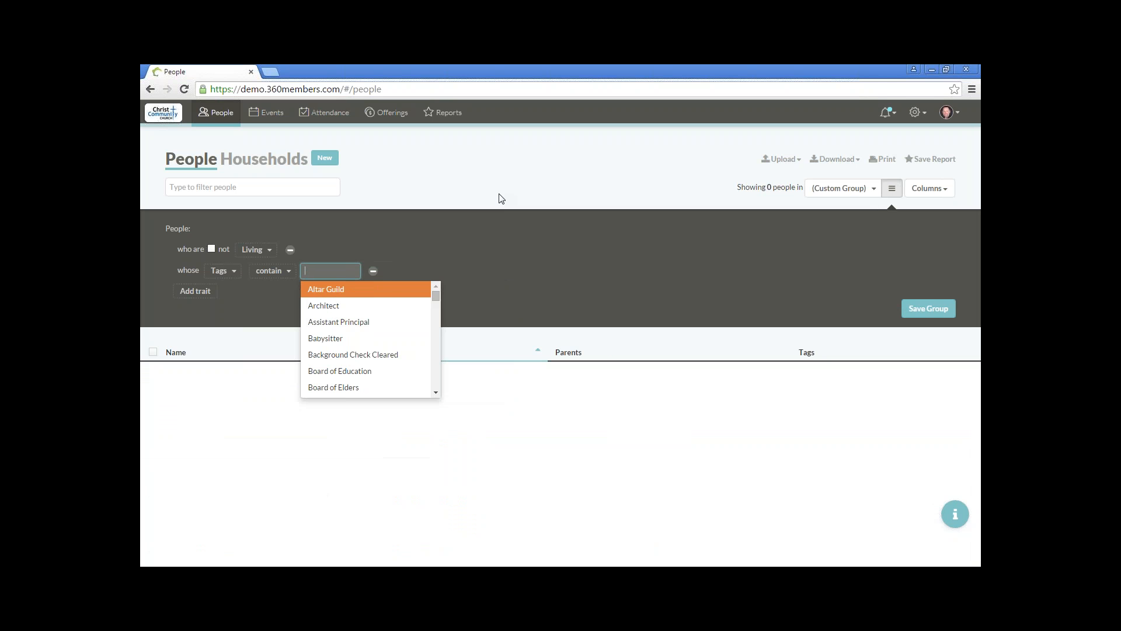
Step: Set the Tags trait to contain Junior High Youth Group, Senior High Youth Group and Youth Minister
type("juni")
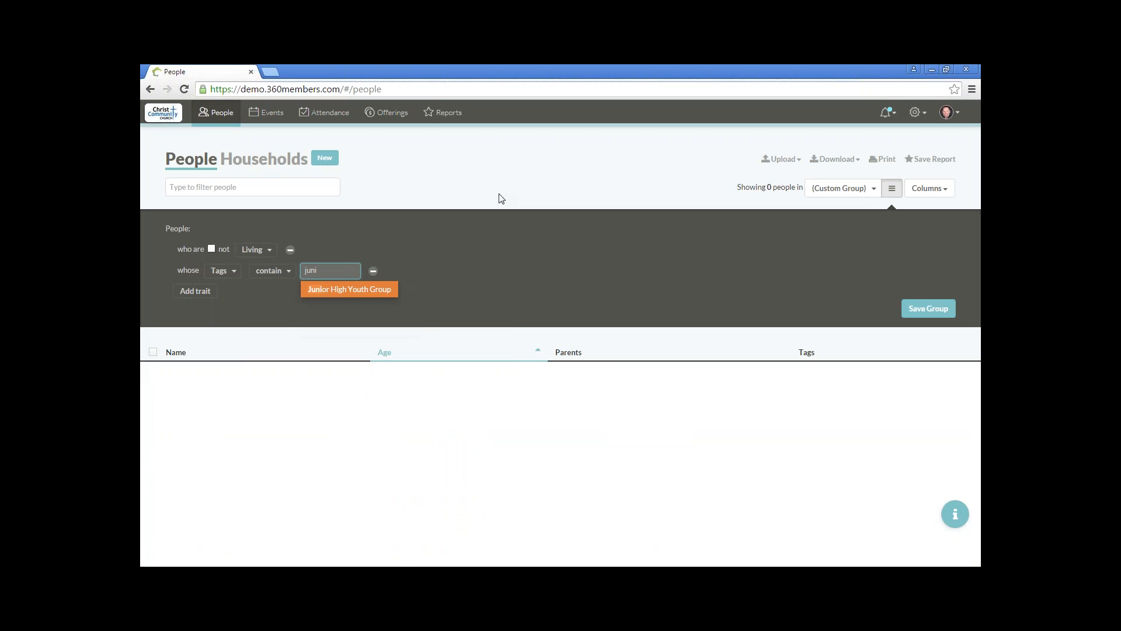
left_click(378, 289)
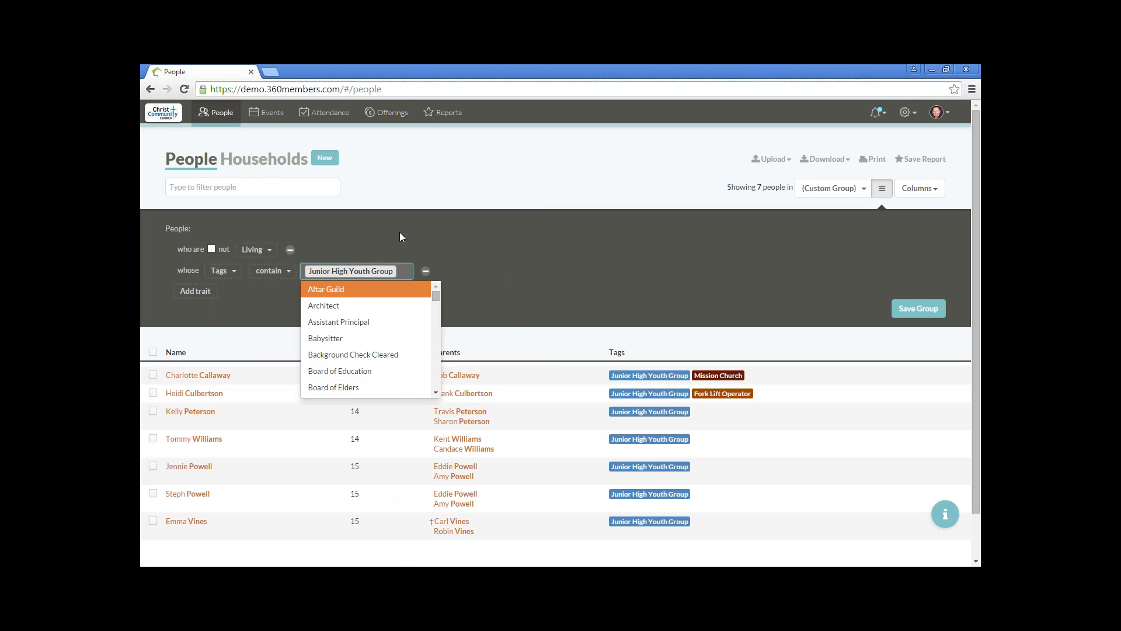
type("sen")
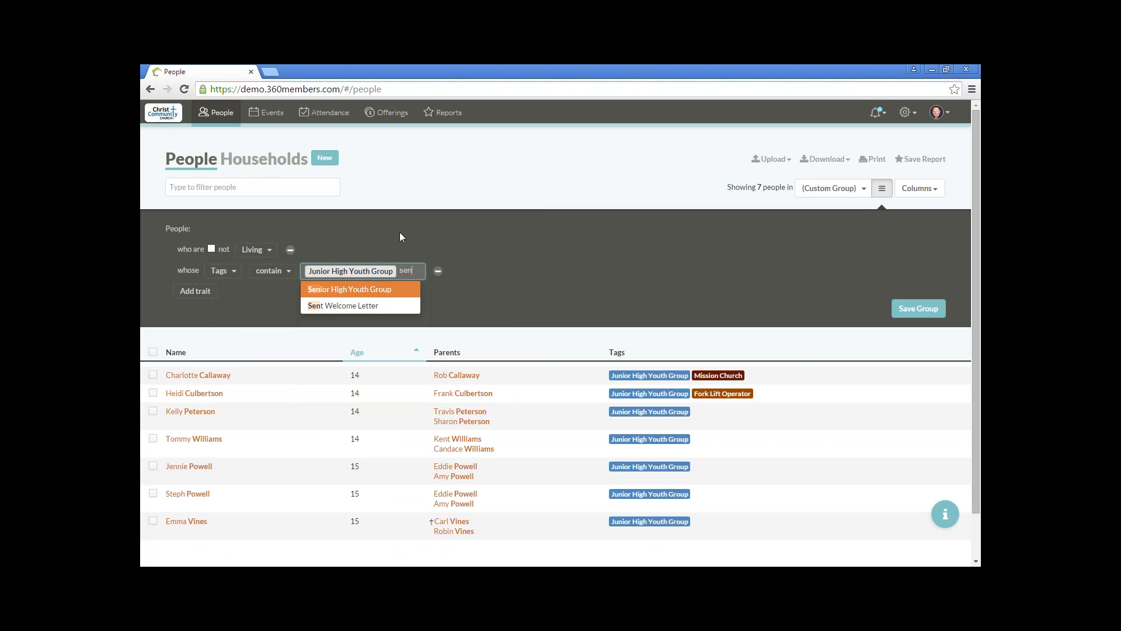
left_click(369, 289)
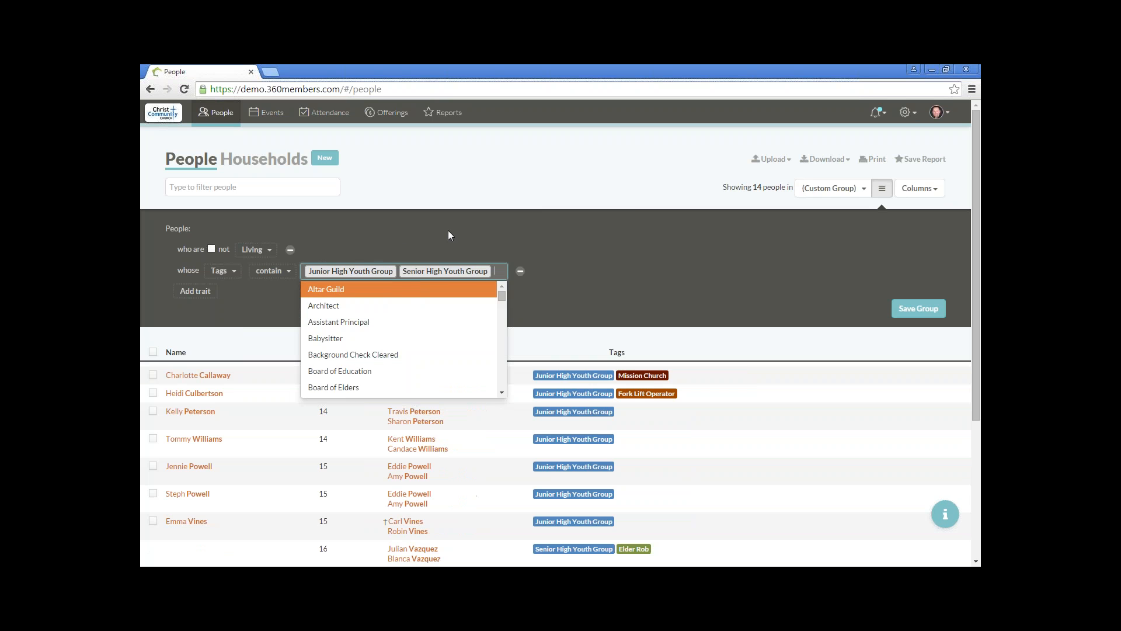
type("yo")
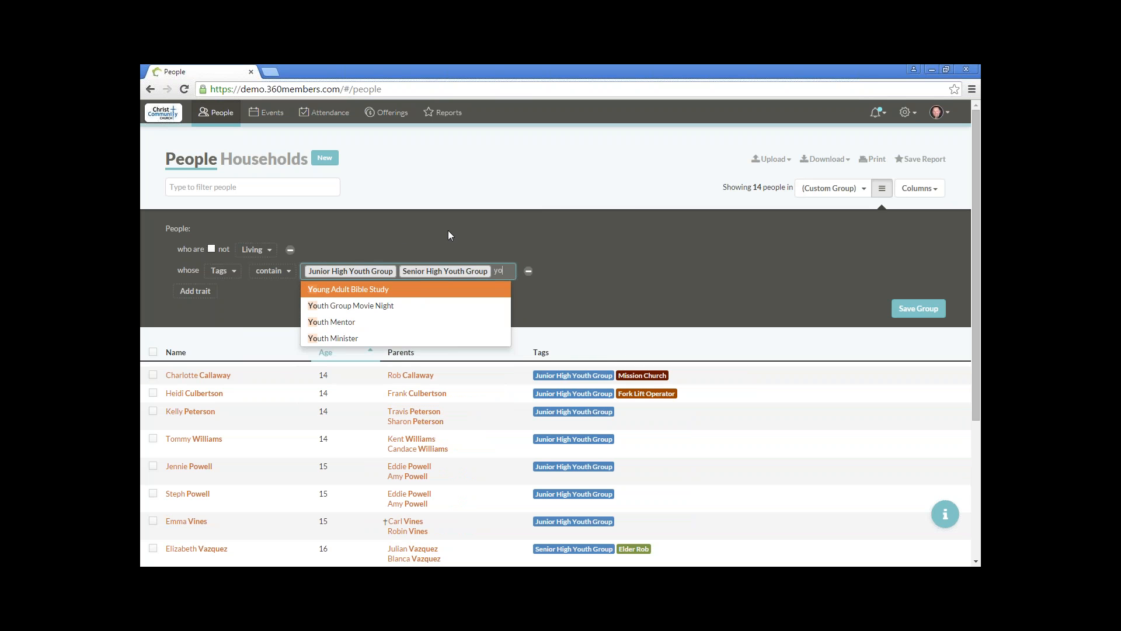
left_click(377, 338)
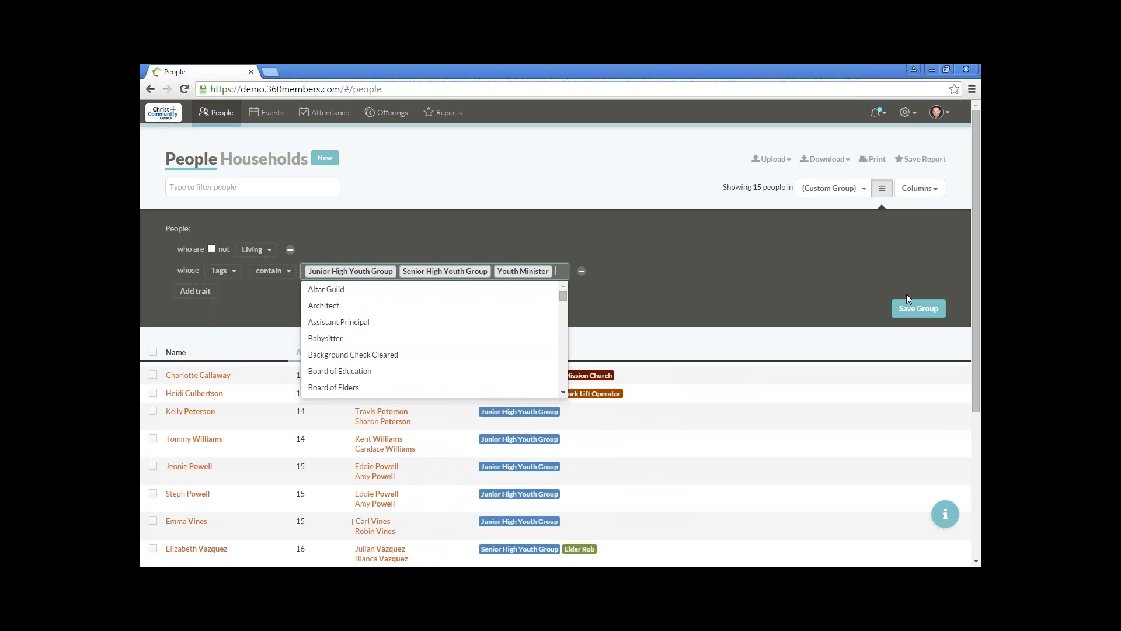
left_click(831, 302)
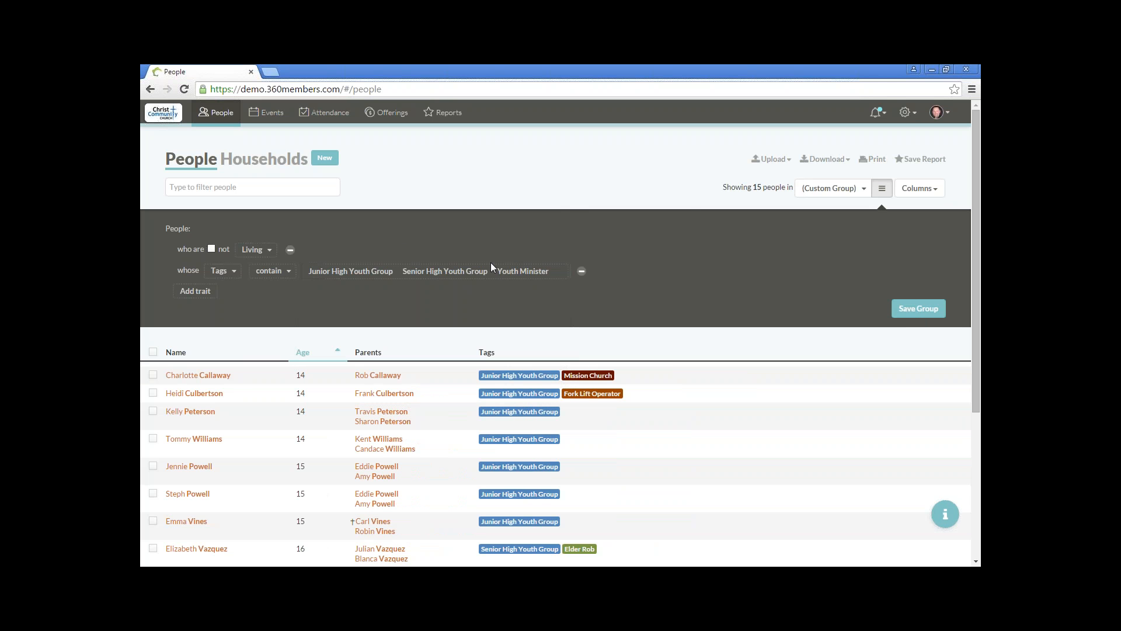
Step: Save the filtered people as a new group named Youth Group
left_click(907, 310)
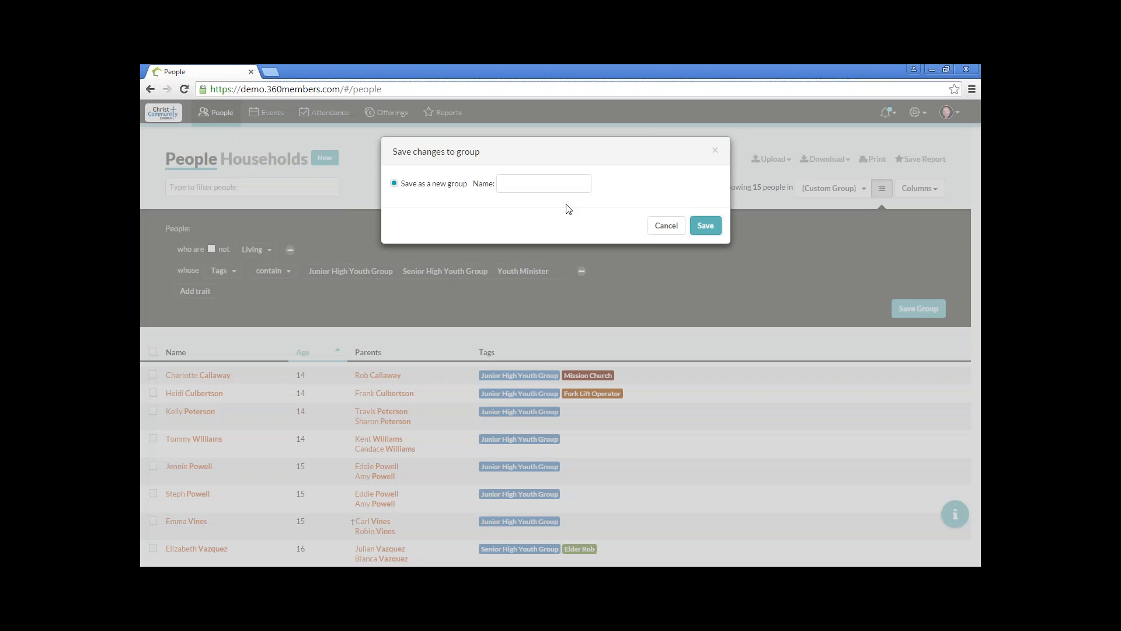
left_click(535, 184)
type("YOuth")
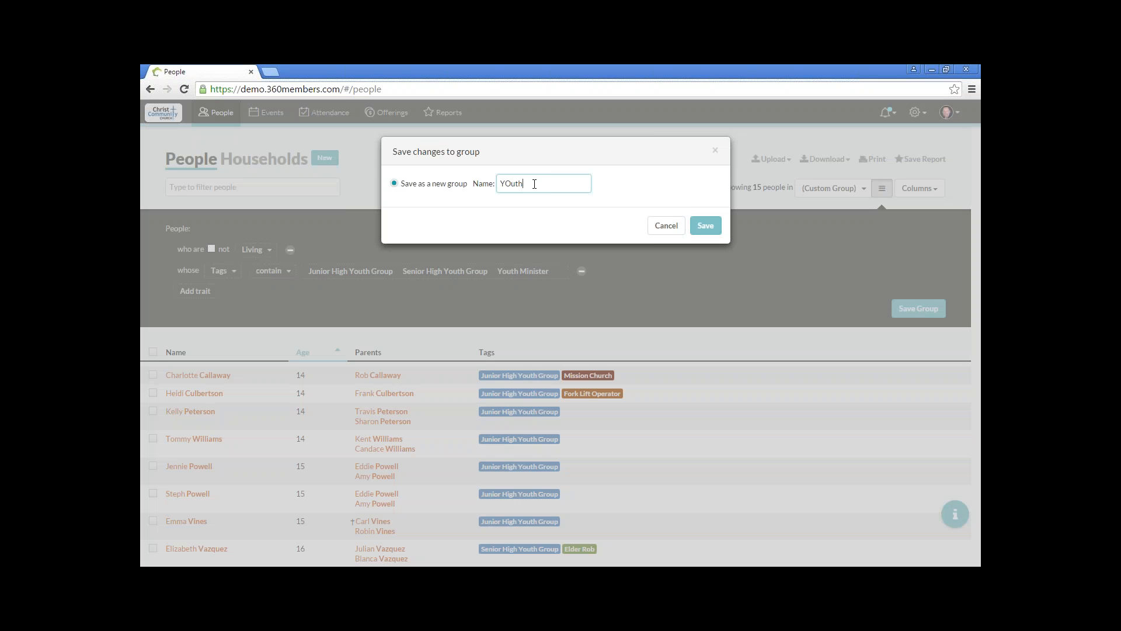
key("BackSpace")
key("BackSpace")
key("BackSpace")
key("BackSpace")
type("outh Group")
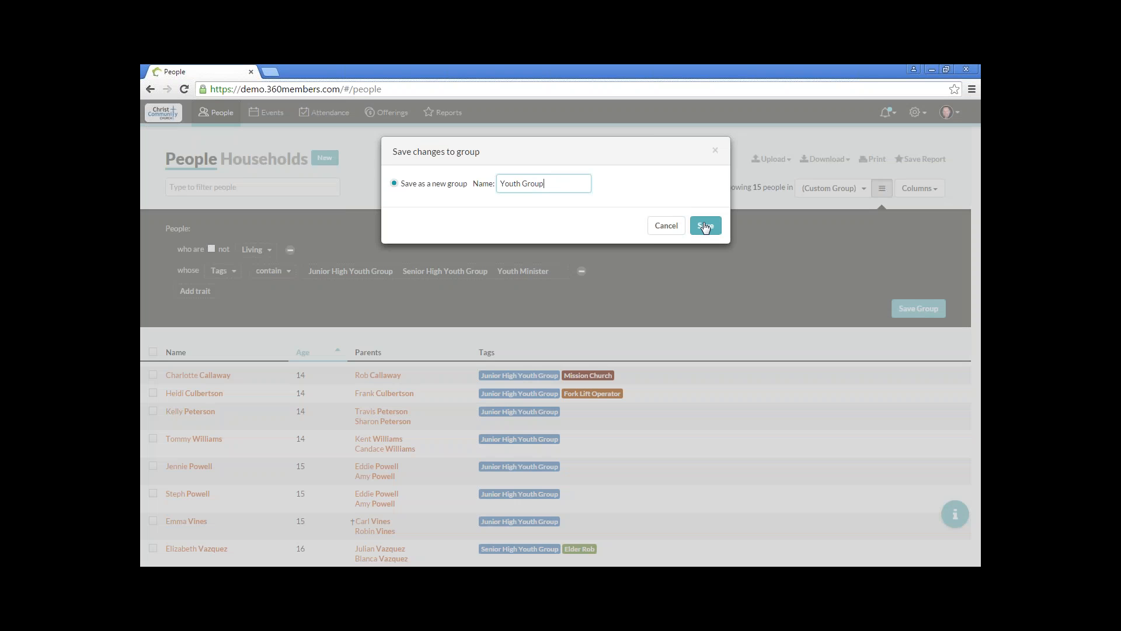
left_click(705, 227)
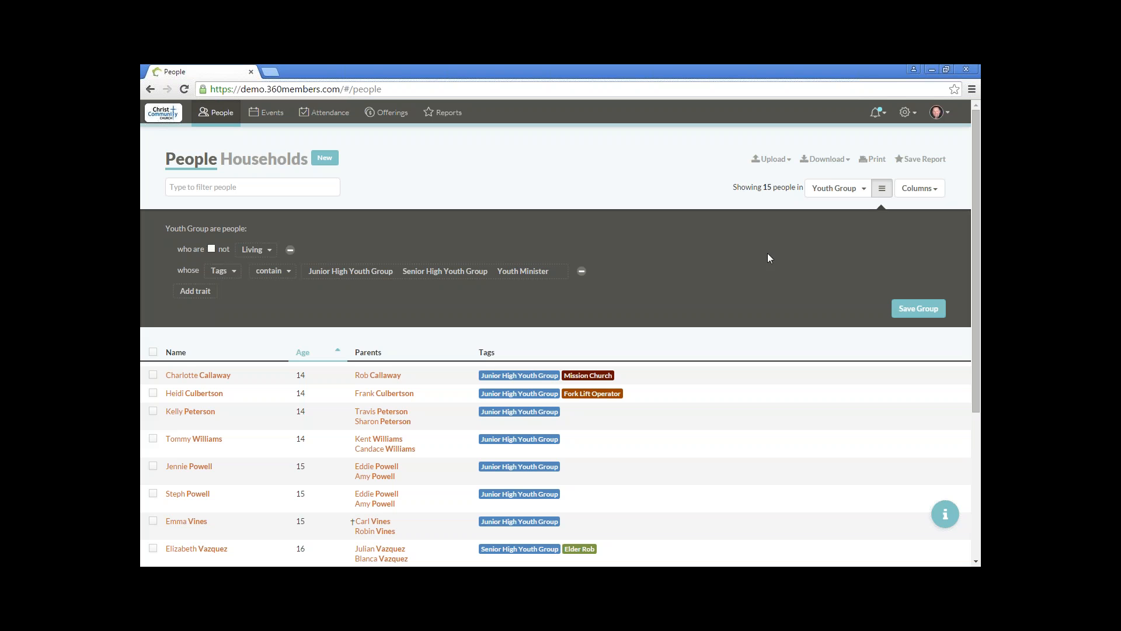
Step: Hide the group criteria and open the Smart Groups collection
left_click(882, 189)
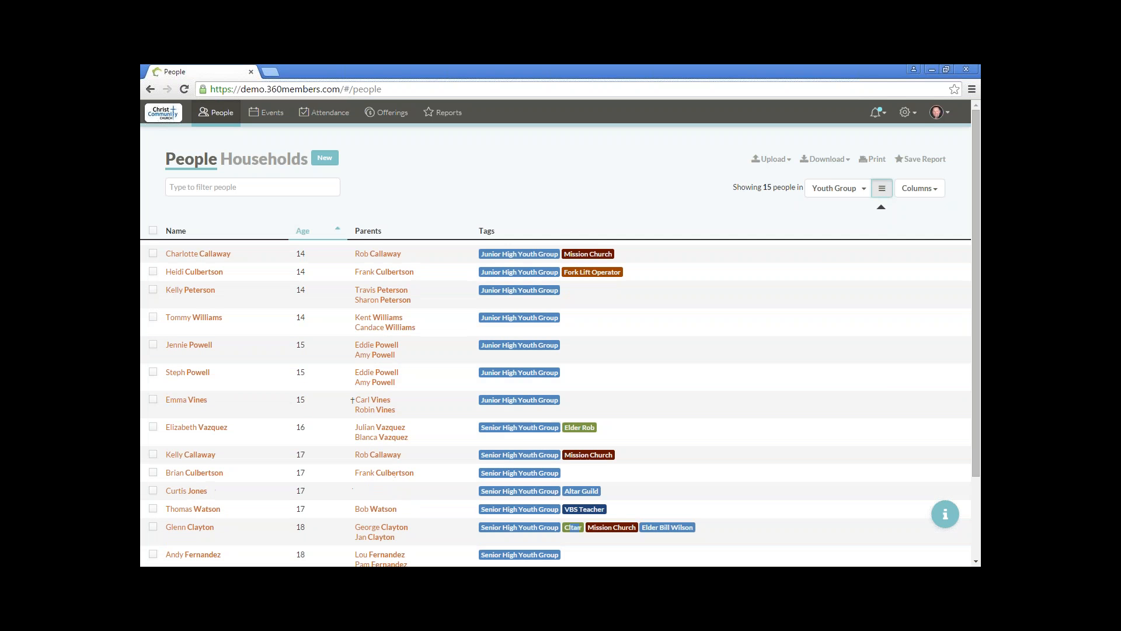
left_click(905, 114)
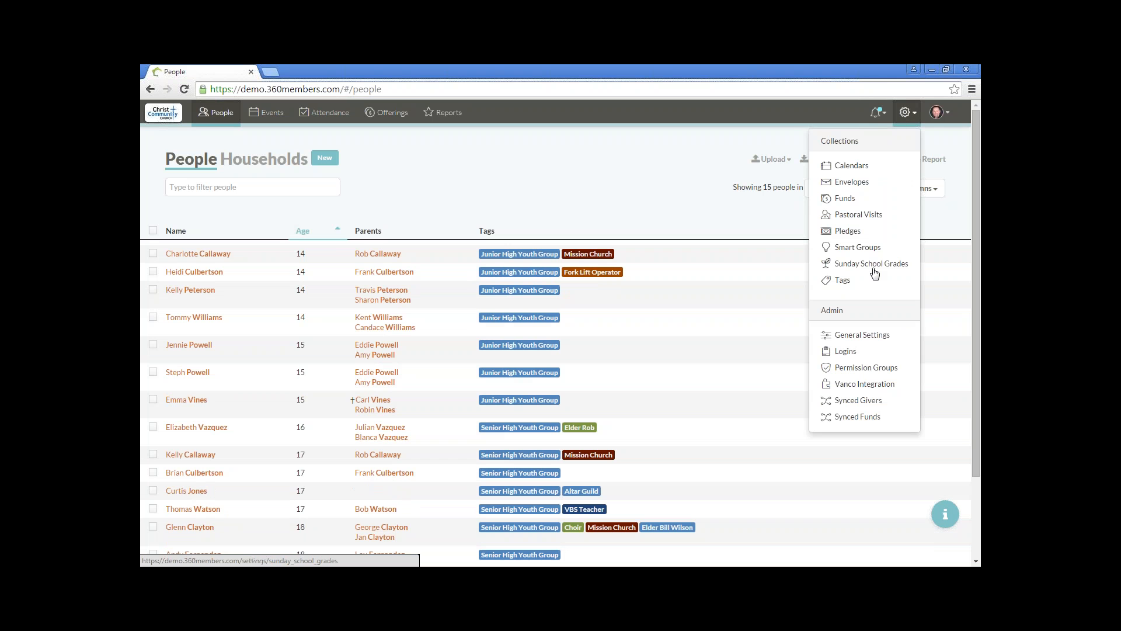
left_click(870, 249)
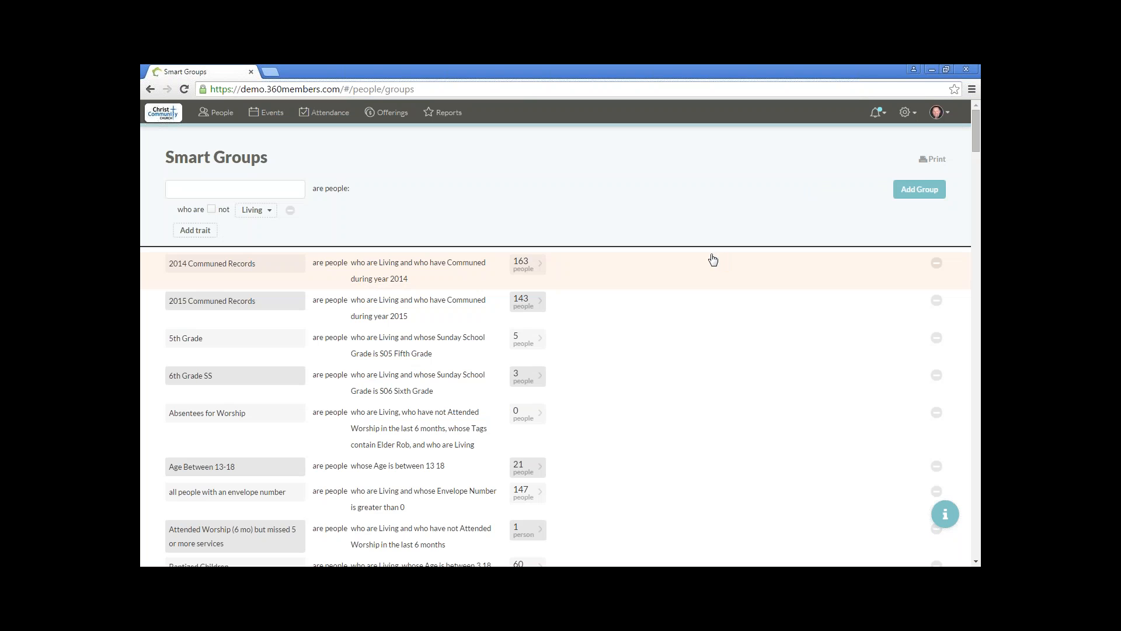
Step: Name the new smart group "Parents of Youth Group Members"
left_click(244, 188)
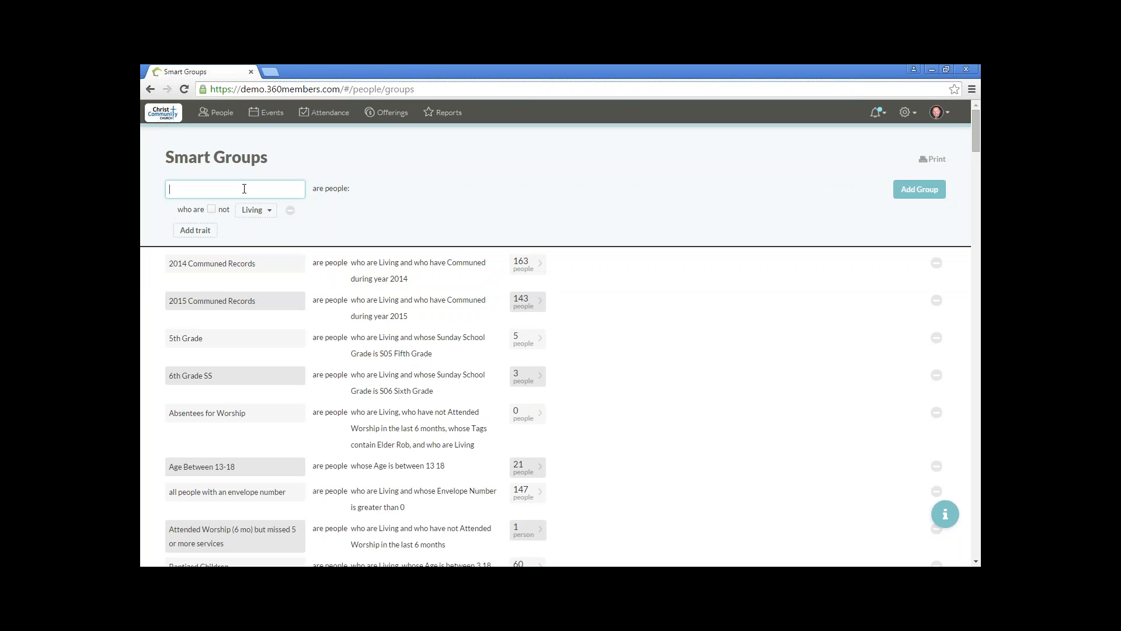
type("Parents of Youth Group Members")
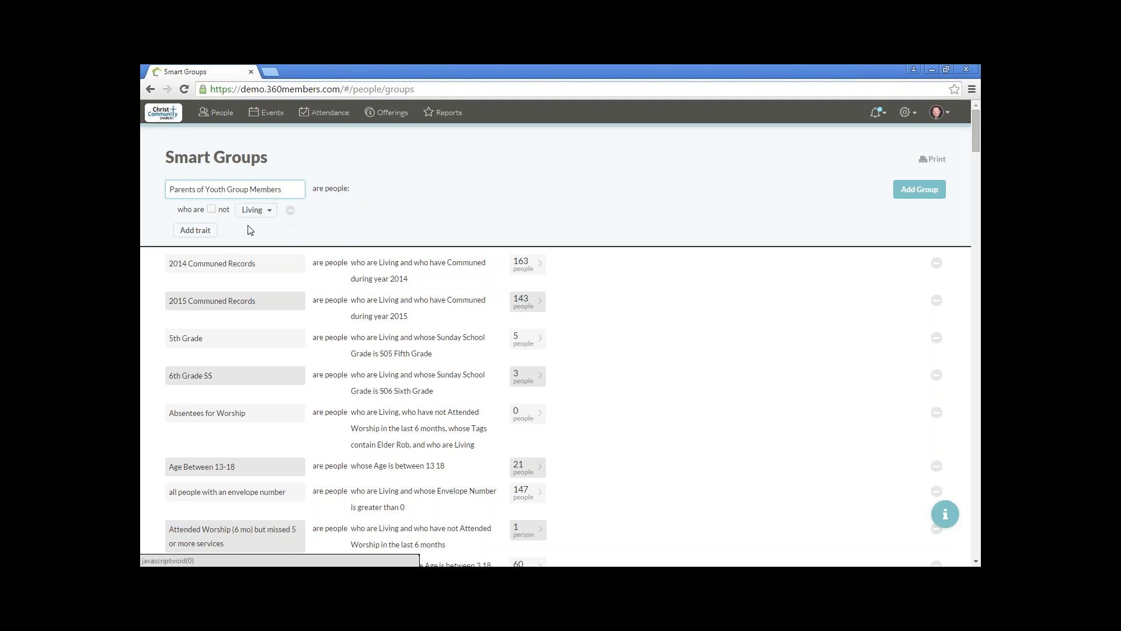
Step: Add a second trait to the new smart group for people who have Children in a smart group
left_click(198, 231)
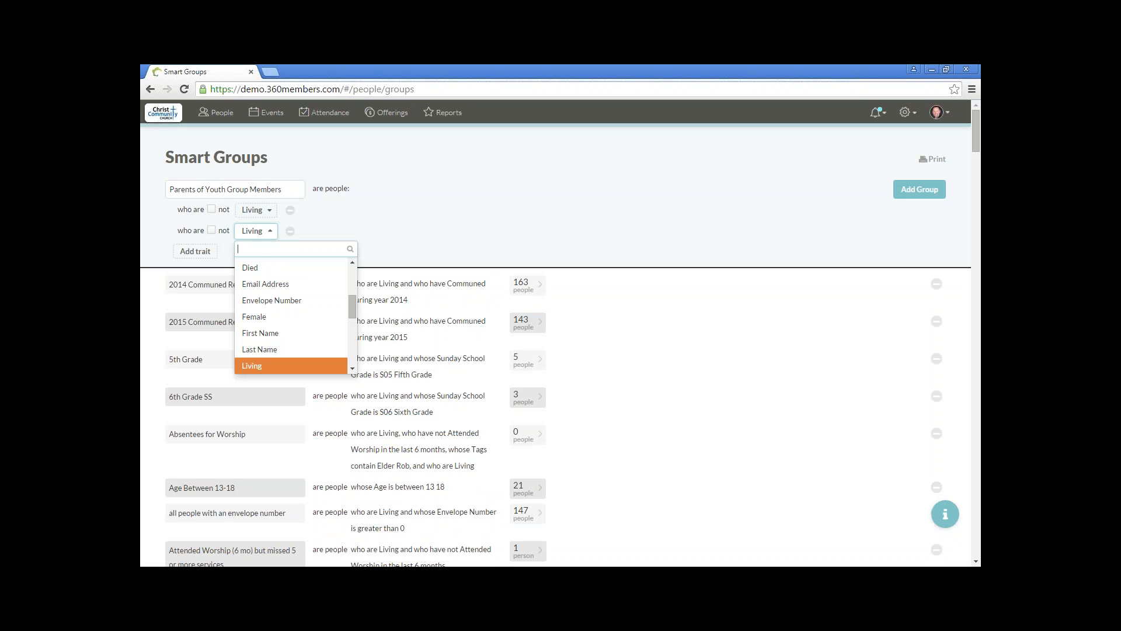
left_click(266, 232)
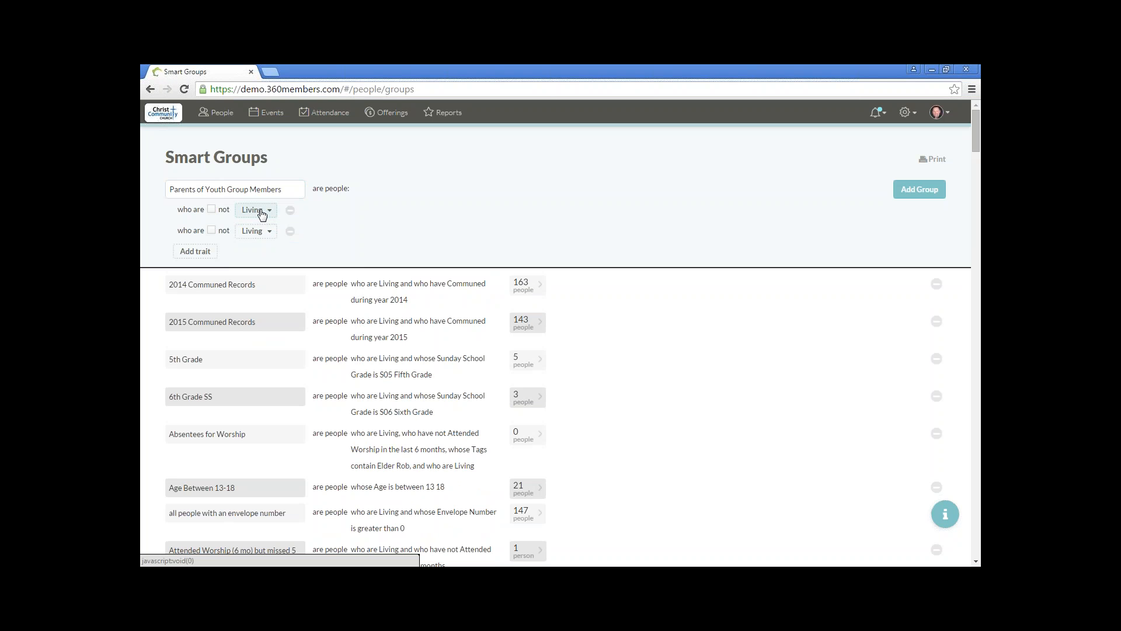
left_click(261, 232)
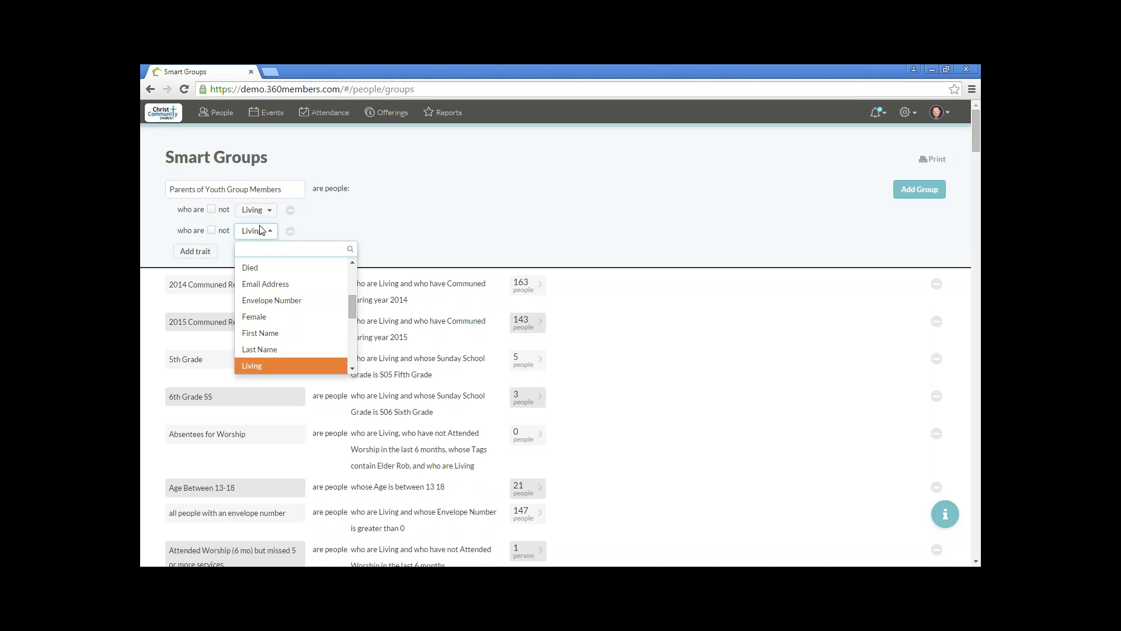
type("chil")
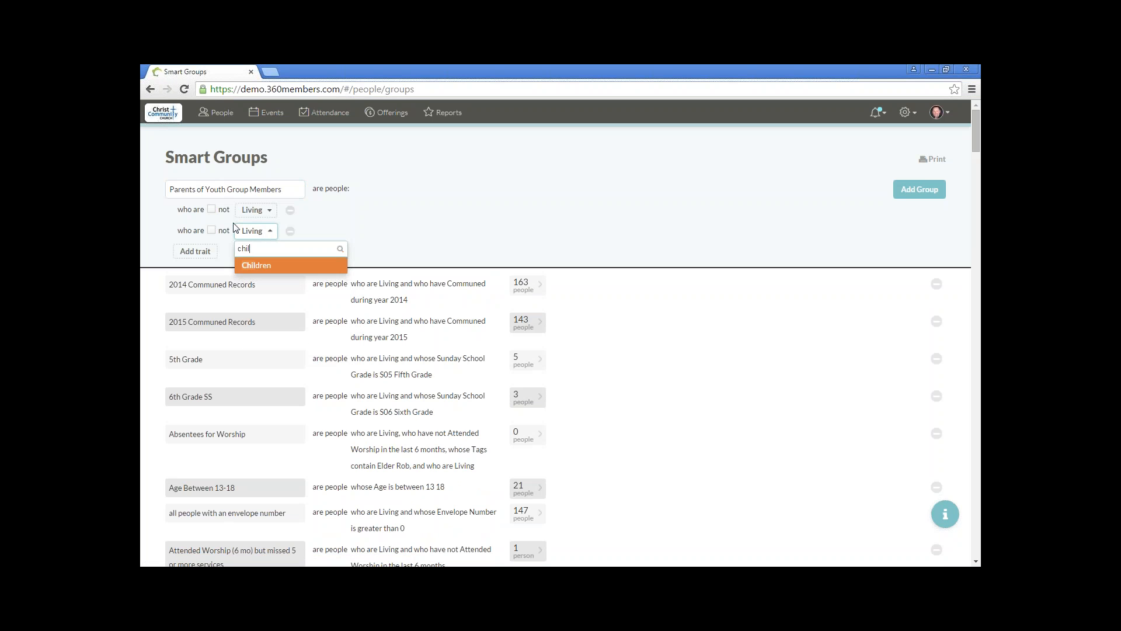
left_click(266, 266)
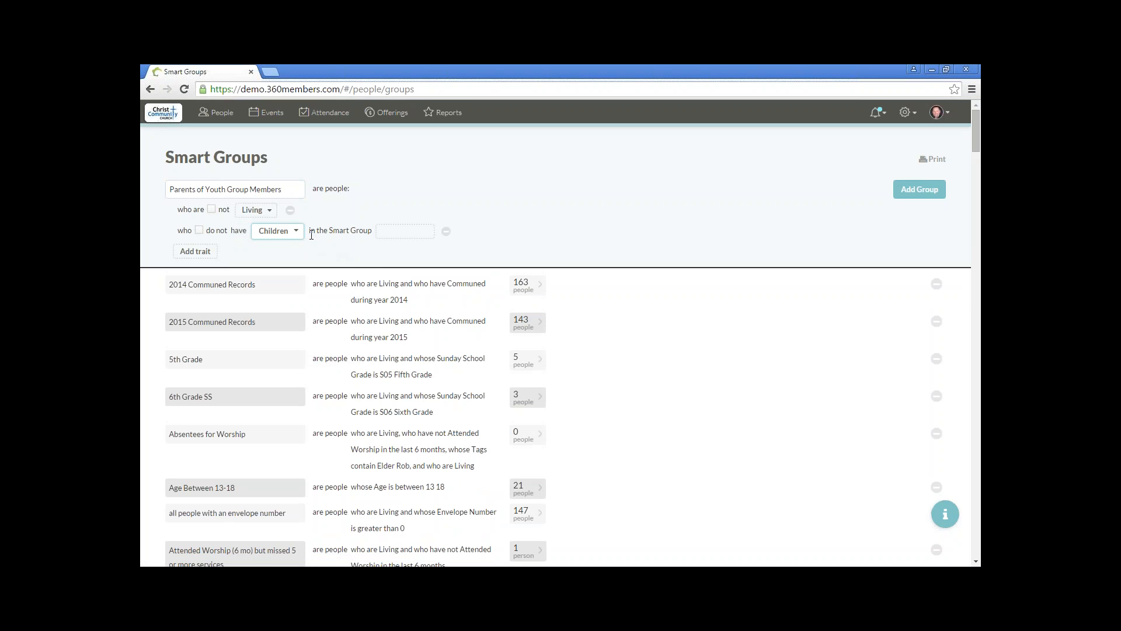
Step: Try to find the Youth Group smart group for the Children trait
left_click(403, 232)
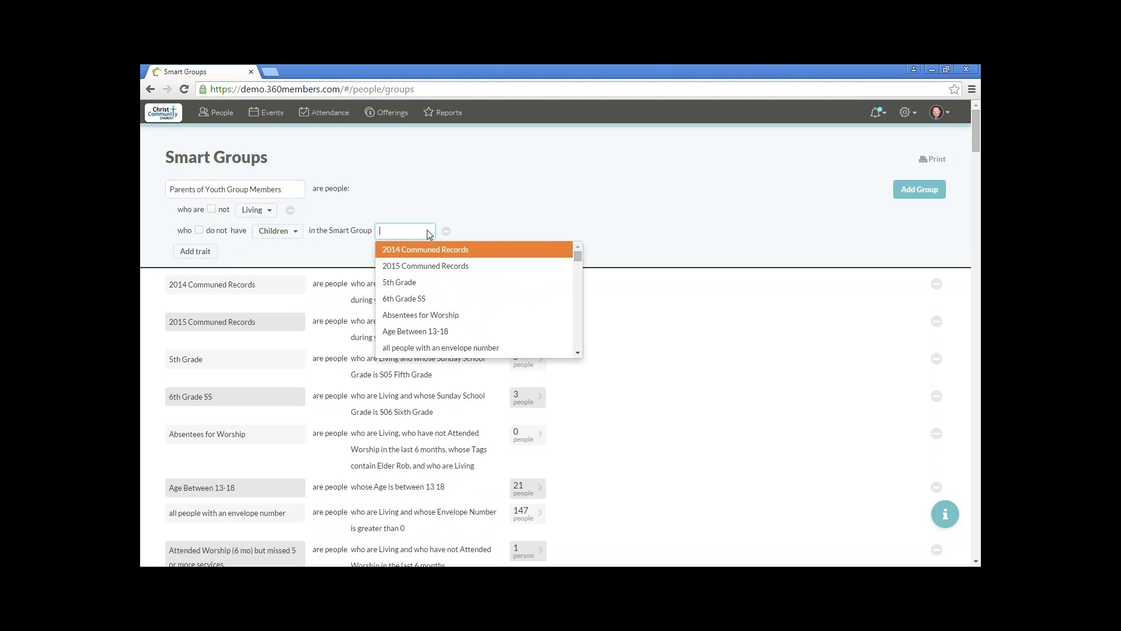
type("you")
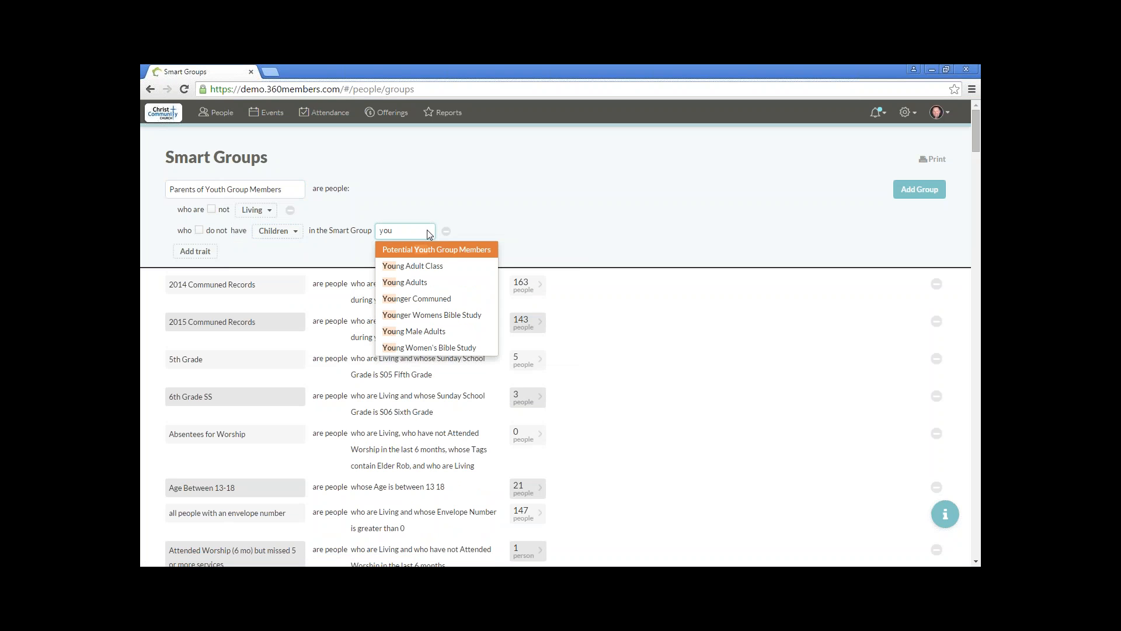
type("t")
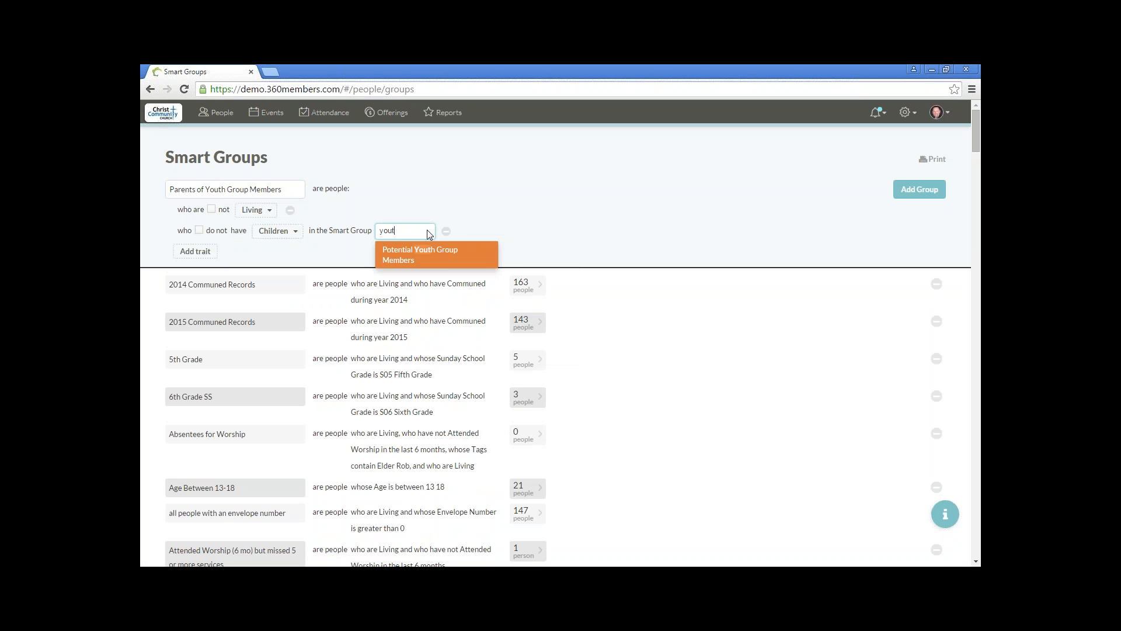
key("BackSpace")
key("BackSpace")
key("BackSpace")
key("BackSpace")
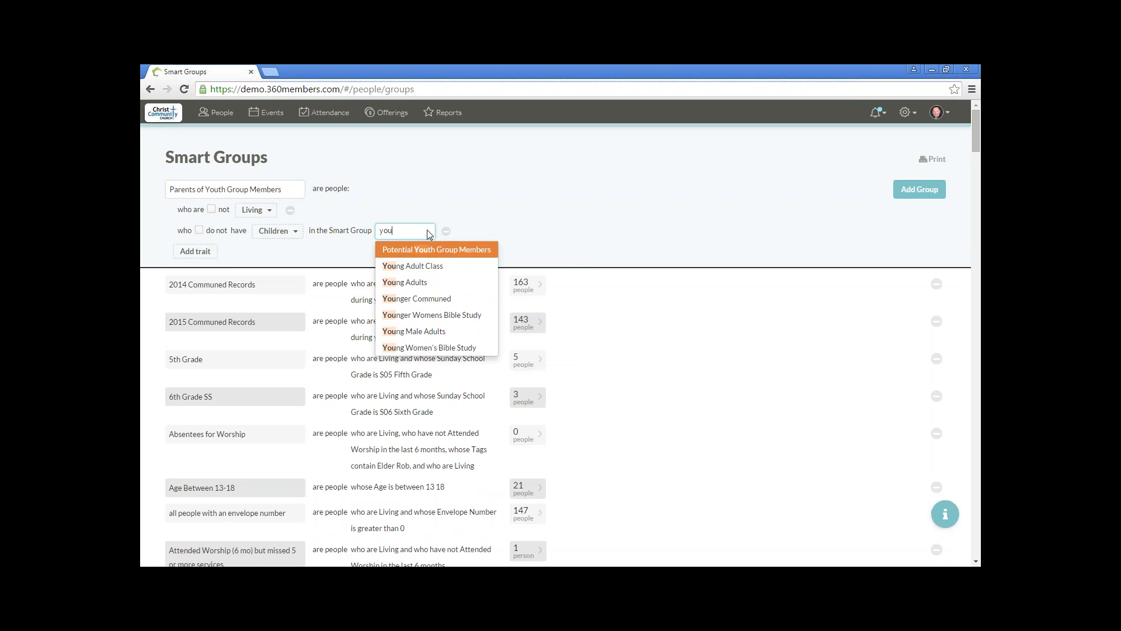
Step: Reload the Smart Groups page and name the new smart group "Parents of Youth Group Members"
left_click(184, 89)
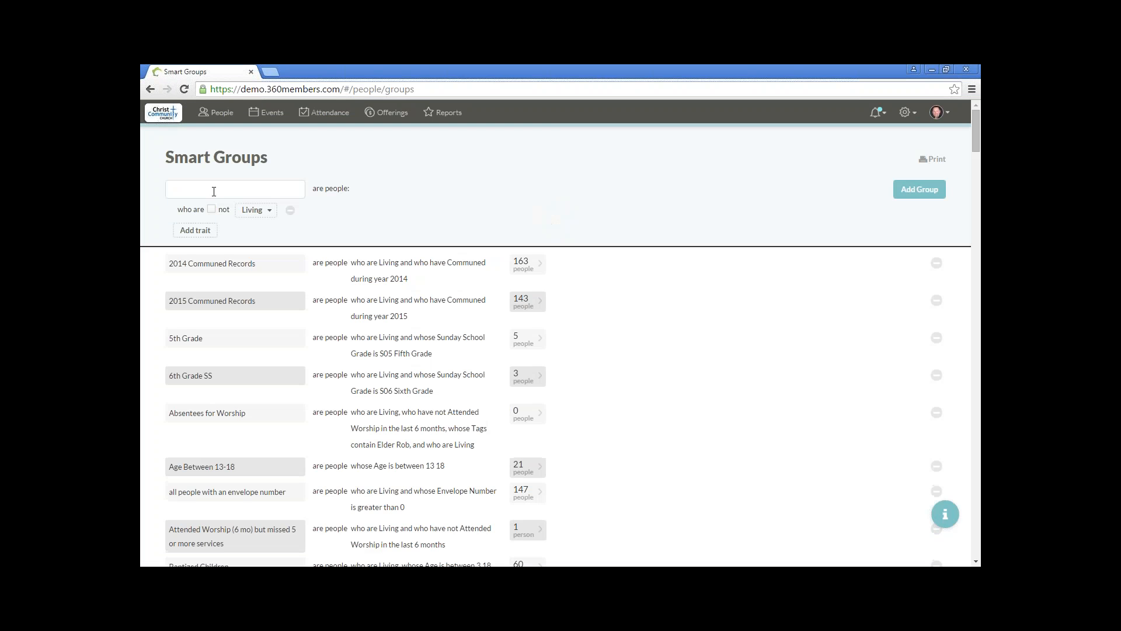
left_click(210, 187)
type("Parents of Youth Group Membe")
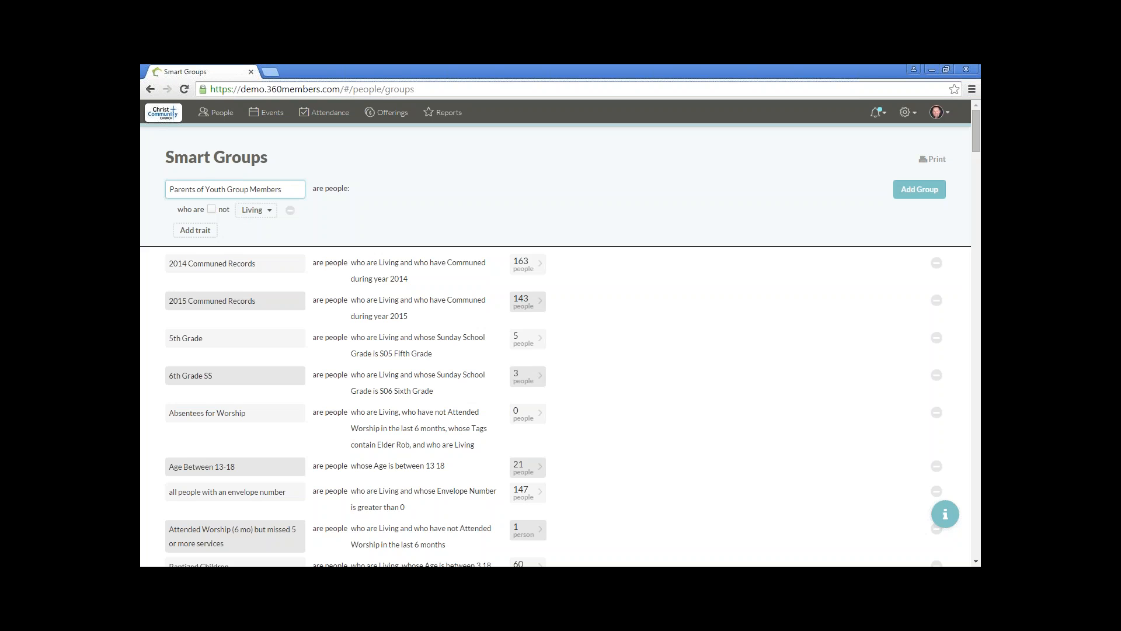
type("rs")
Step: Add a second trait for people who have Children in a smart group
left_click(194, 231)
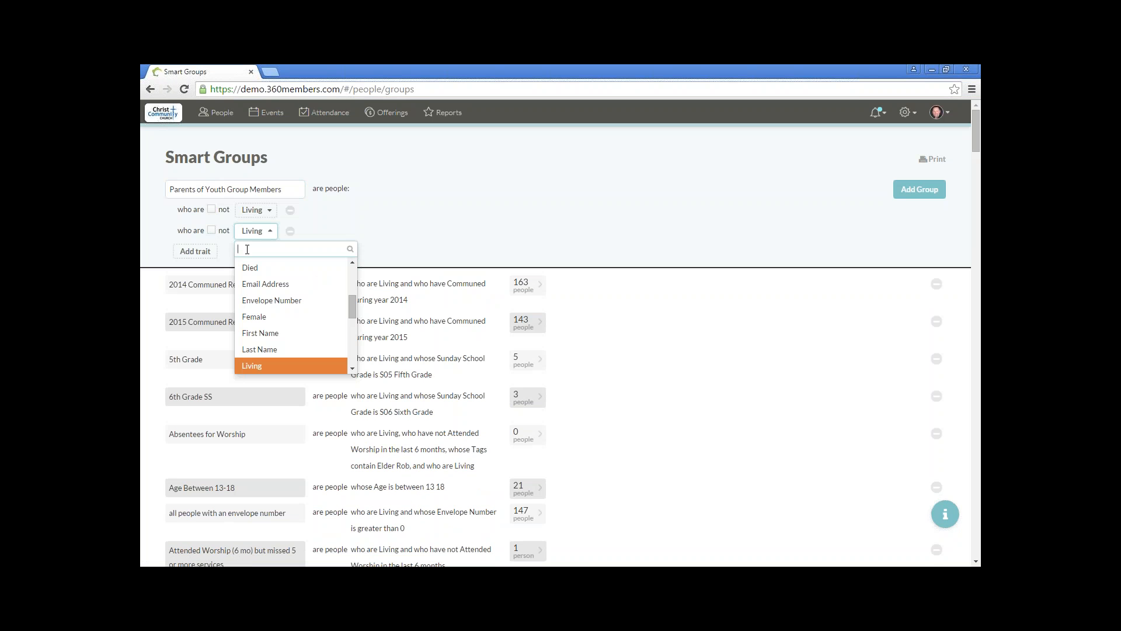
type("ch")
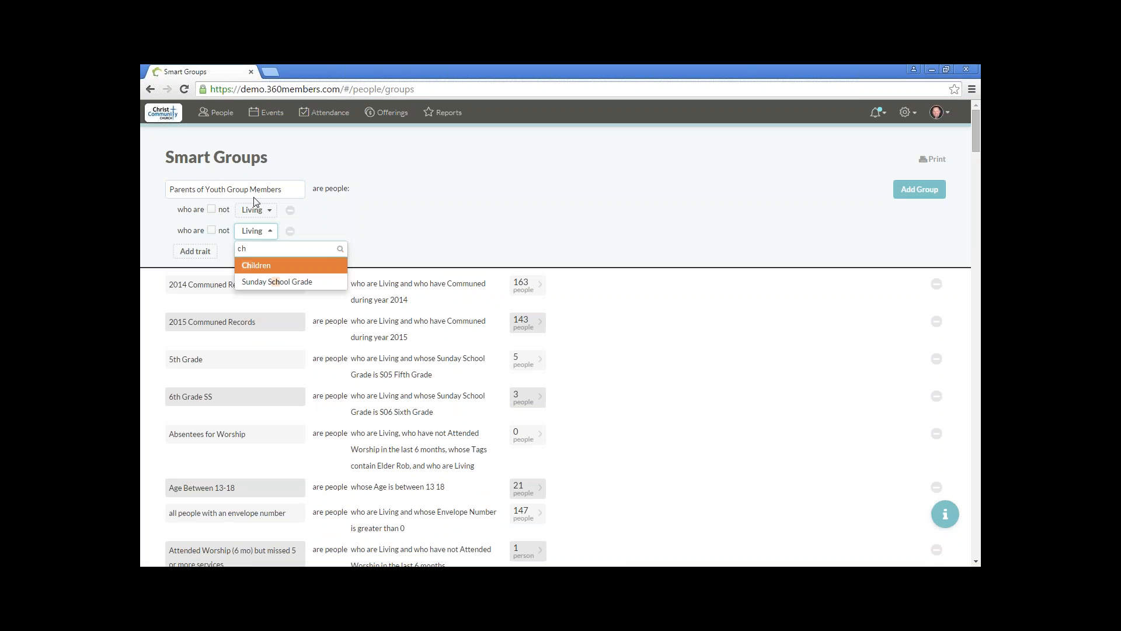
left_click(257, 266)
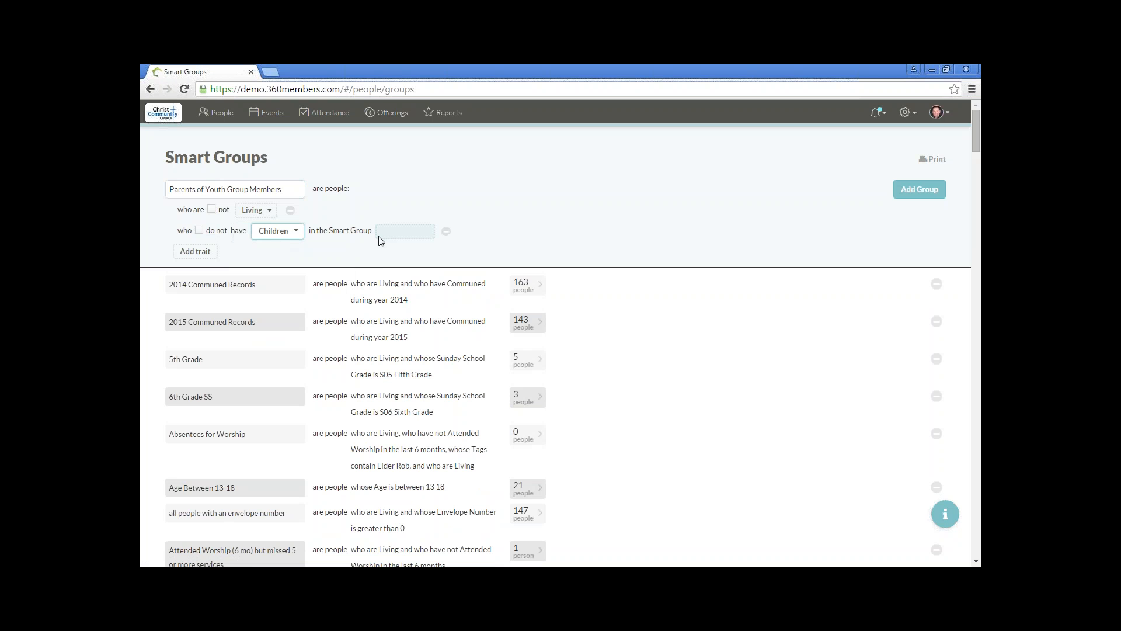
Step: Choose Youth Group as the children's smart group and add the new group to the collection
left_click(383, 231)
type("y")
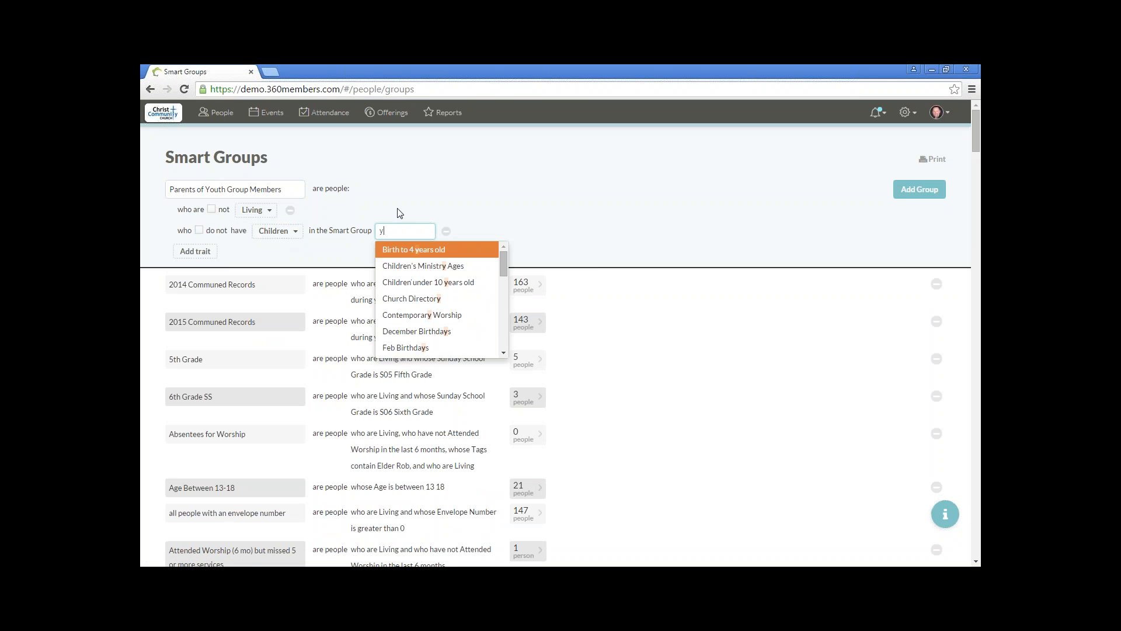
type("outh")
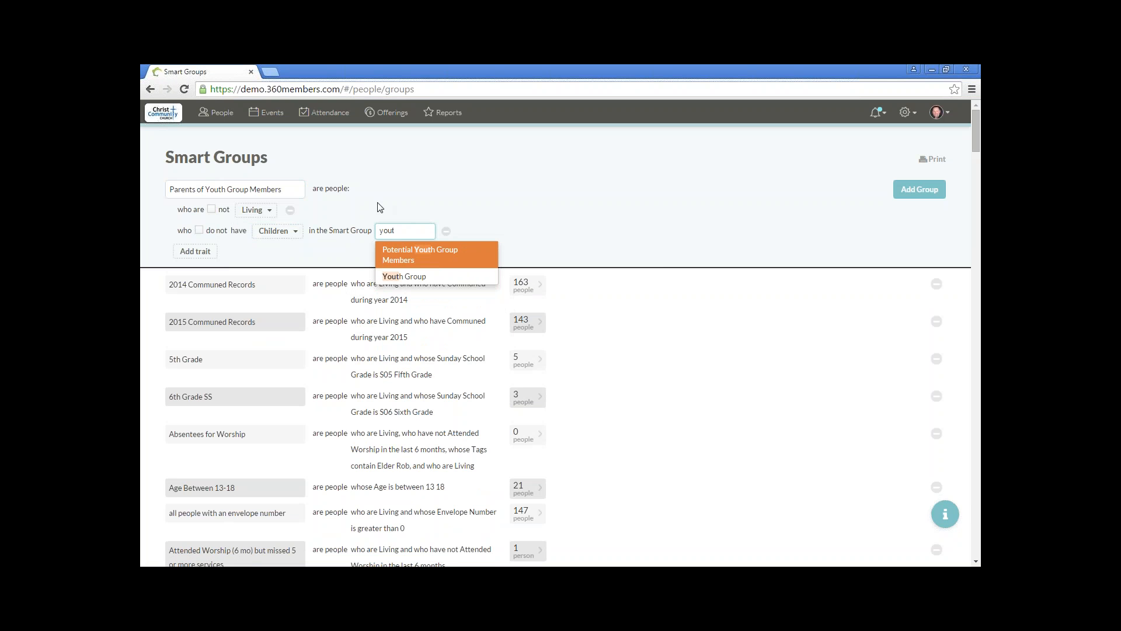
left_click(423, 284)
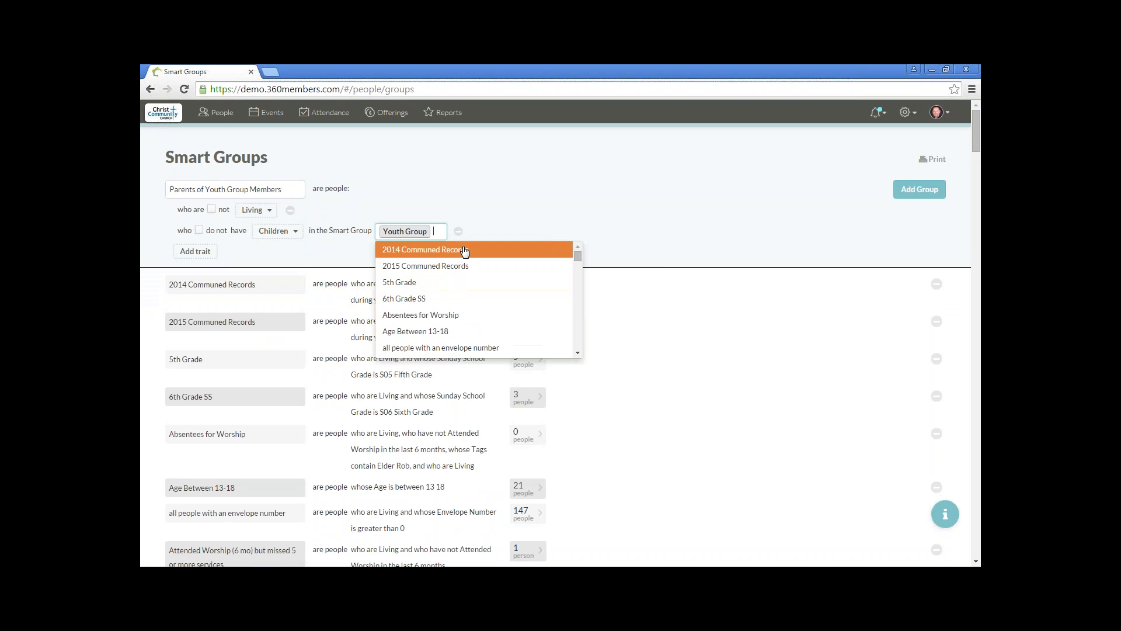
left_click(564, 220)
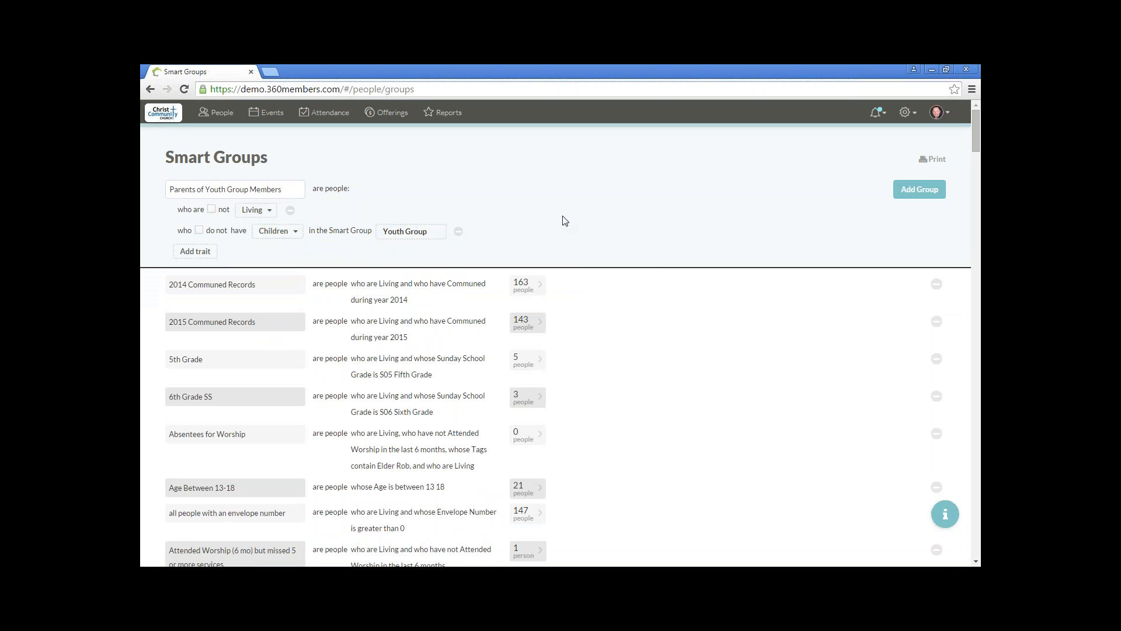
left_click(922, 194)
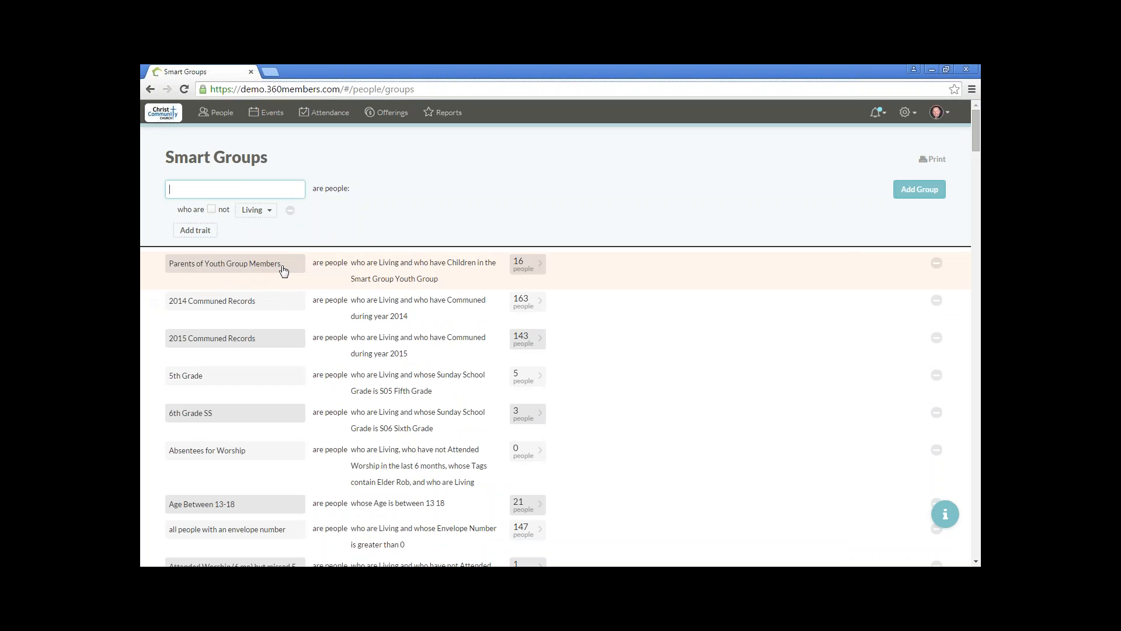
left_click(530, 273)
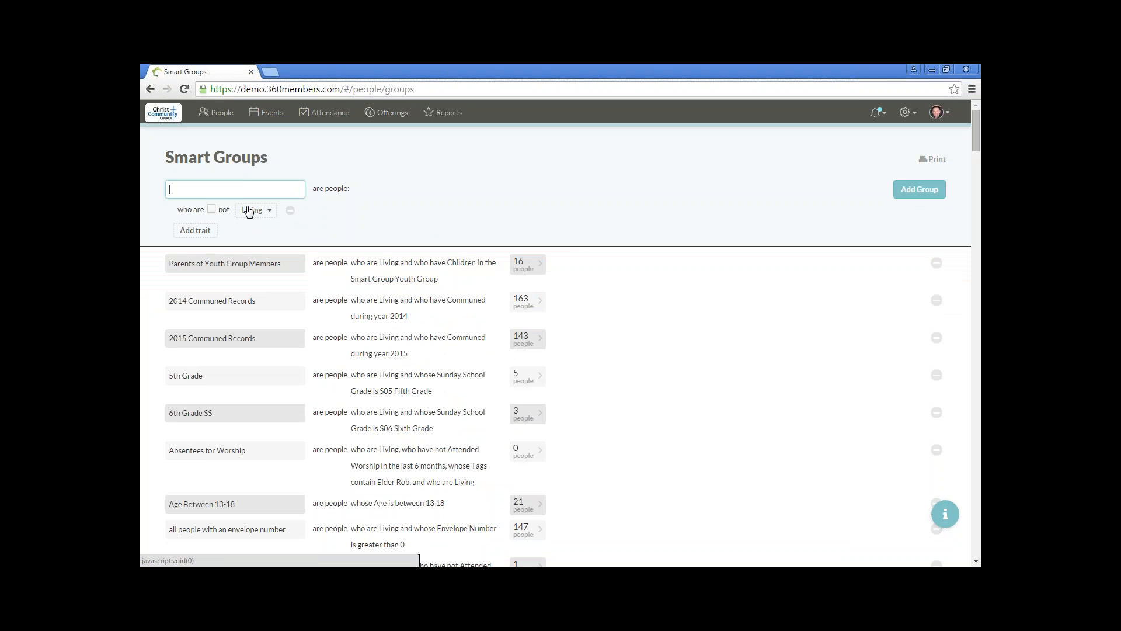
Step: Name another new smart group "Volunteers who speak Spanish"
type("Volu")
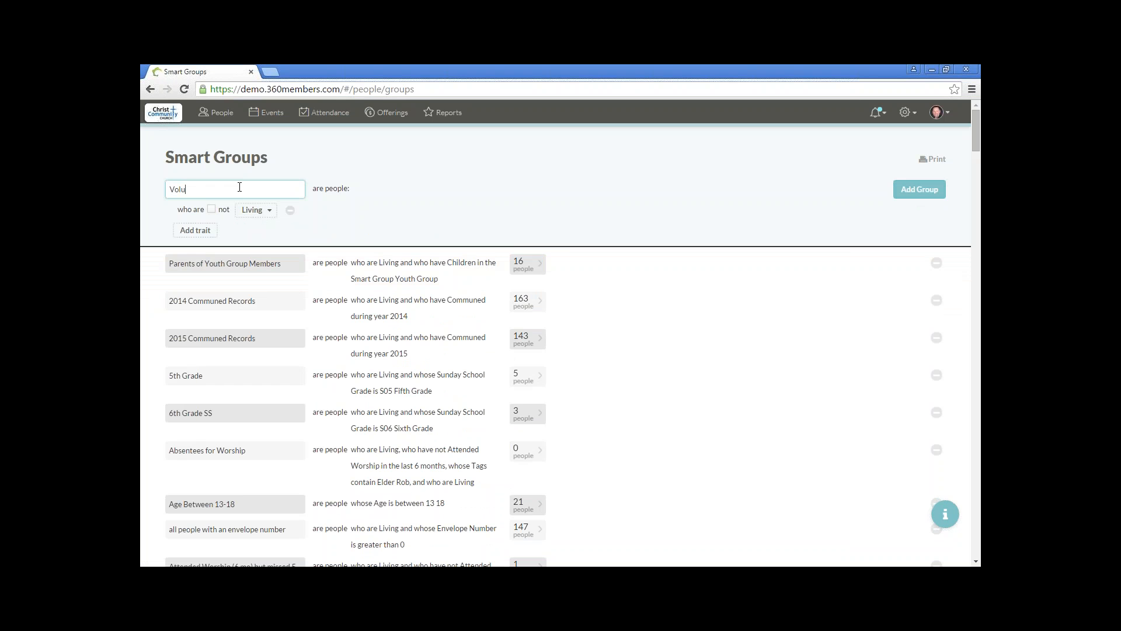
type("nteers who speak Spanish")
Step: Add a trait to the new smart group for people whose Tags contain Spanish
left_click(202, 231)
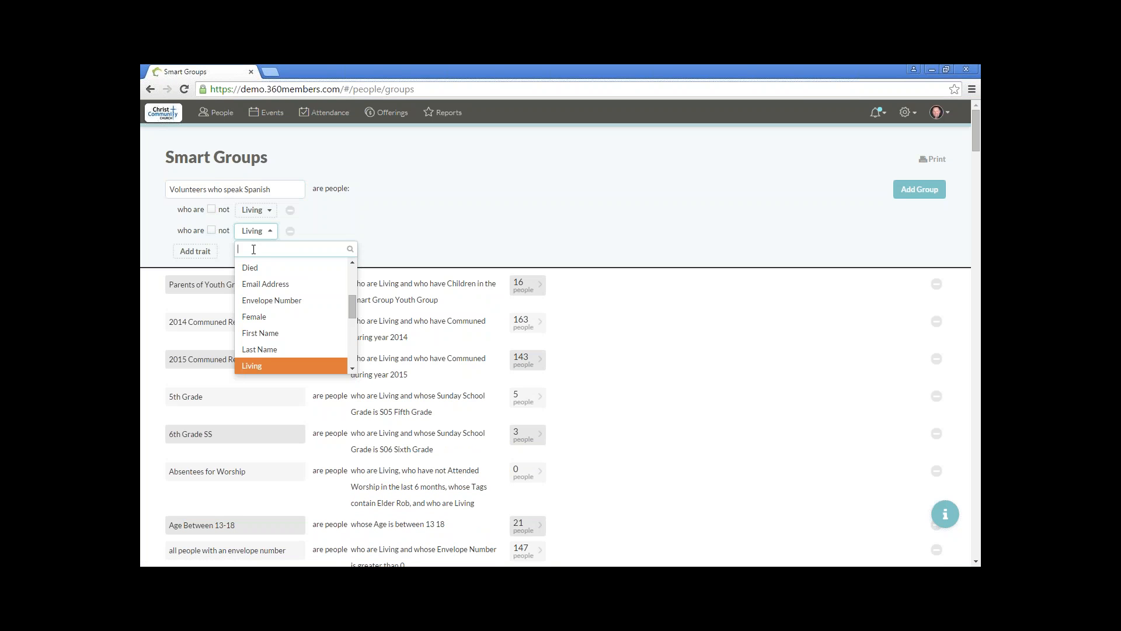
type("tag")
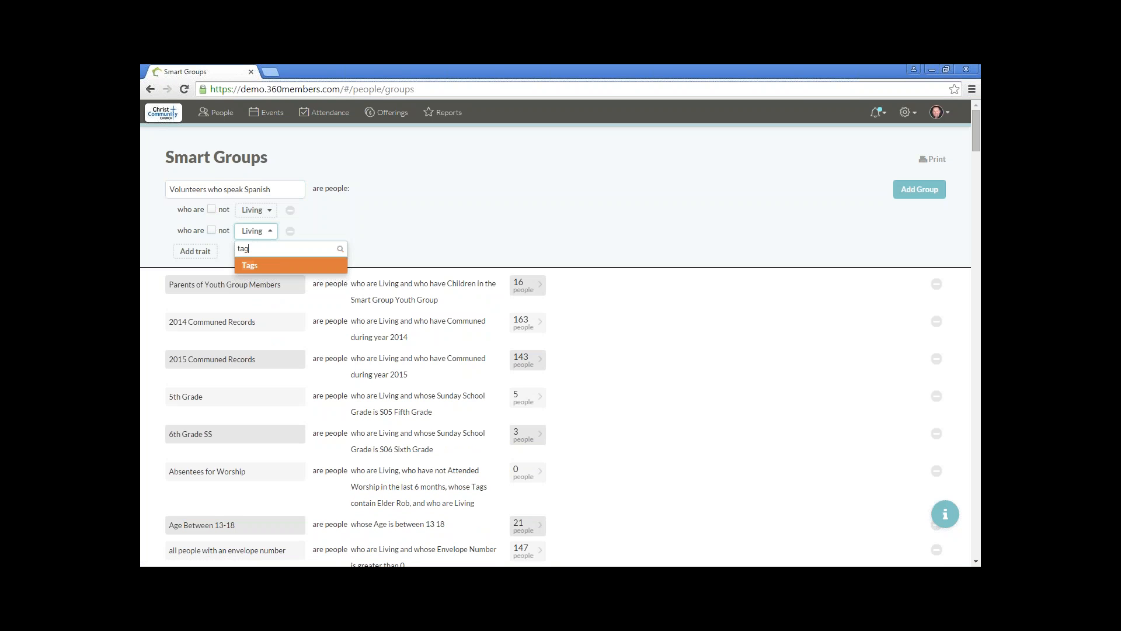
left_click(248, 266)
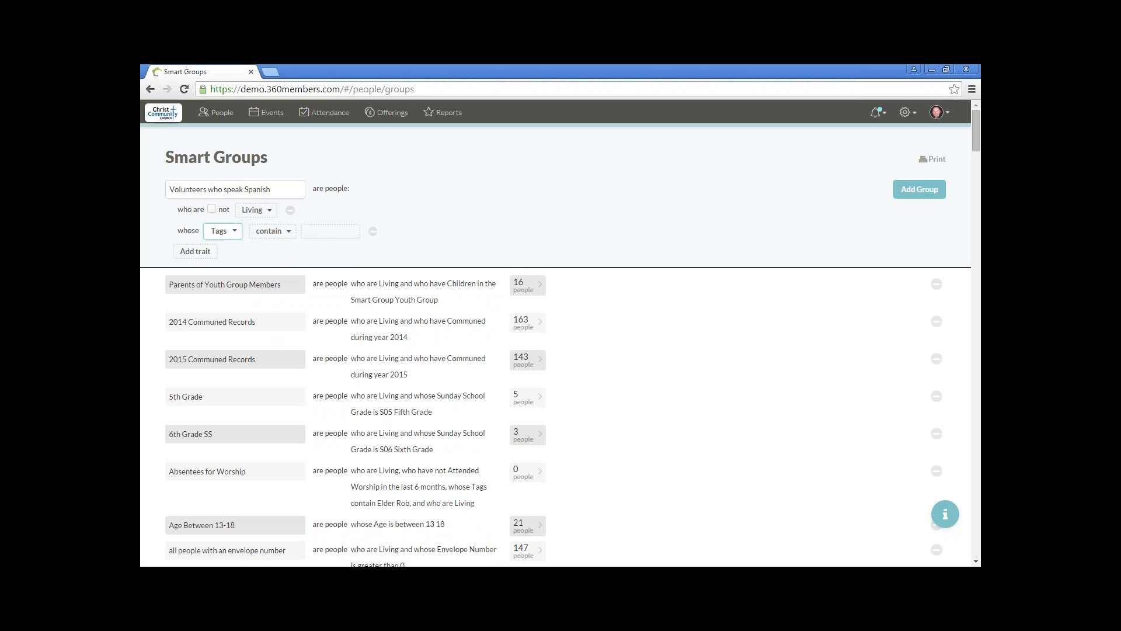
left_click(327, 233)
type("span")
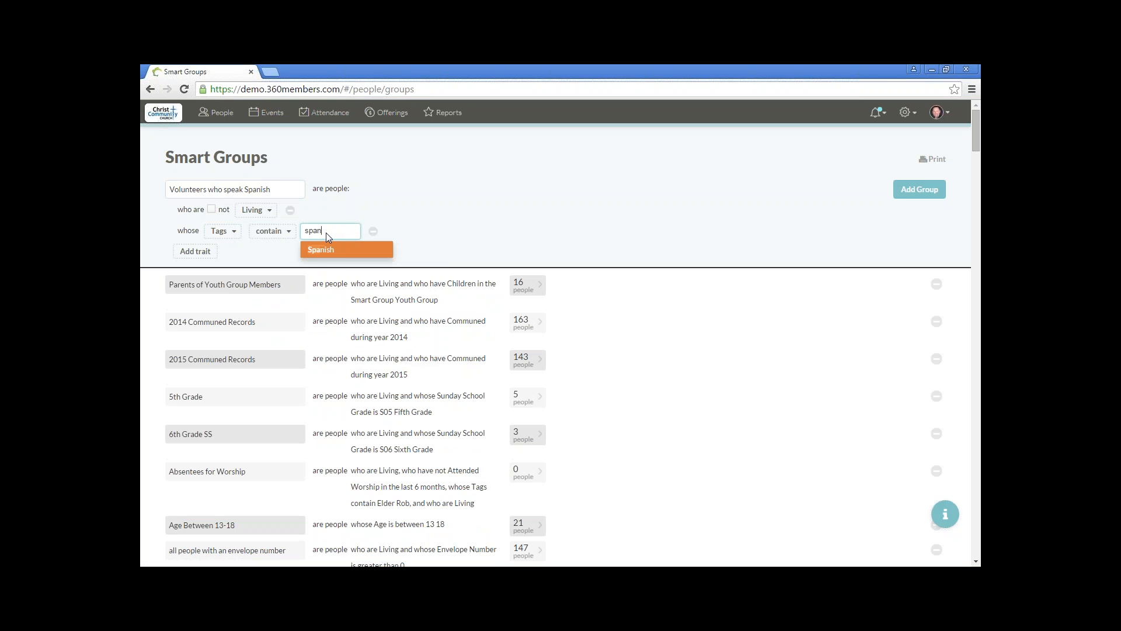
left_click(334, 250)
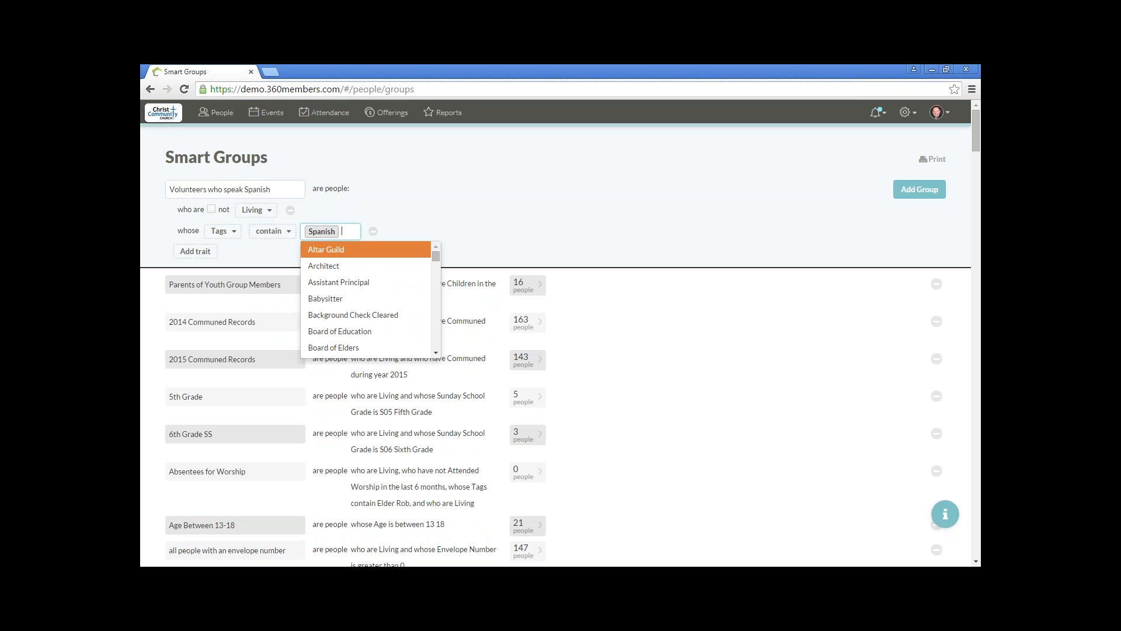
left_click(423, 221)
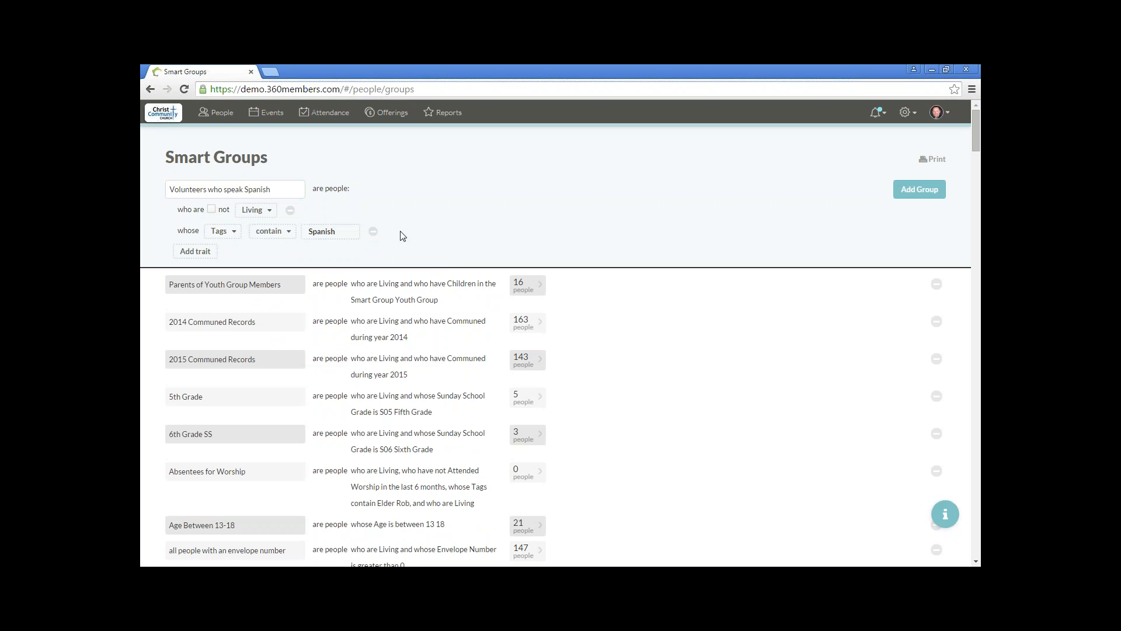
Step: Add a third trait for people whose Age is greater than 18 and add the group to the collection
left_click(195, 252)
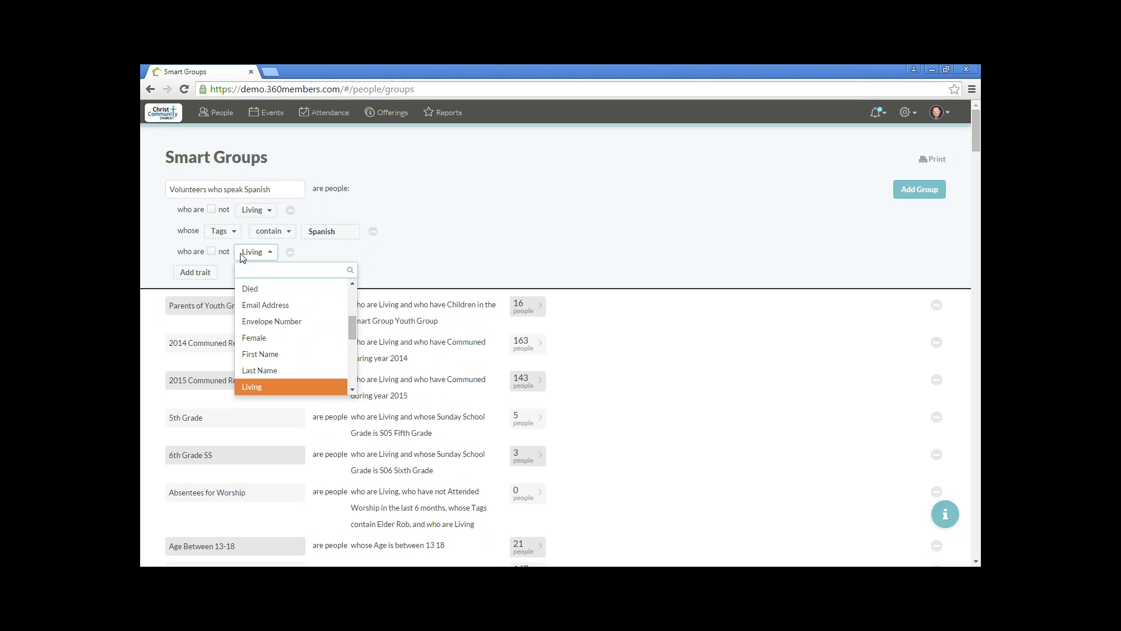
type("age")
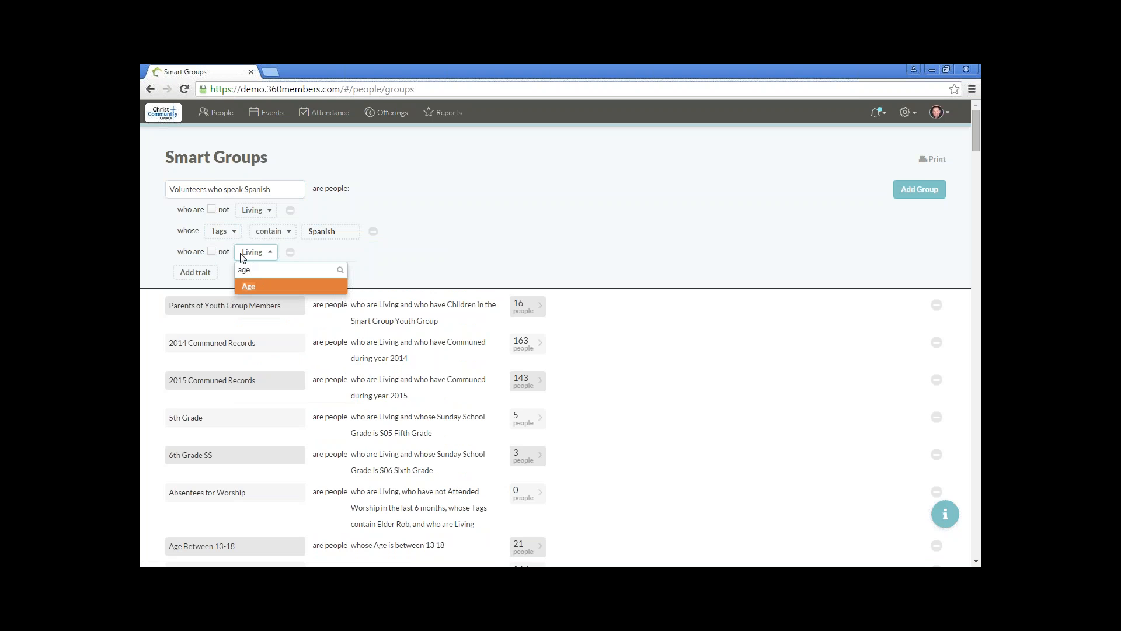
left_click(248, 286)
left_click(291, 252)
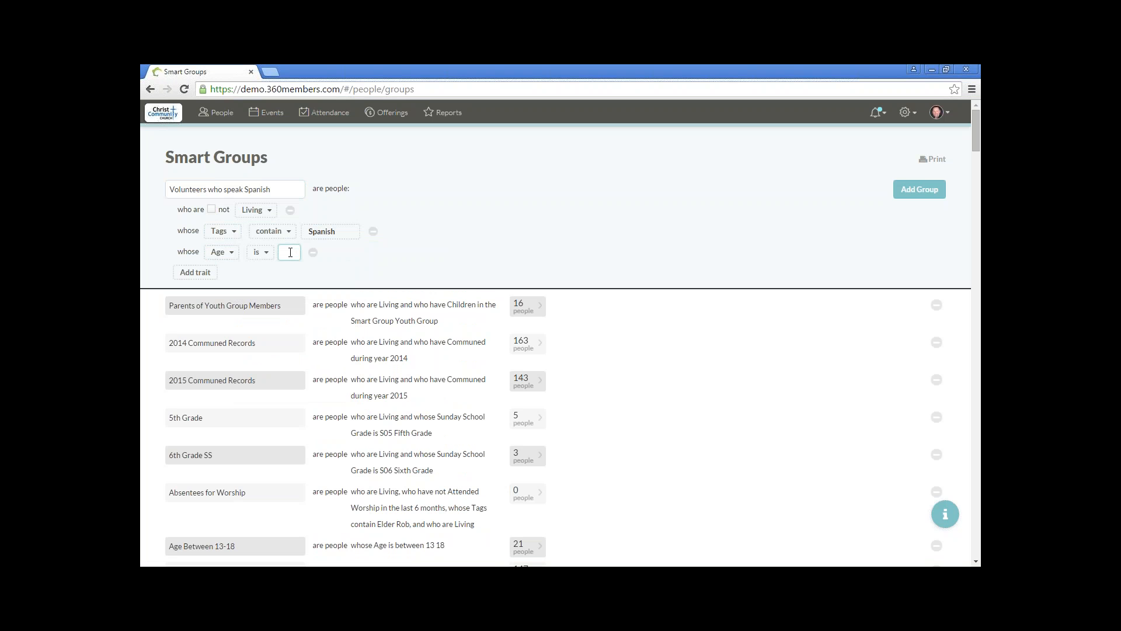
left_click(260, 252)
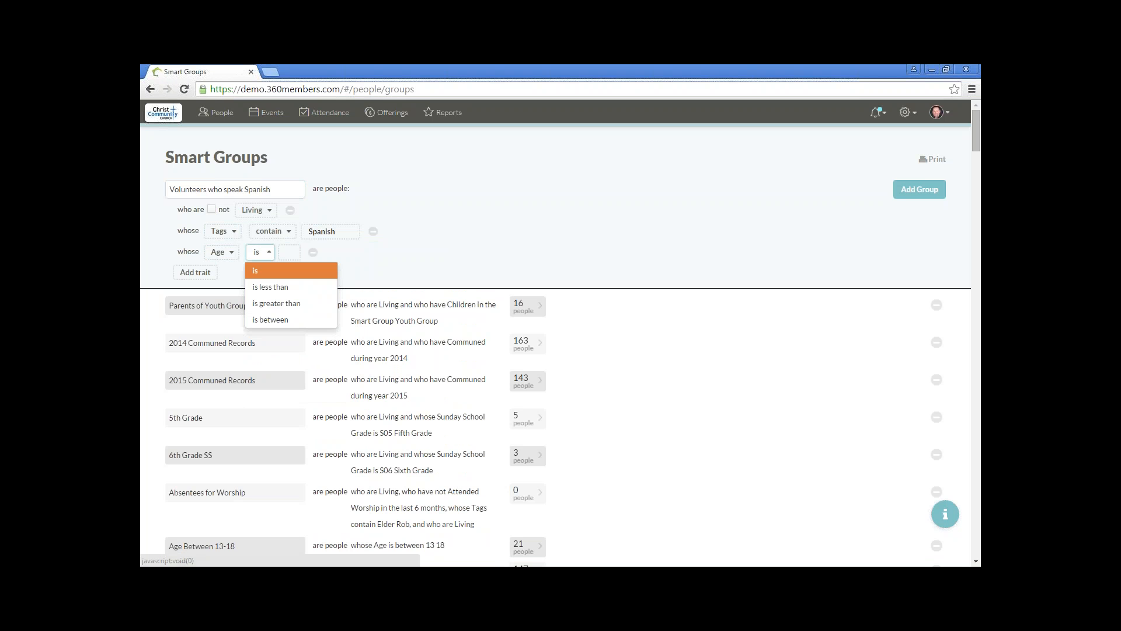
left_click(275, 300)
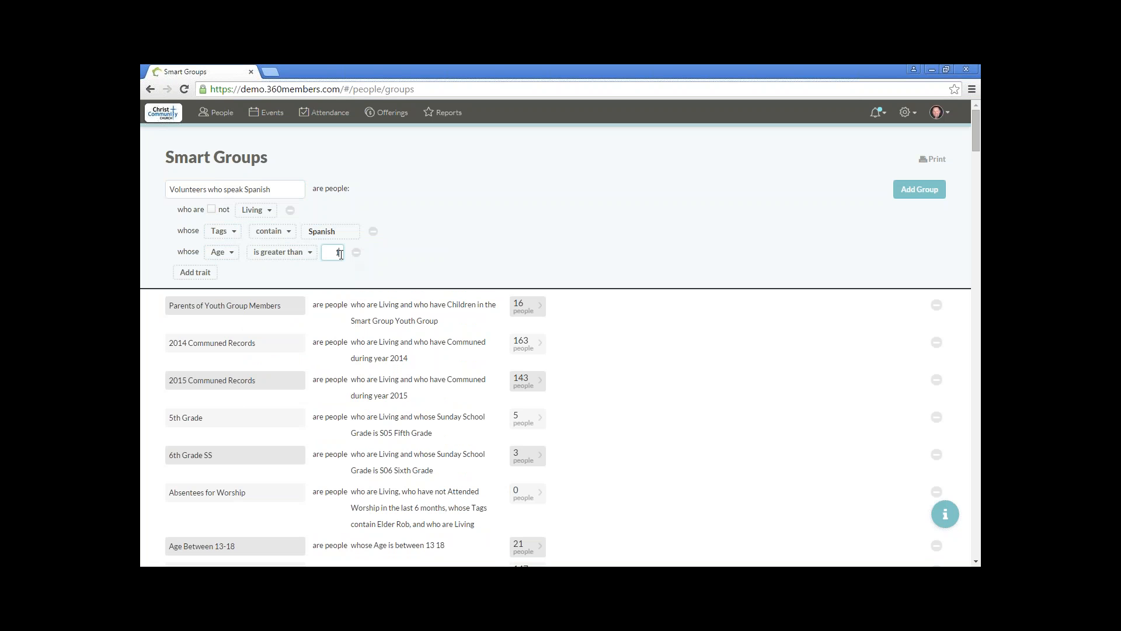
type("18")
left_click(473, 252)
left_click(920, 189)
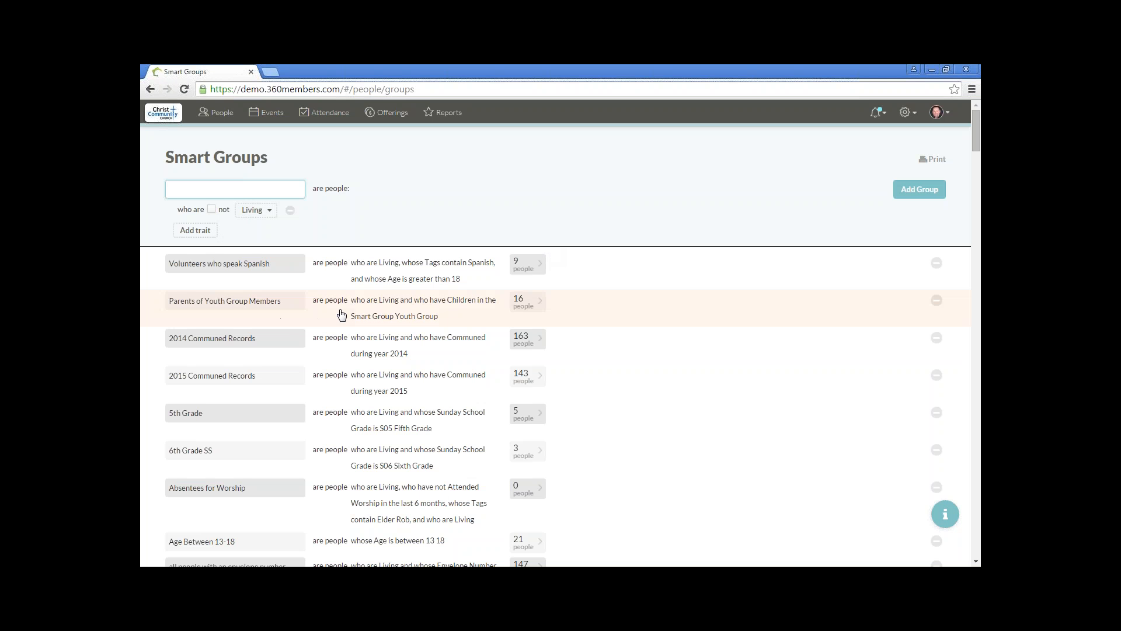
Step: Open the people list of the Parents of Youth Group Members group and replace the Age column with Address
left_click(531, 308)
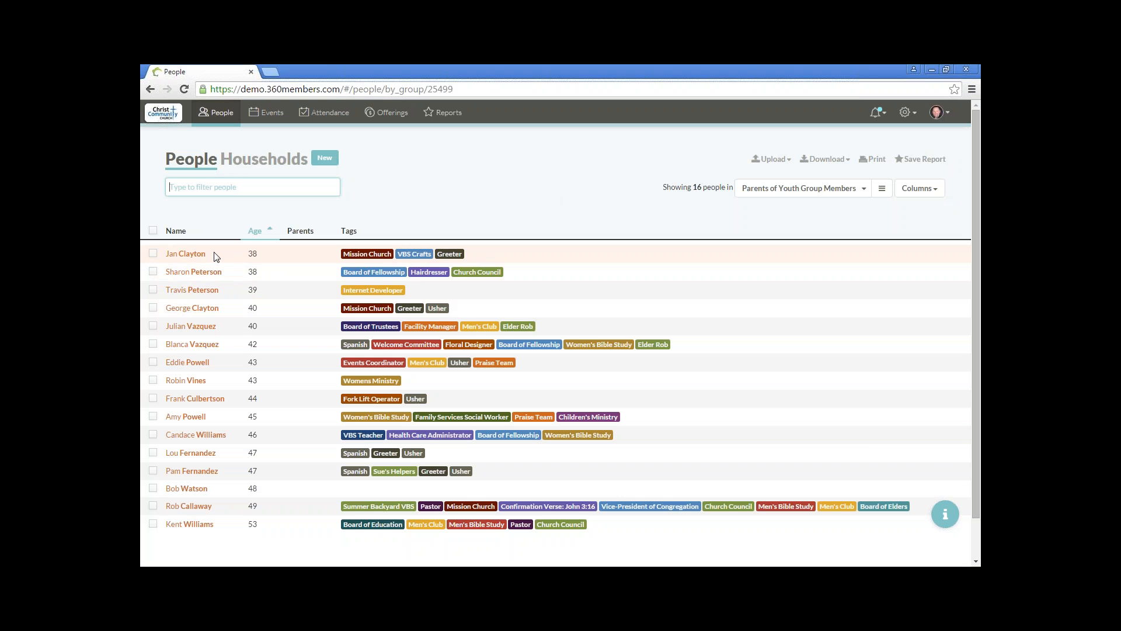
left_click(920, 188)
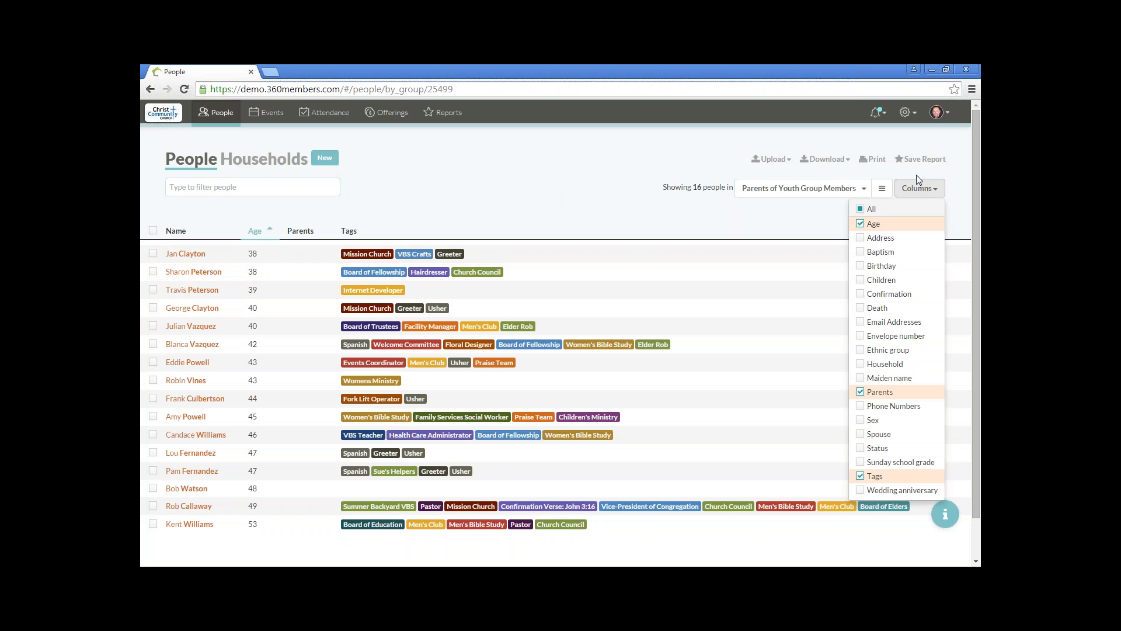
left_click(861, 225)
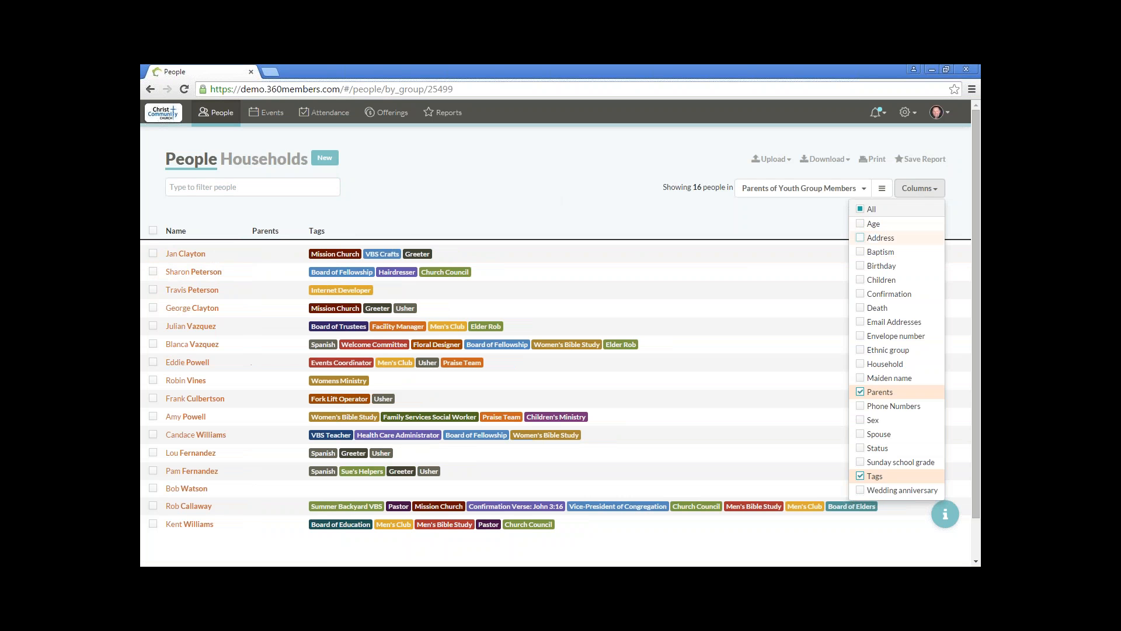
left_click(861, 239)
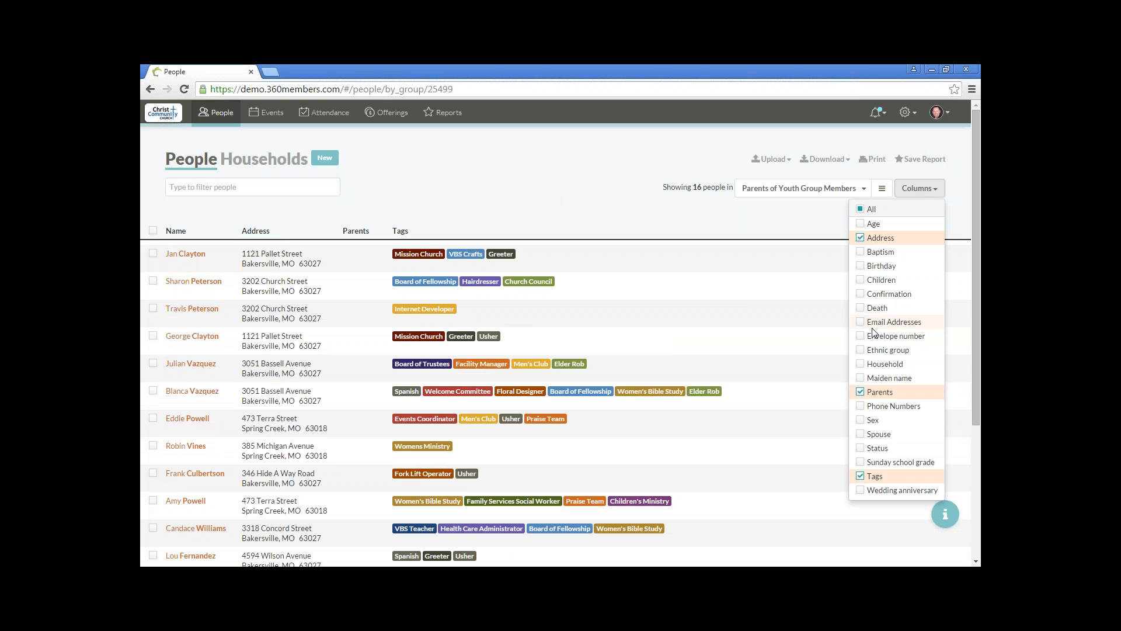
Step: Show the Children, Email Addresses and Phone Numbers columns, hide Parents, and sort the list by name
left_click(862, 281)
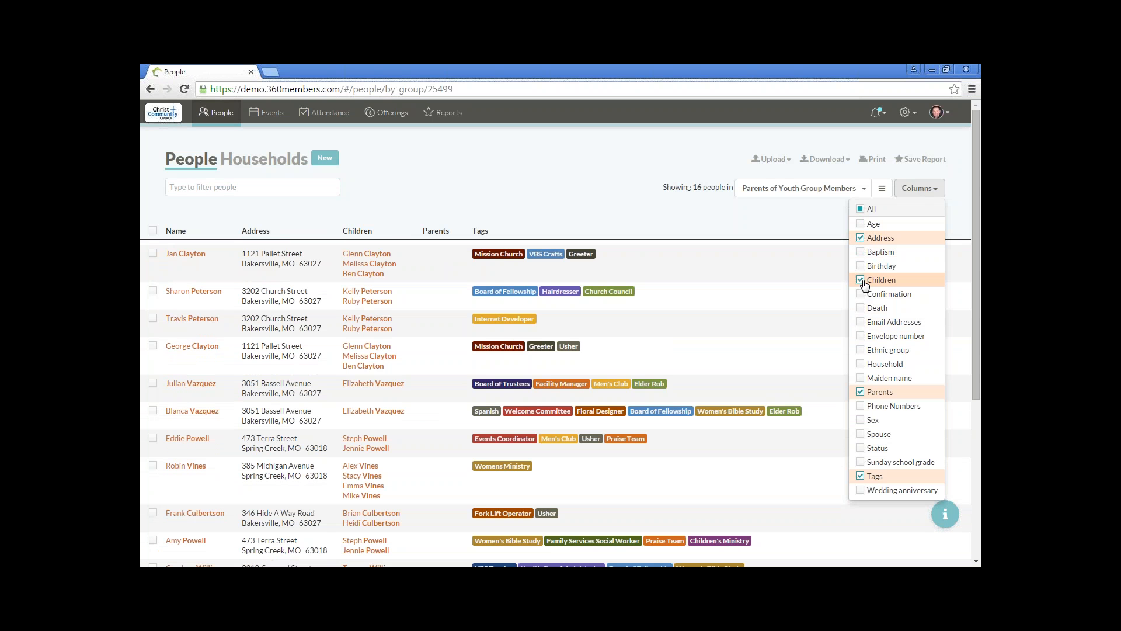
left_click(861, 323)
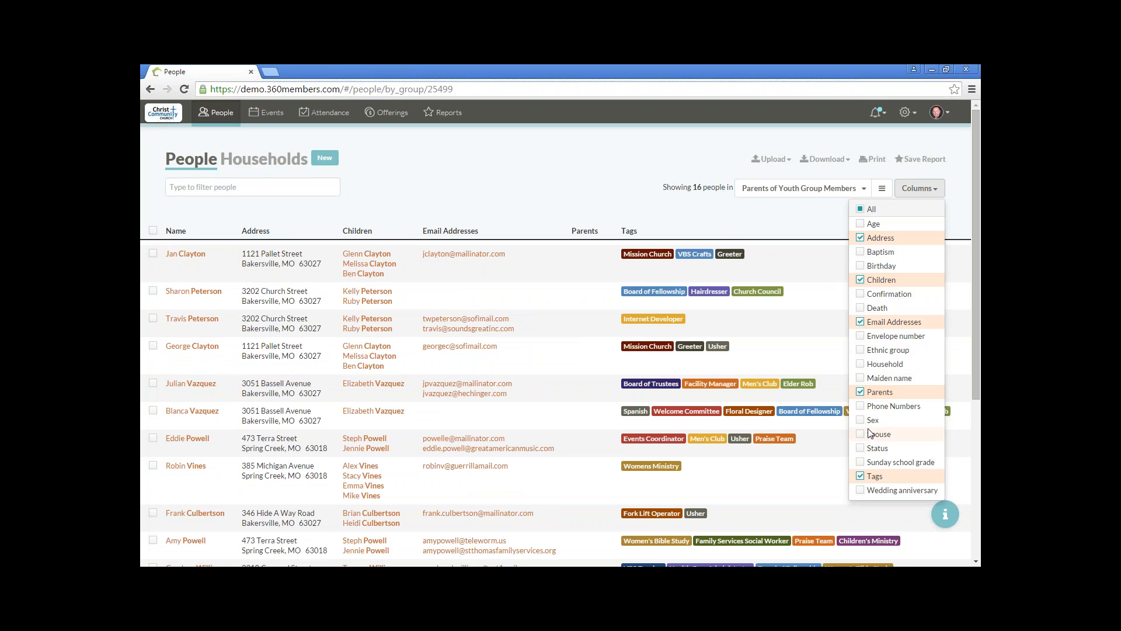
left_click(861, 406)
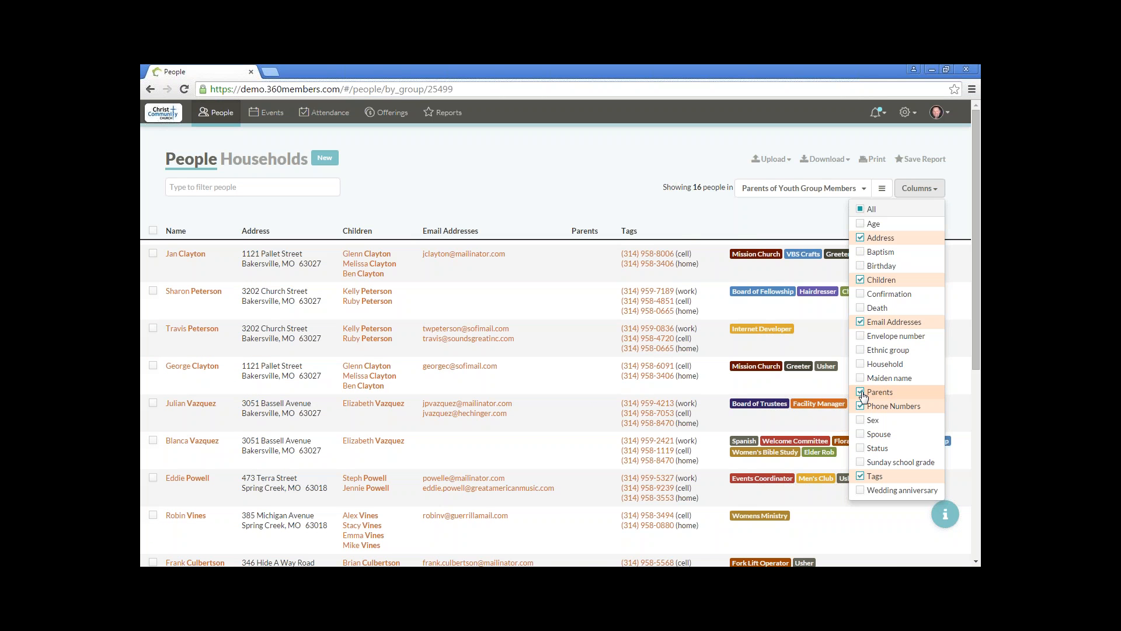
left_click(862, 393)
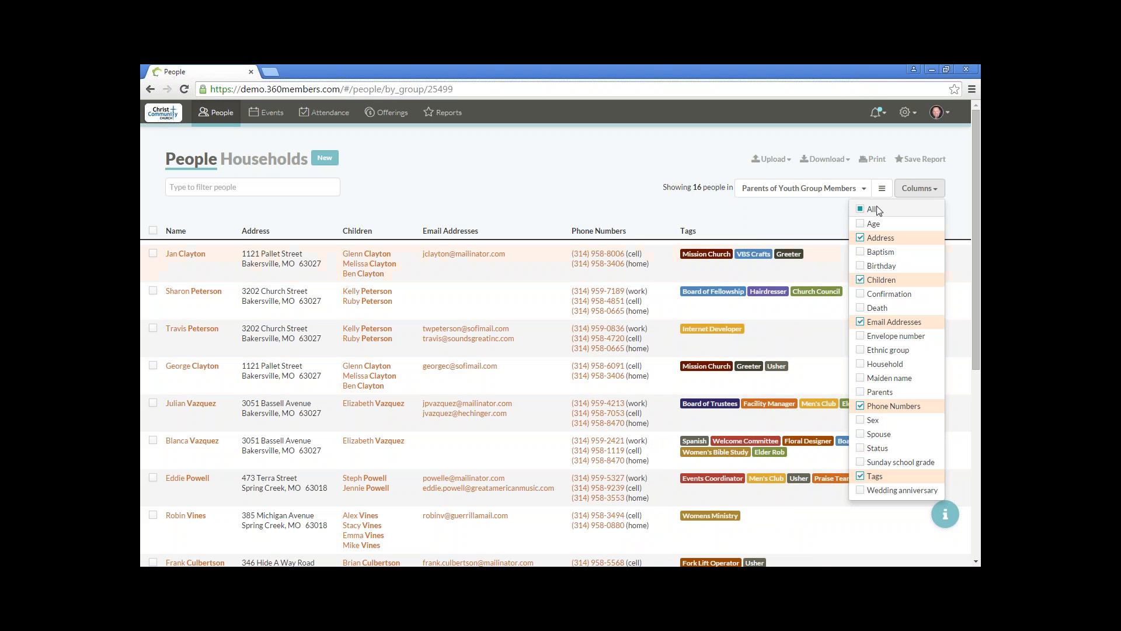
left_click(912, 190)
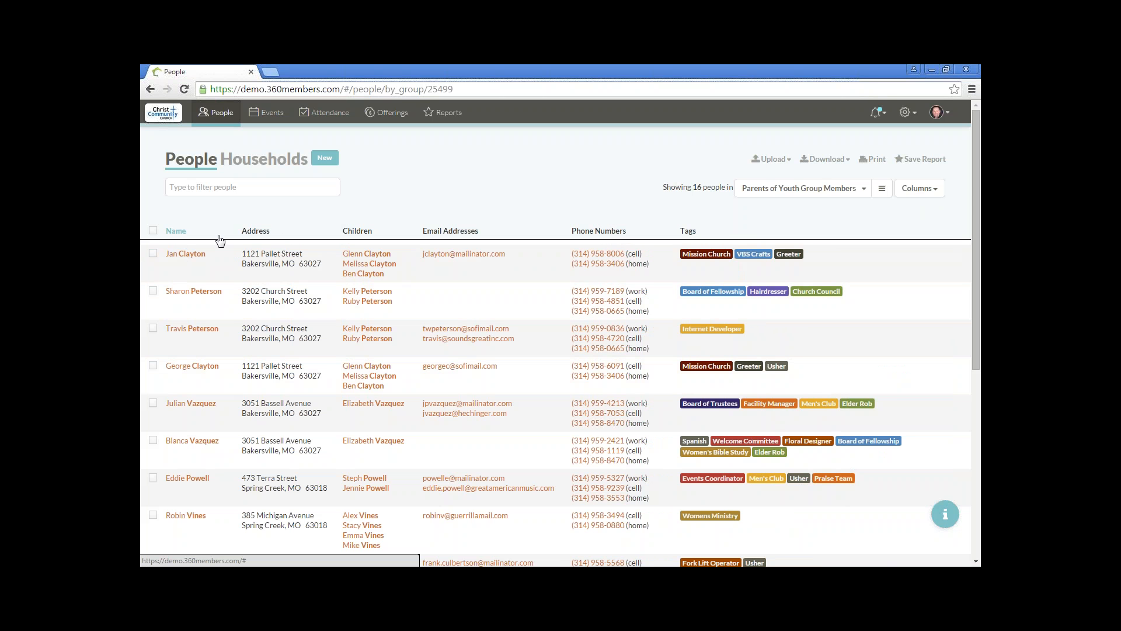
left_click(181, 233)
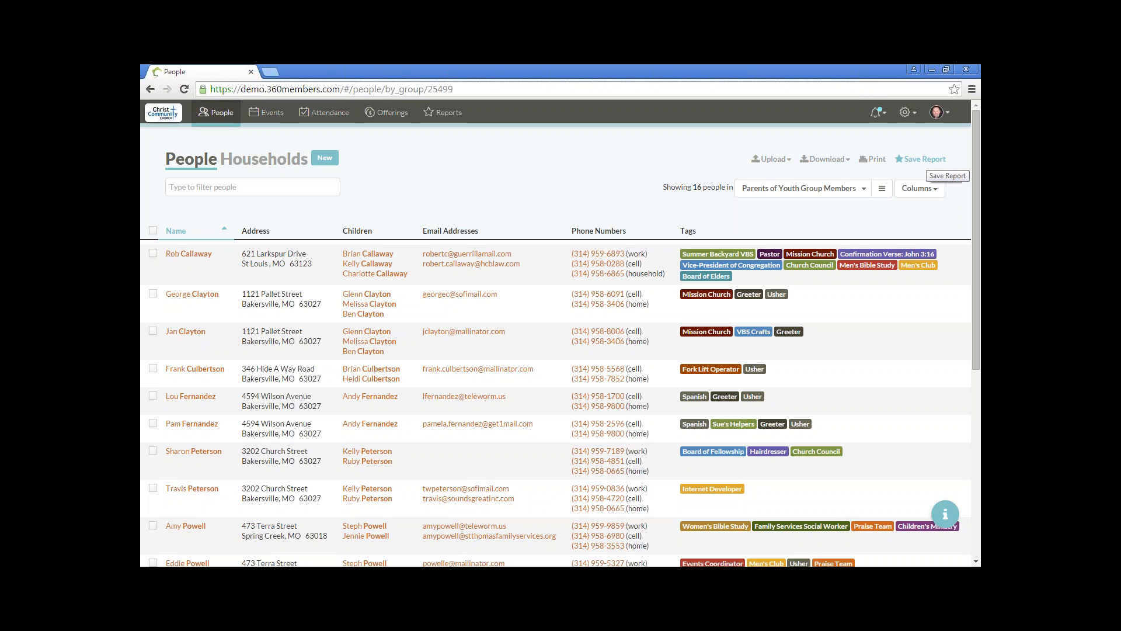
Step: Save the current people list as a report named "Parent of Youth Group Members Report"
left_click(922, 159)
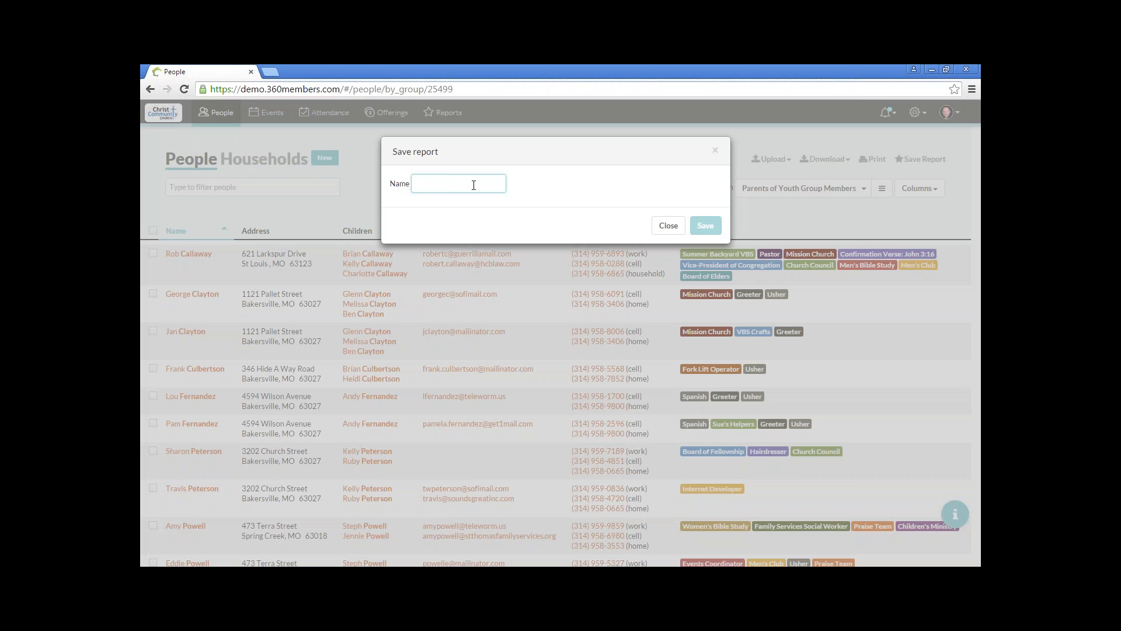
type("Parent")
key("BackSpace")
type("nt of YOuth")
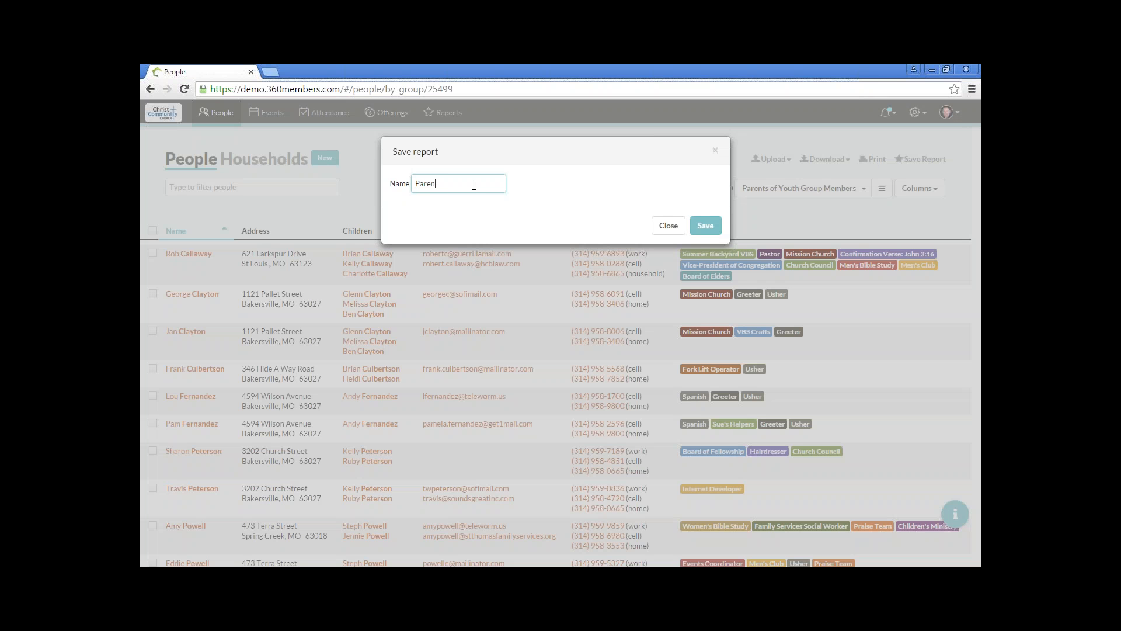
key("BackSpace")
key("BackSpace")
key("BackSpace")
key("BackSpace")
type("outh Groups")
key("BackSpace")
key("BackSpace")
type("Members REport")
left_click(706, 225)
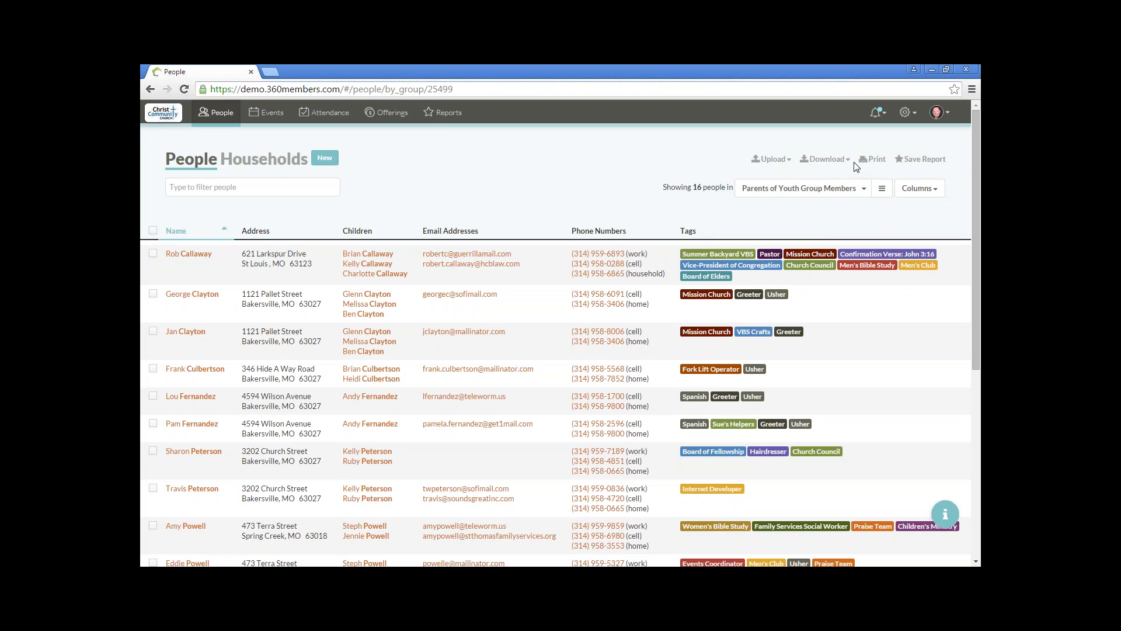
Step: Look through the reports overview and remove My New Offering Report from the starred reports
left_click(441, 116)
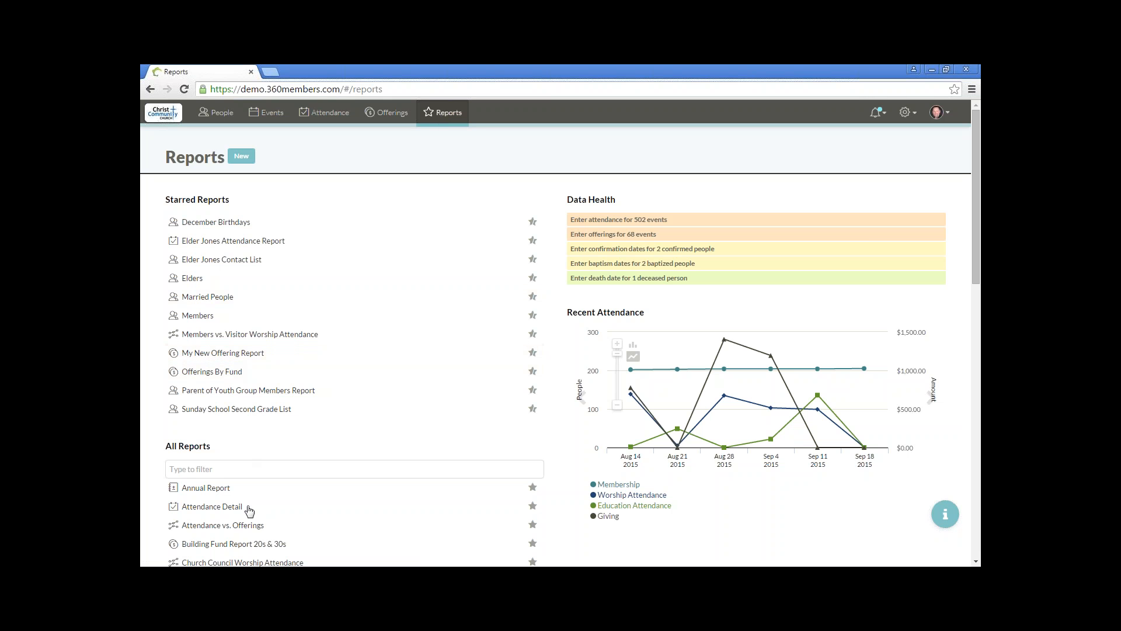
scroll(249, 511, "down", 9)
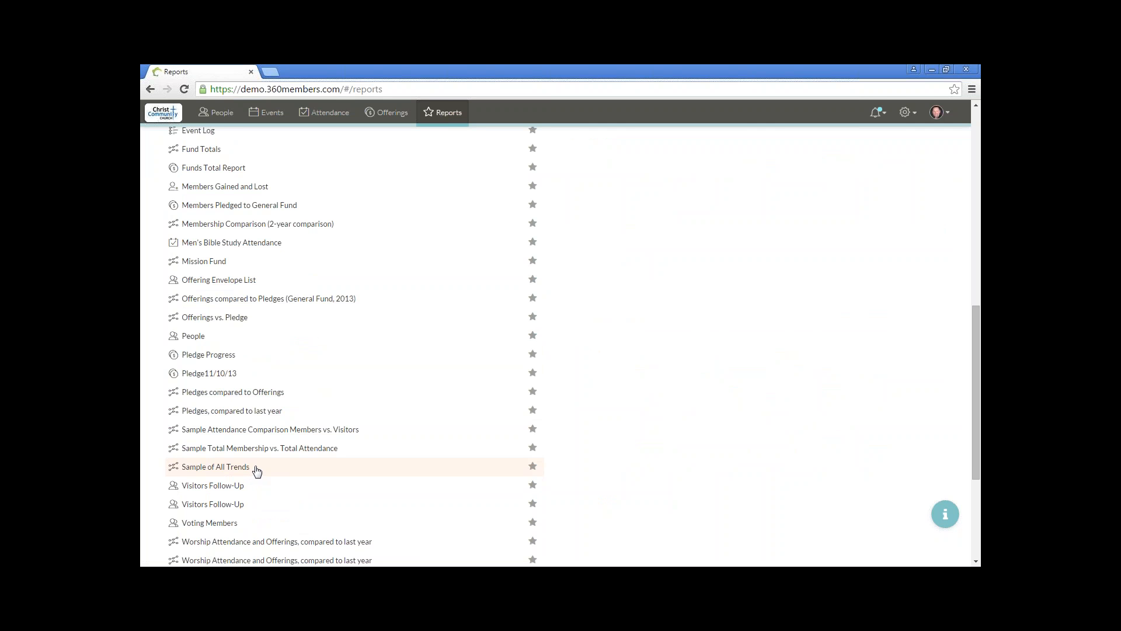
scroll(257, 471, "up", 9)
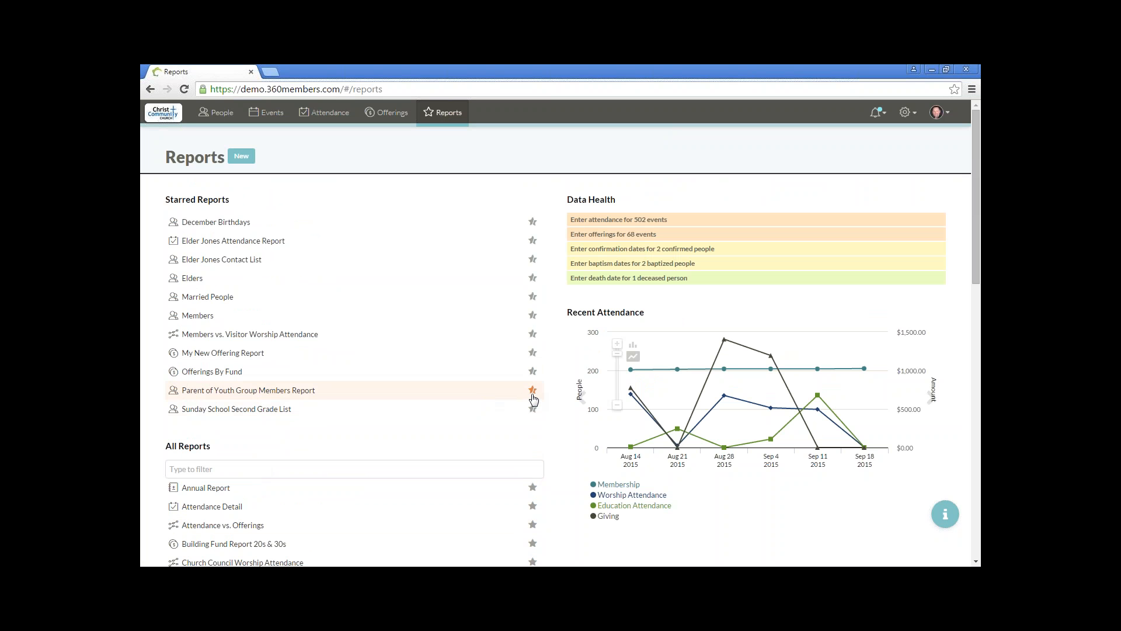
left_click(534, 353)
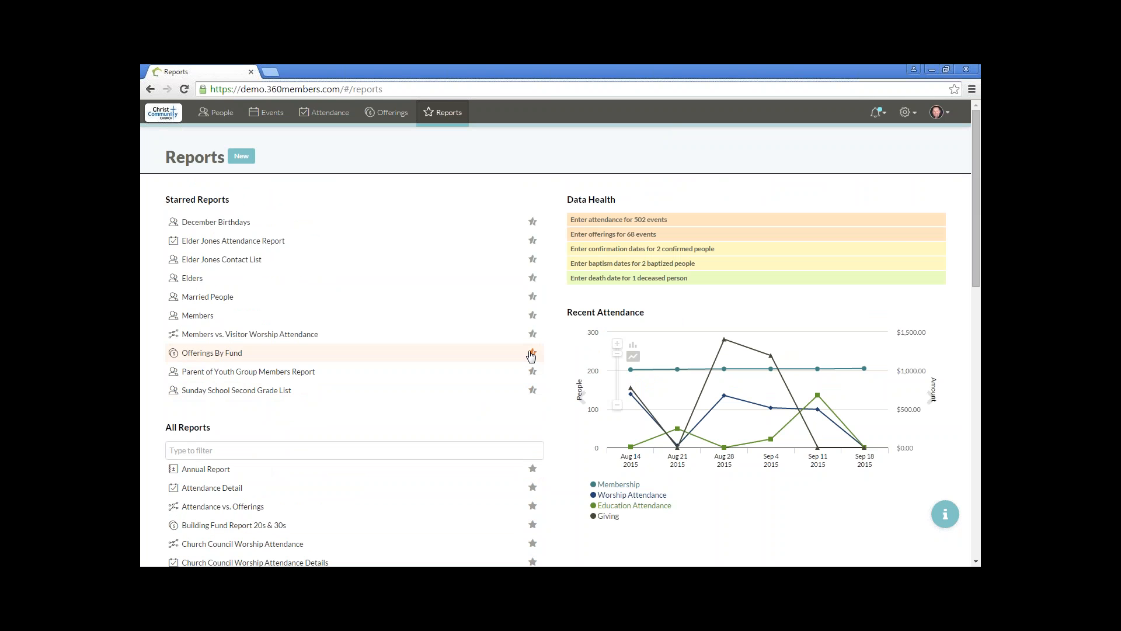
Step: Select everyone in the Parent of Youth Group Members Report and briefly view its print version
left_click(308, 373)
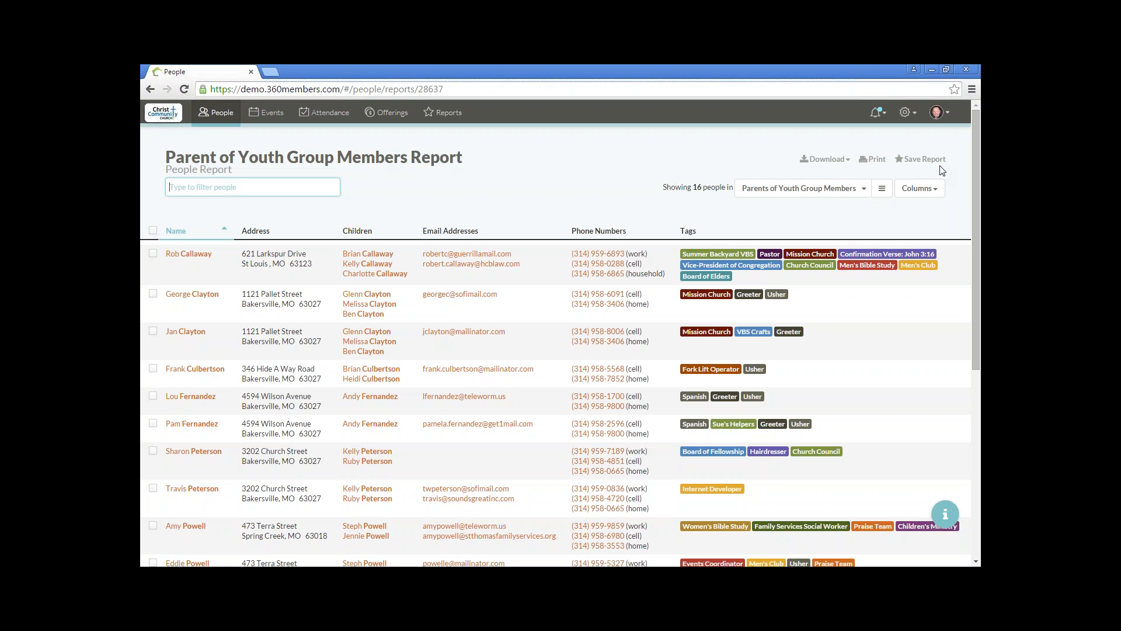
left_click(153, 230)
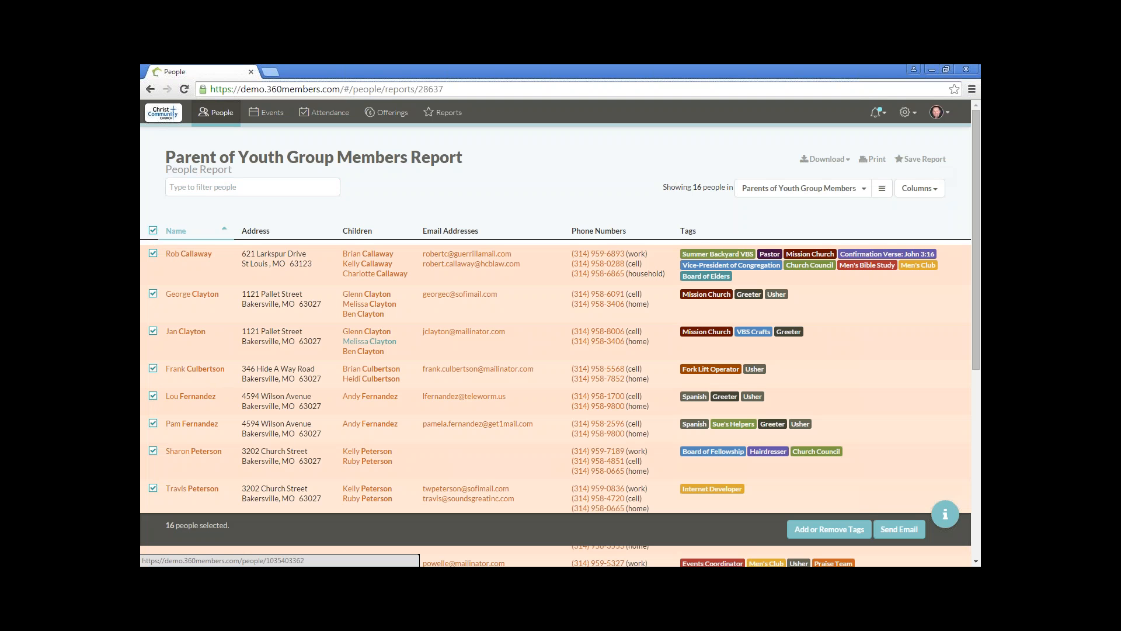
left_click(873, 159)
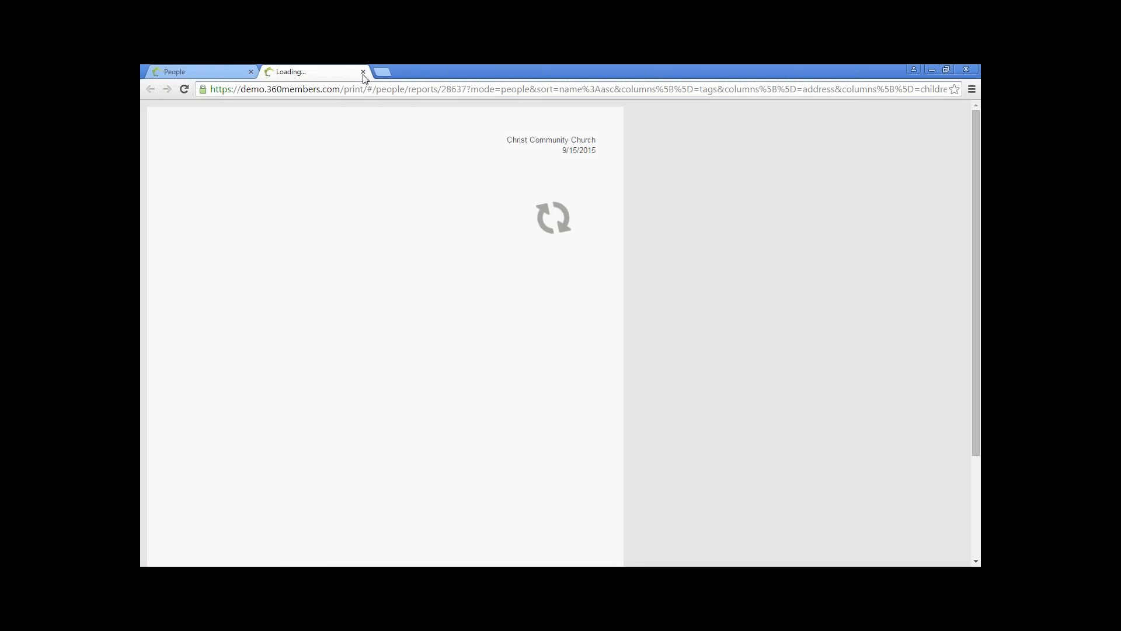
left_click(363, 72)
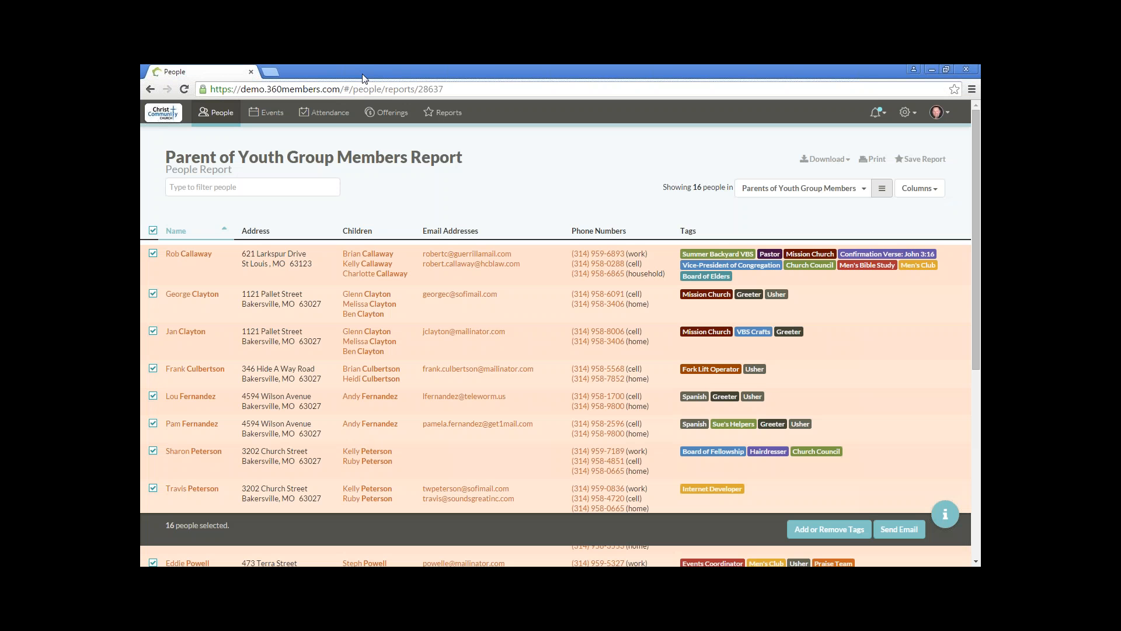
Step: Start a mailing labels download for the selected people using the Avery 5162 template
left_click(823, 163)
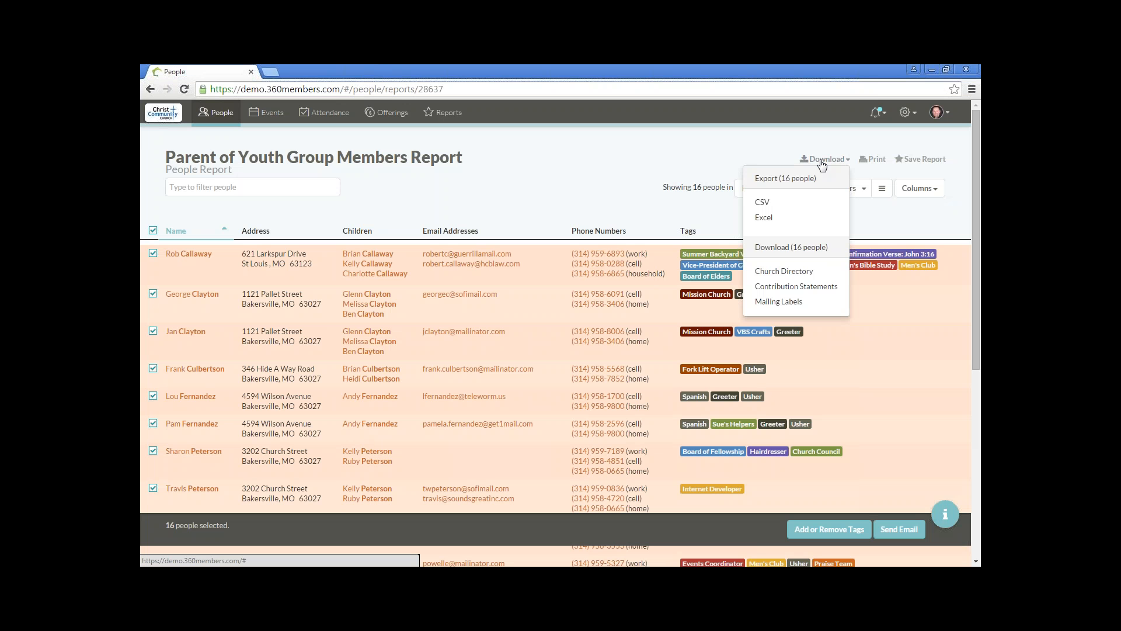
left_click(804, 304)
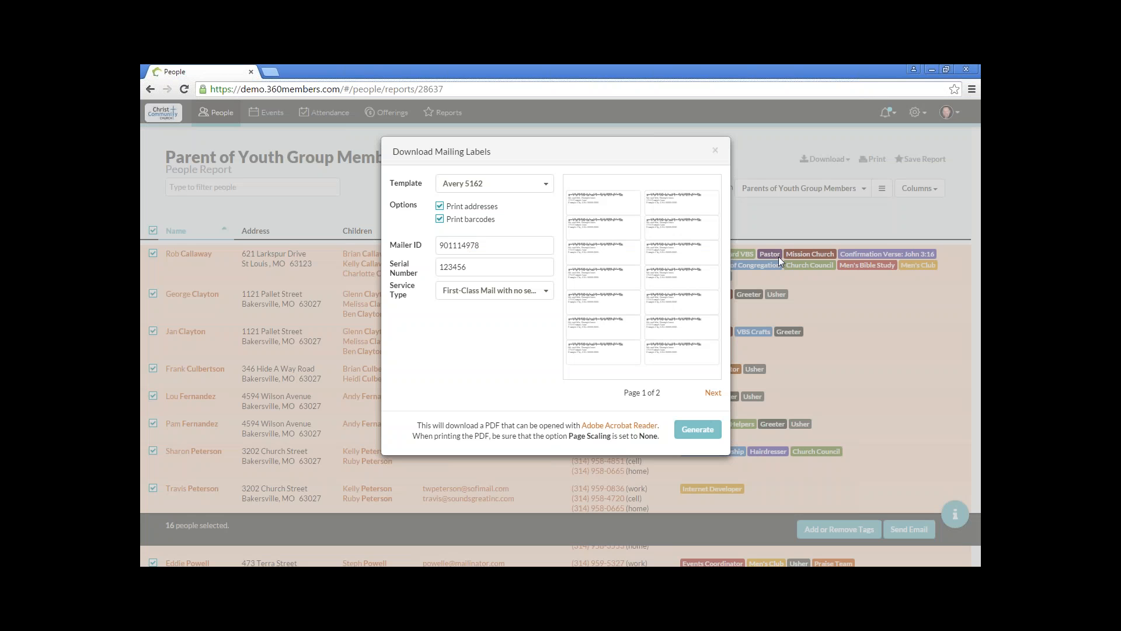
left_click(516, 183)
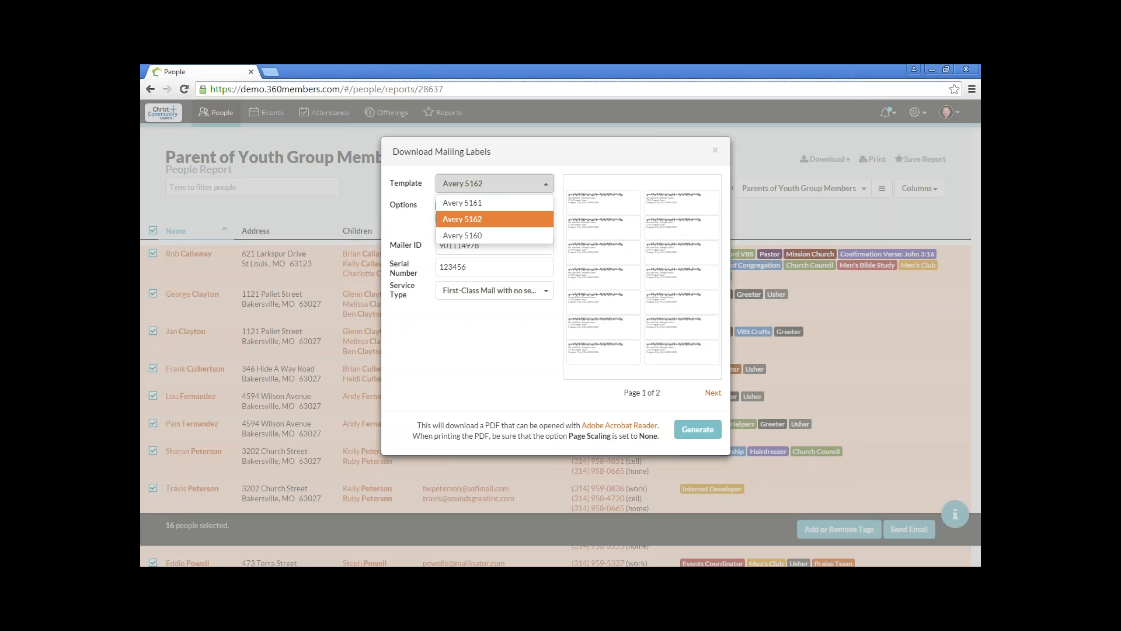
left_click(512, 219)
Step: Try the Avery 5161 and Avery 5160 label templates, and return to Avery 5162
left_click(508, 185)
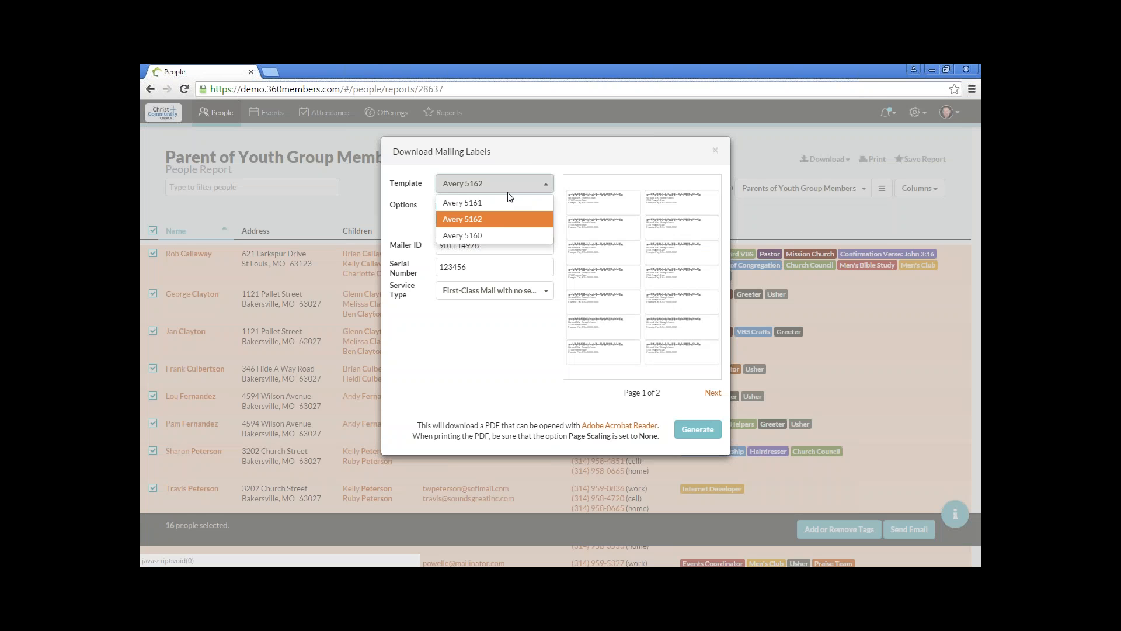
left_click(504, 203)
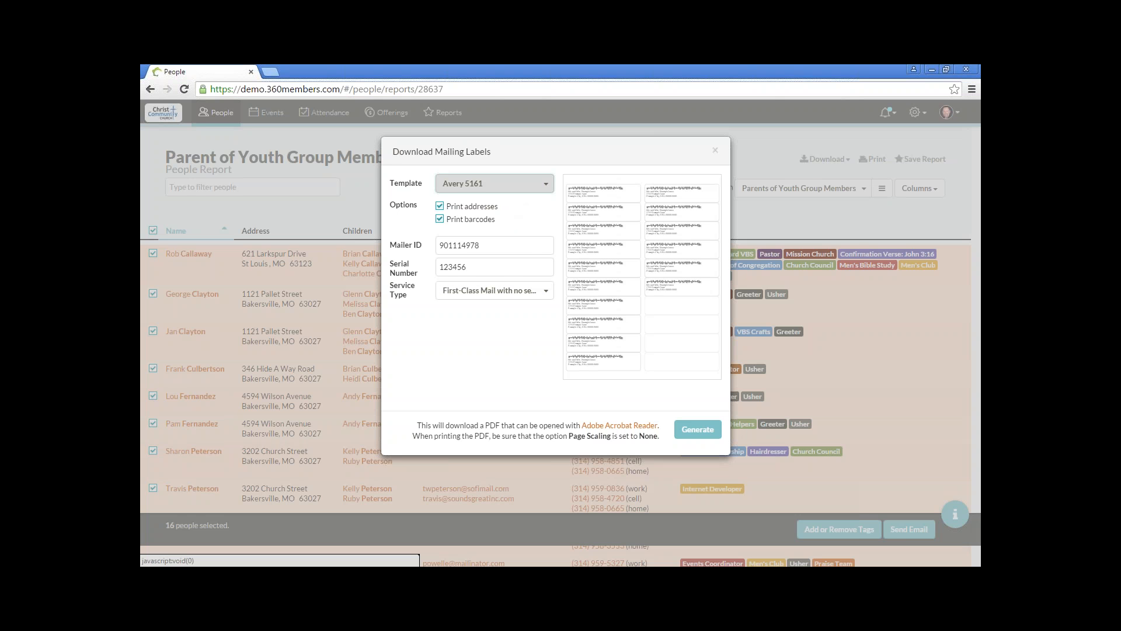
left_click(545, 185)
left_click(528, 239)
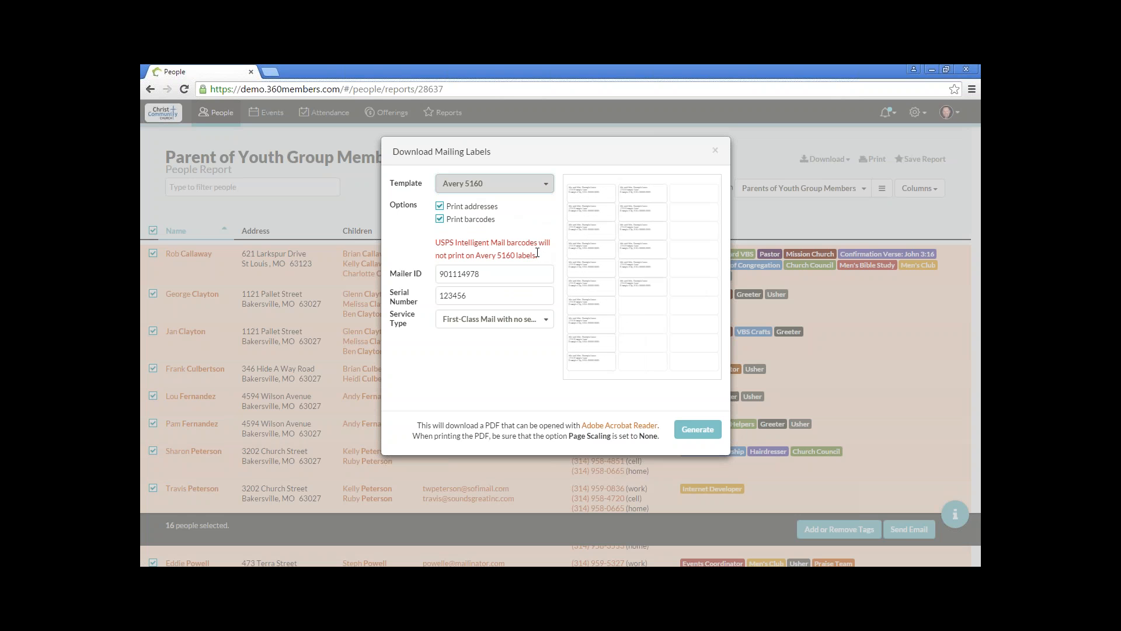
left_click(521, 184)
left_click(517, 218)
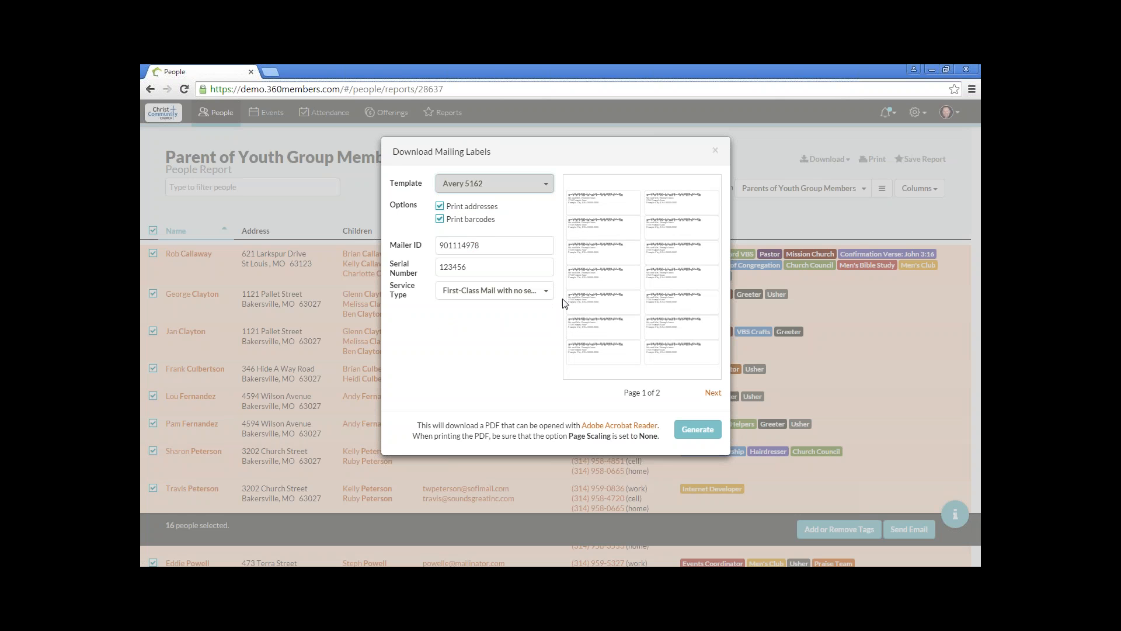
Step: Skip the first two labels in the left column of the first mailing label page
mouse_move(631, 323)
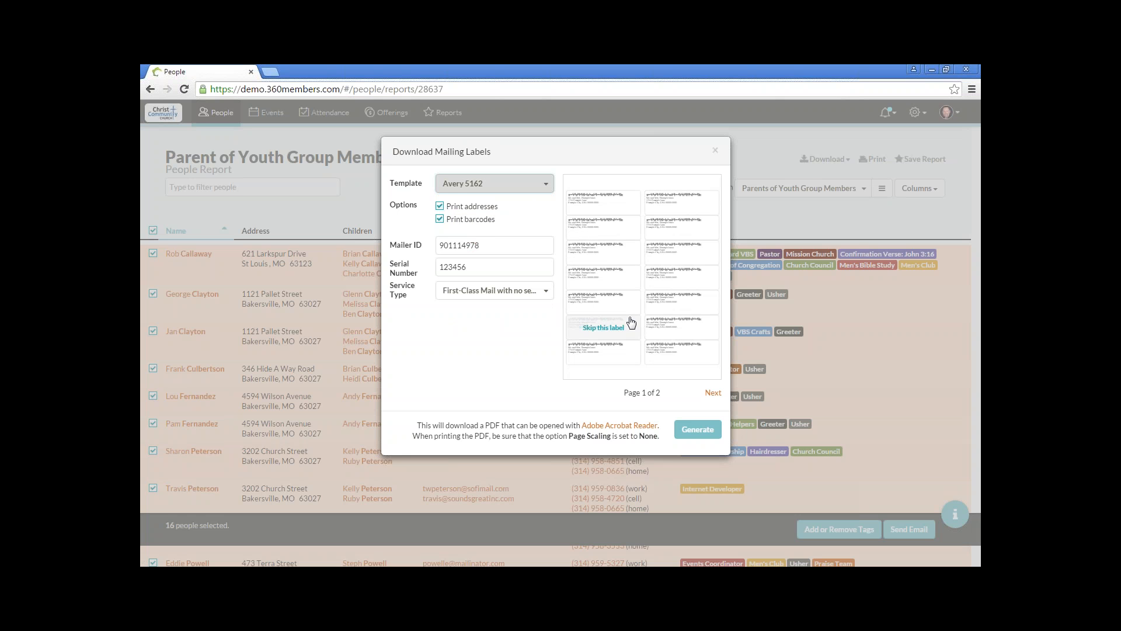
left_click(618, 208)
mouse_move(638, 363)
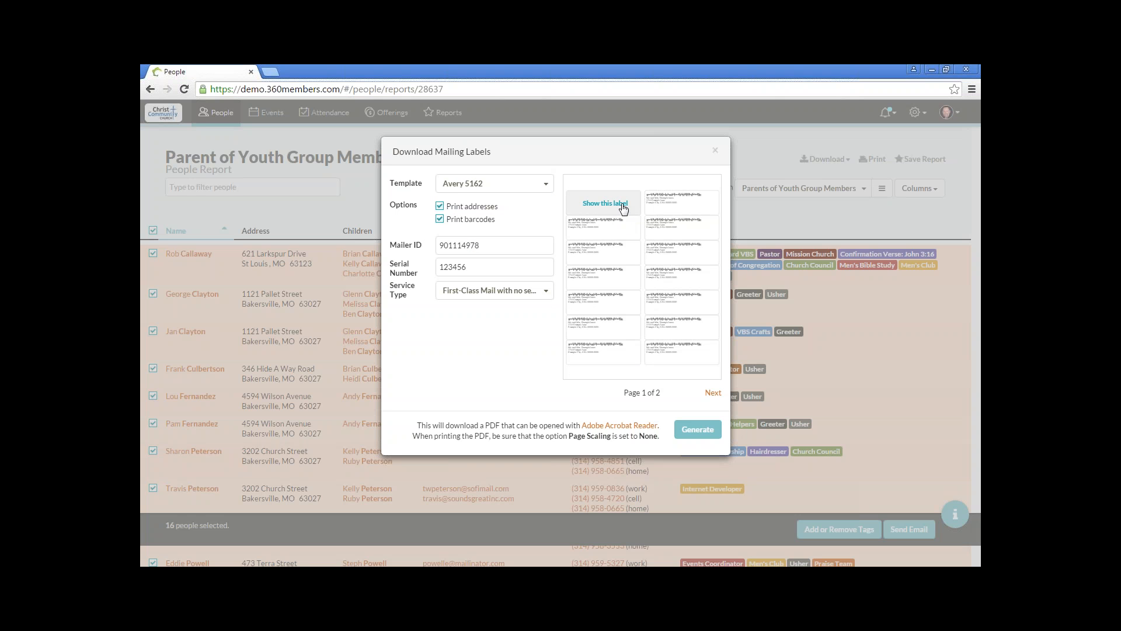
left_click(620, 227)
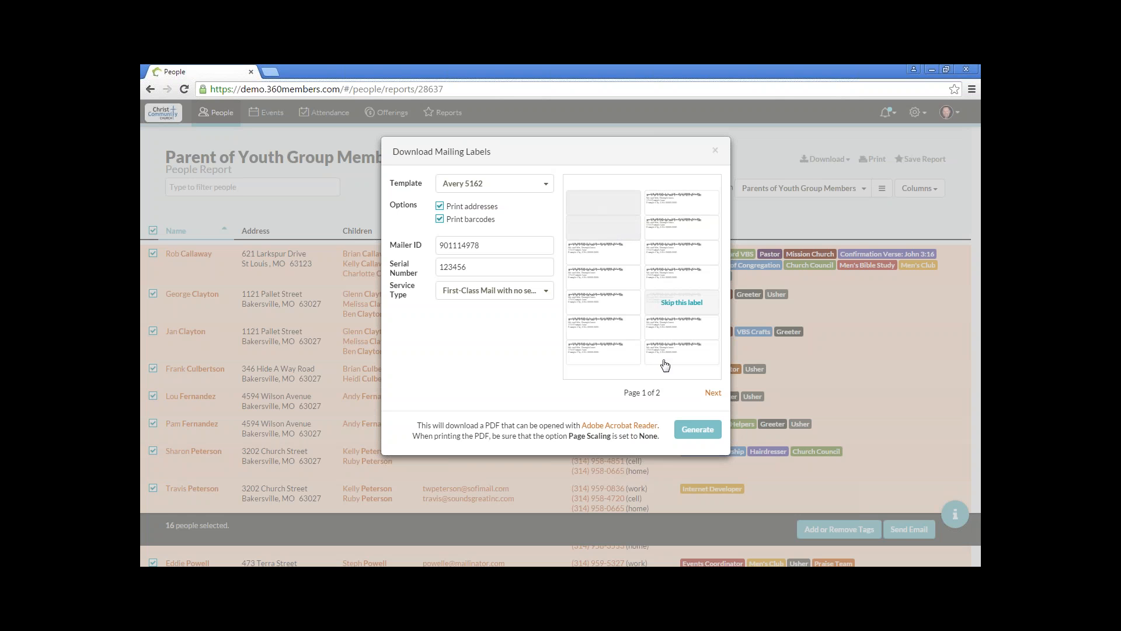
Step: Check the second label page, then generate and download the mailing labels PDF and close it after viewing
left_click(713, 394)
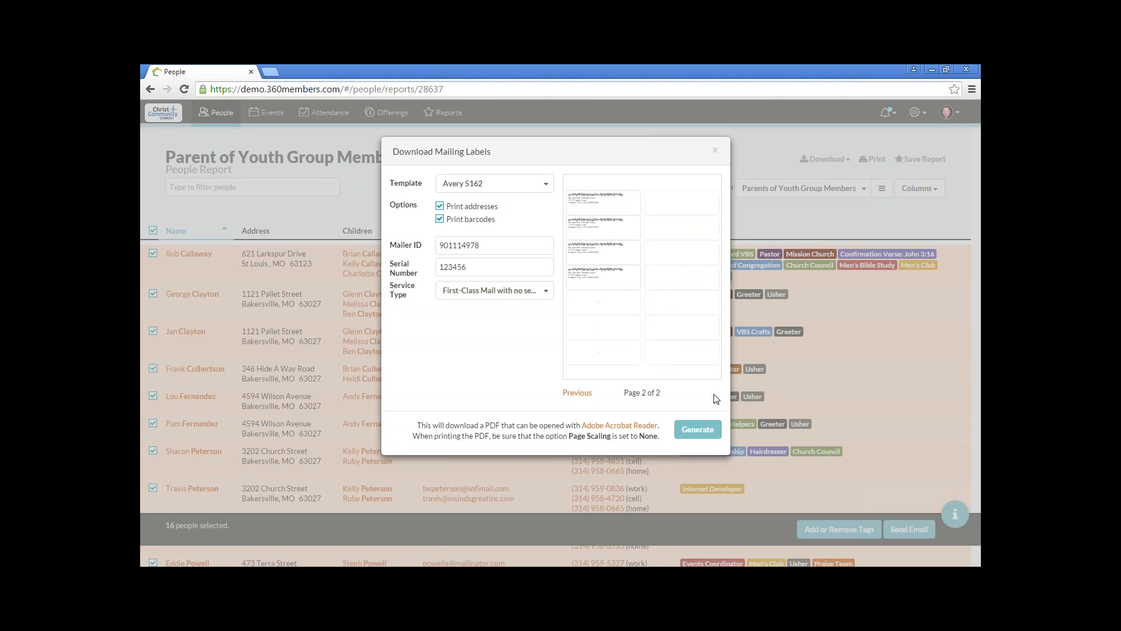
left_click(700, 431)
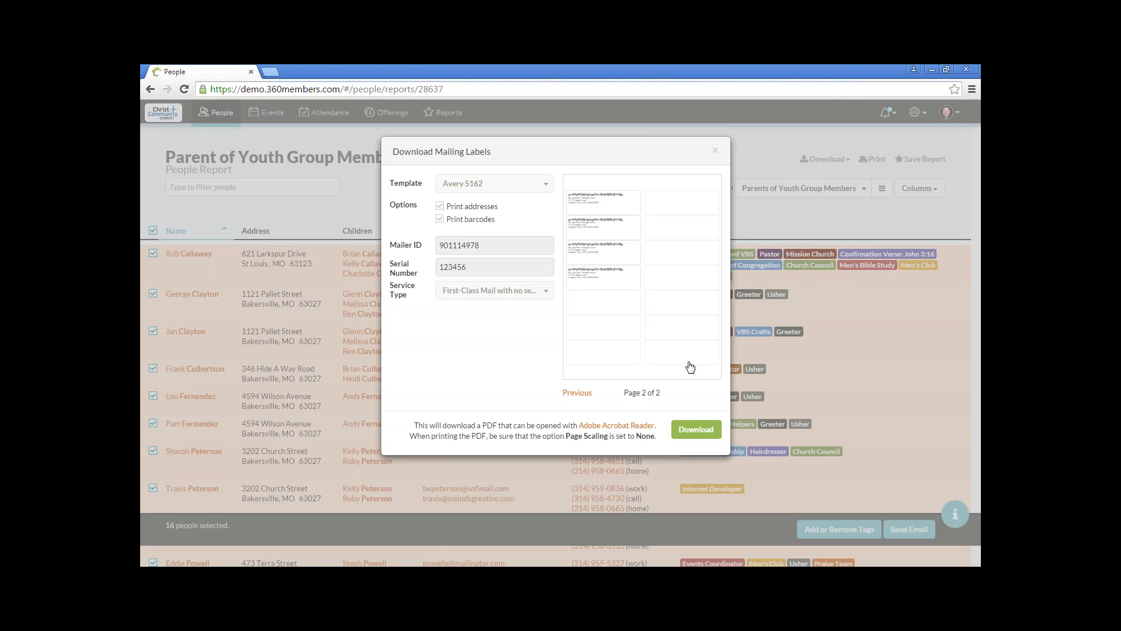
left_click(699, 432)
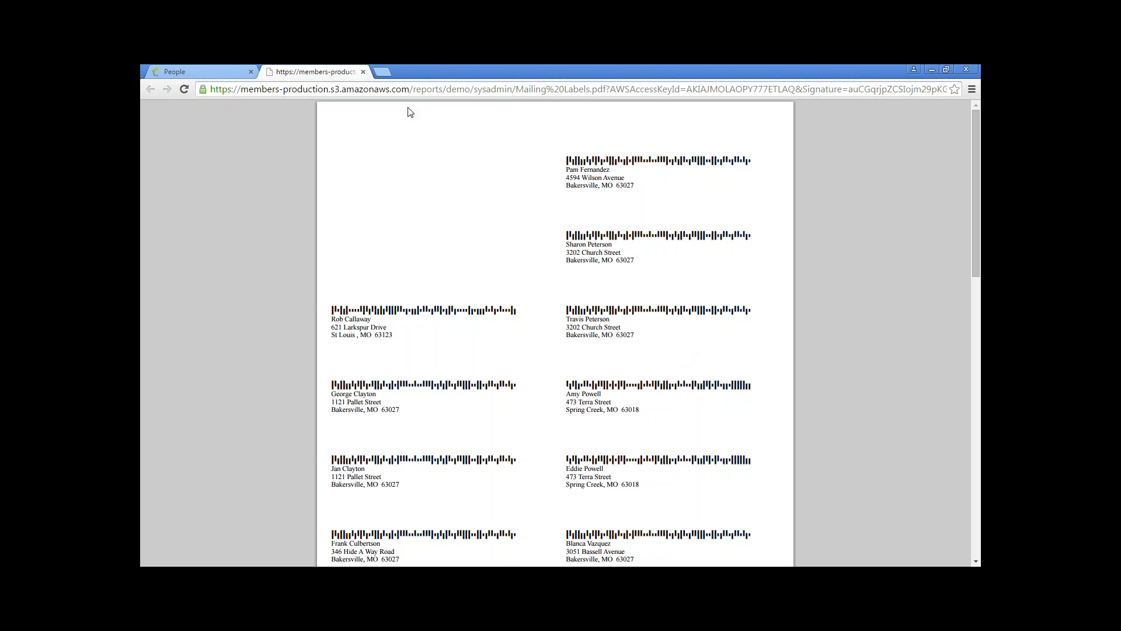
left_click(363, 71)
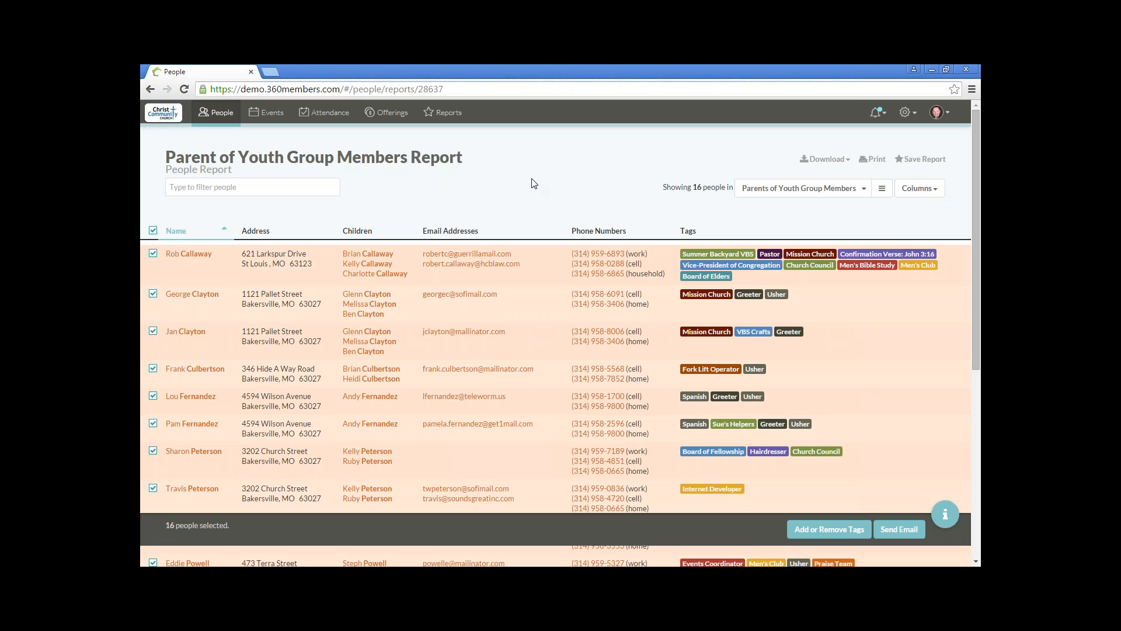
Step: Change the group shown in the report to Volunteers who speak Spanish
left_click(857, 191)
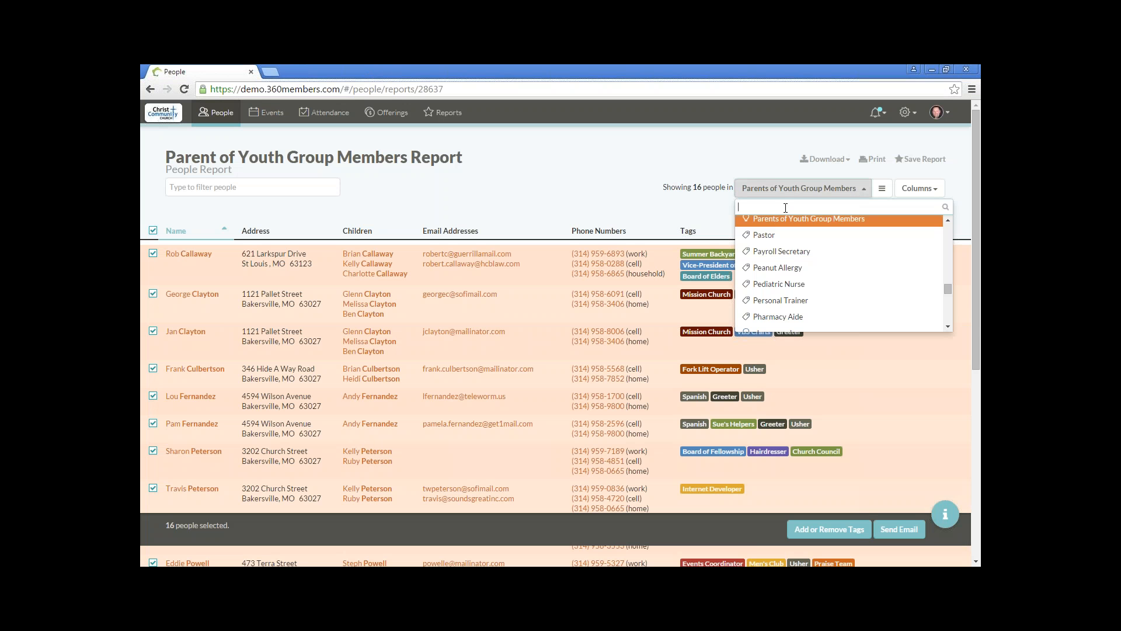
type("spa")
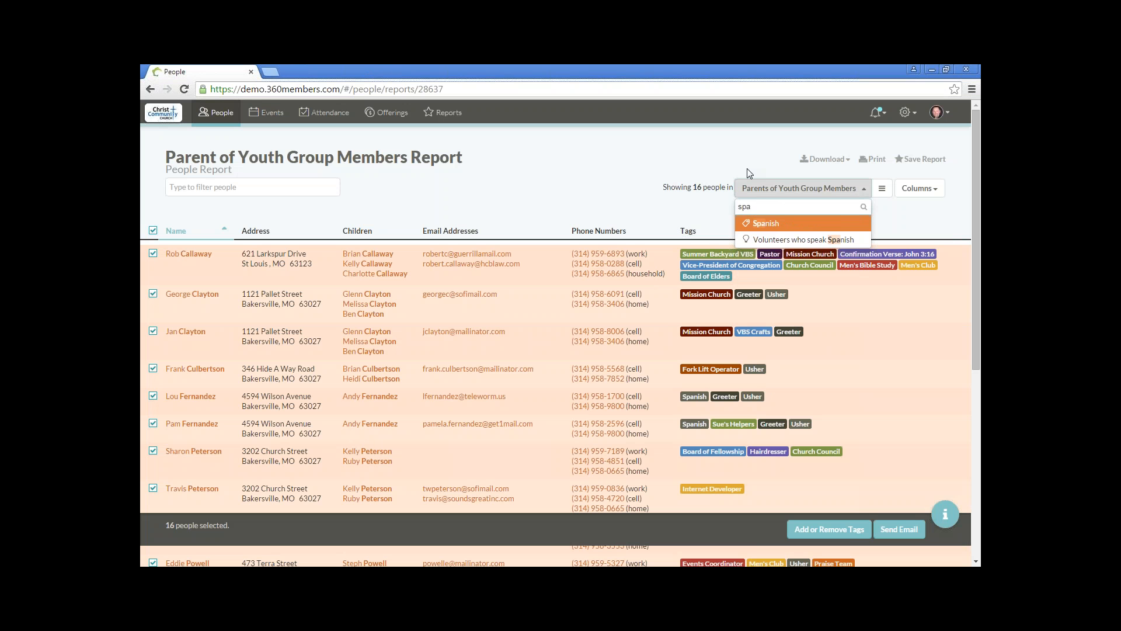
left_click(793, 240)
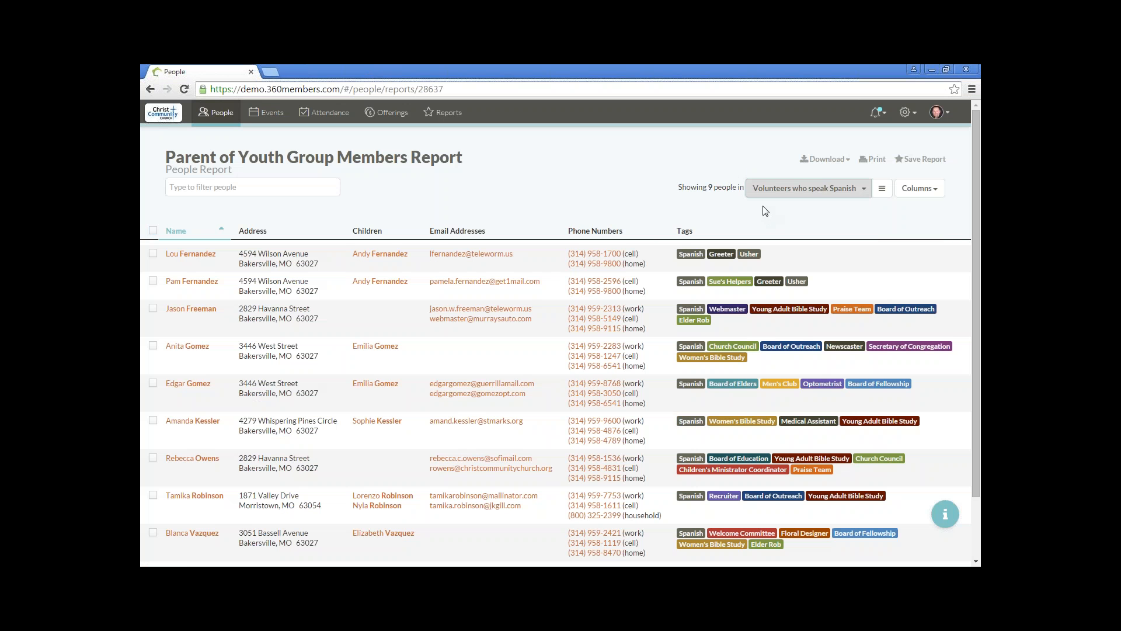
Step: Select all the listed Spanish-speaking volunteers and start an email to them
left_click(153, 231)
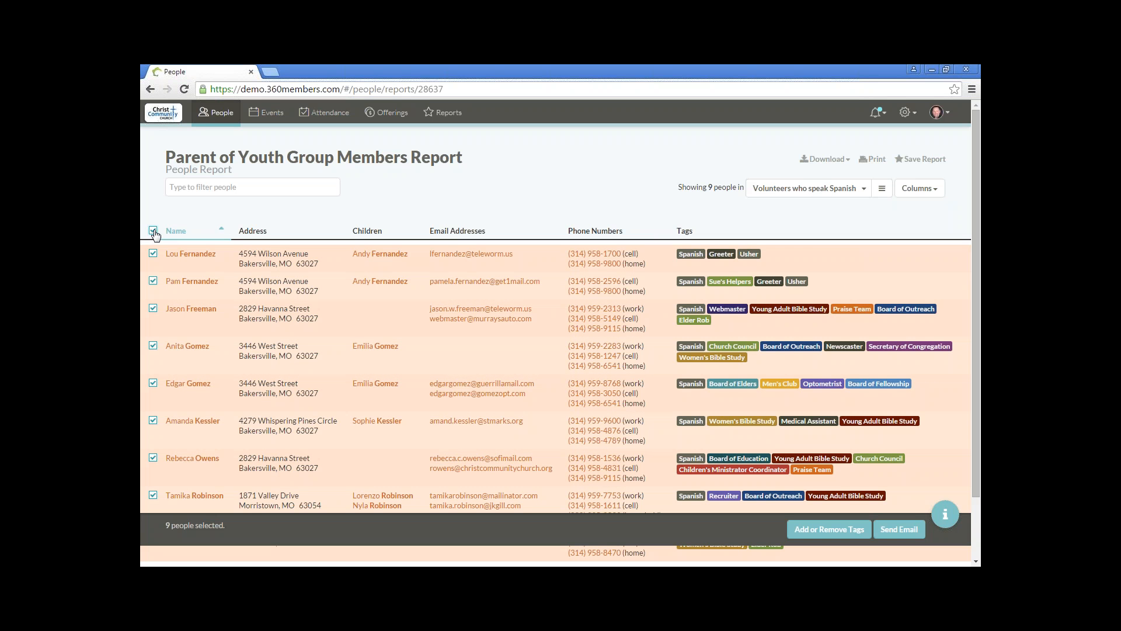
left_click(903, 534)
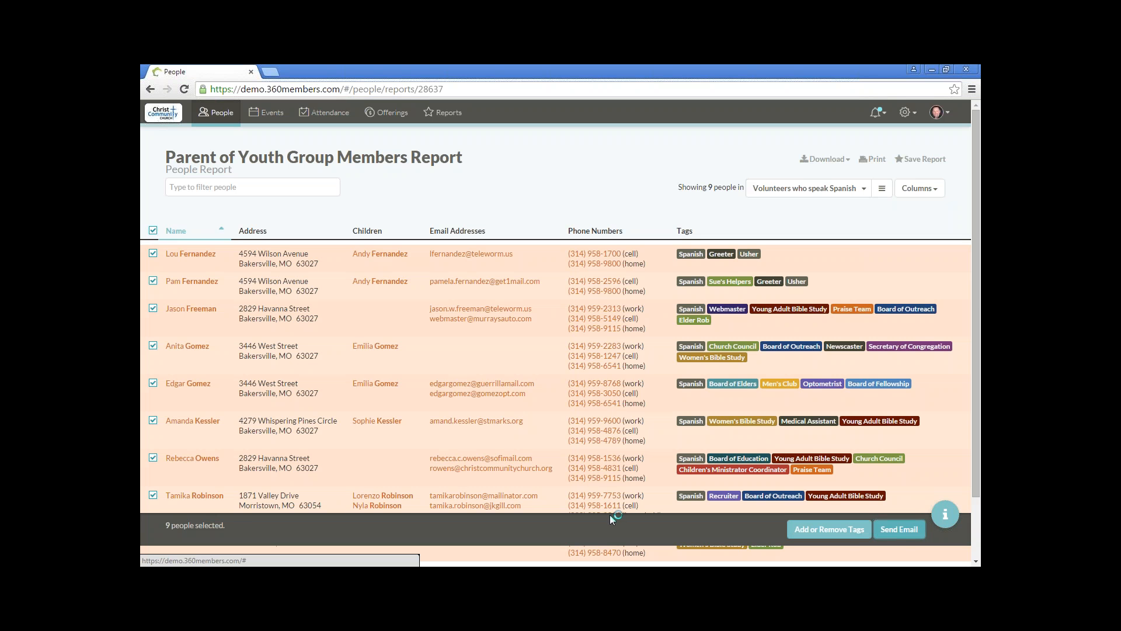
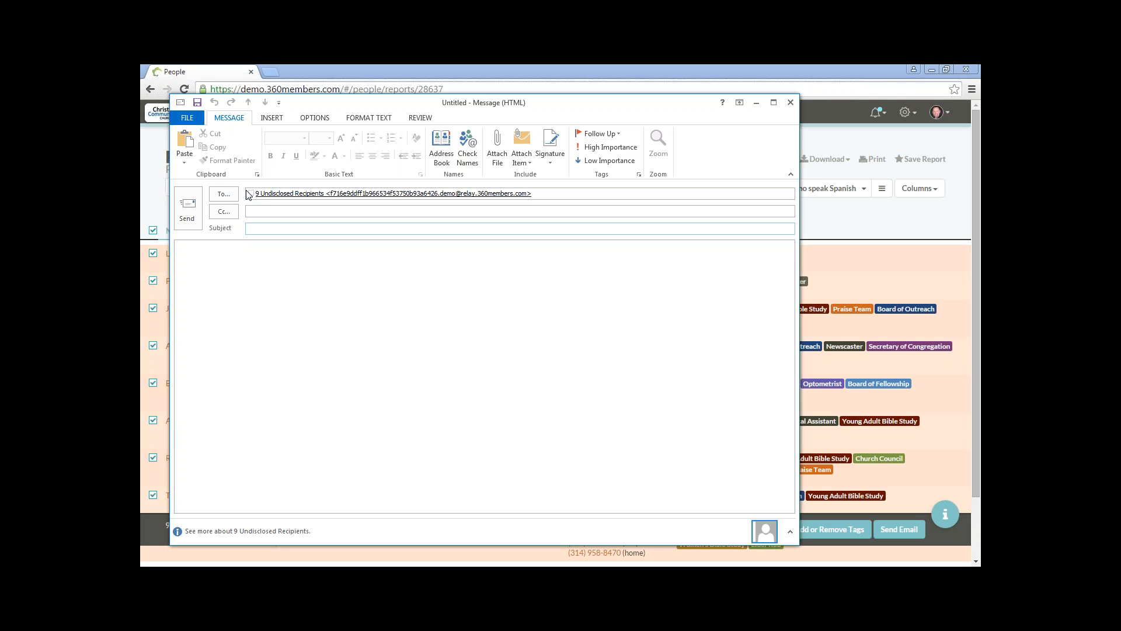
Step: Close the email message addressed to the Spanish-speaking volunteers without saving it
mouse_move(390, 195)
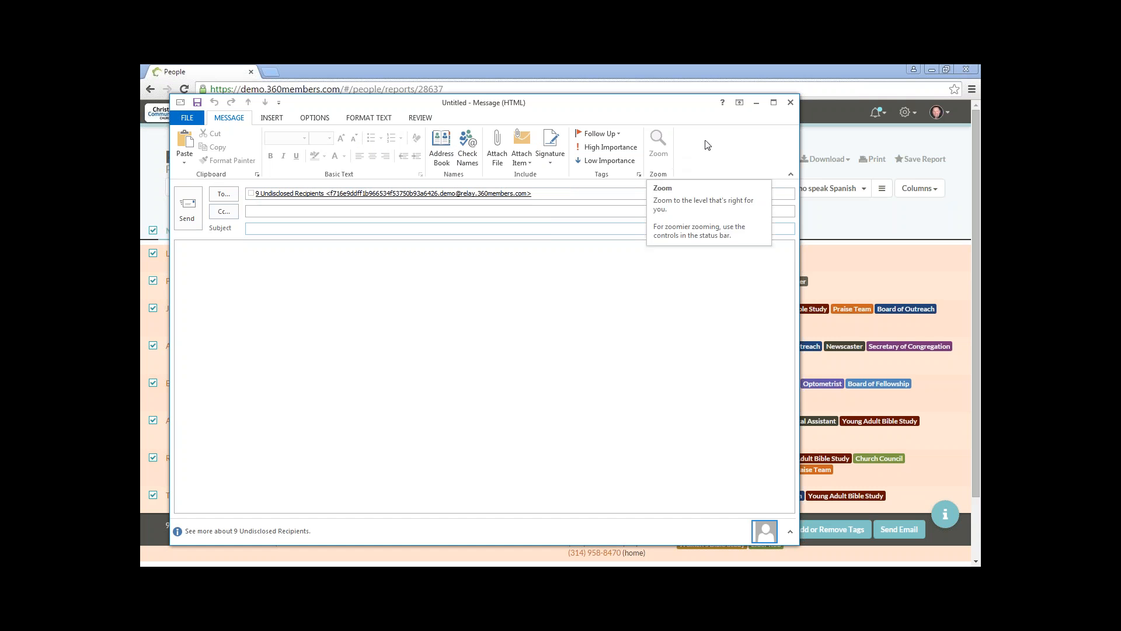
left_click(791, 103)
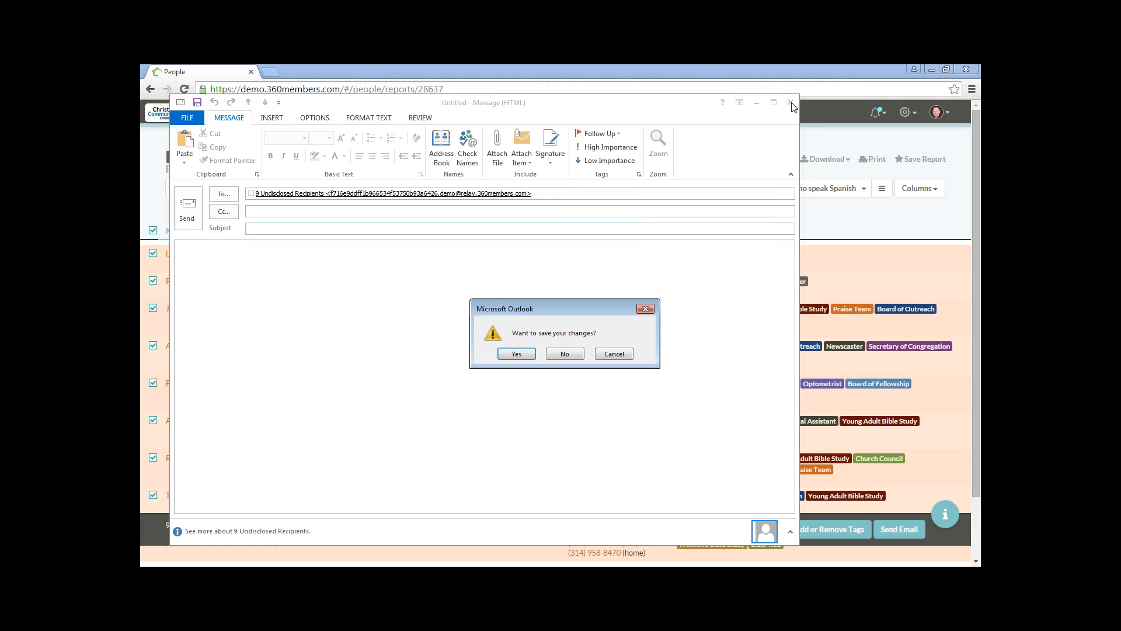
left_click(565, 355)
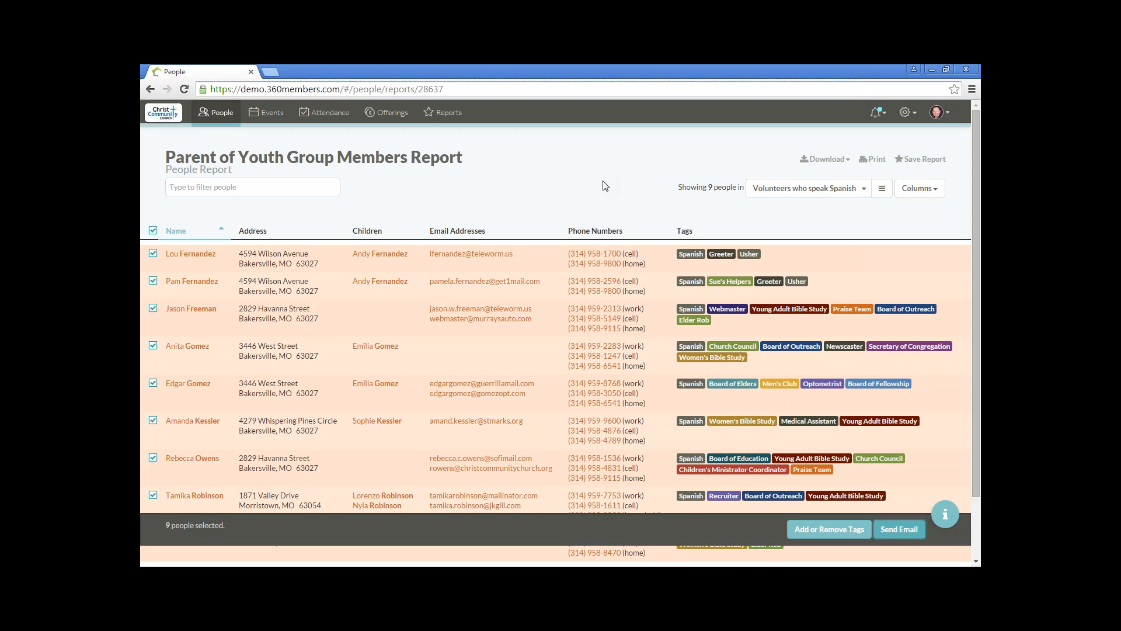
Step: Start a new event named Friday Movie Night and assign it to the Youth Group calendar
left_click(273, 117)
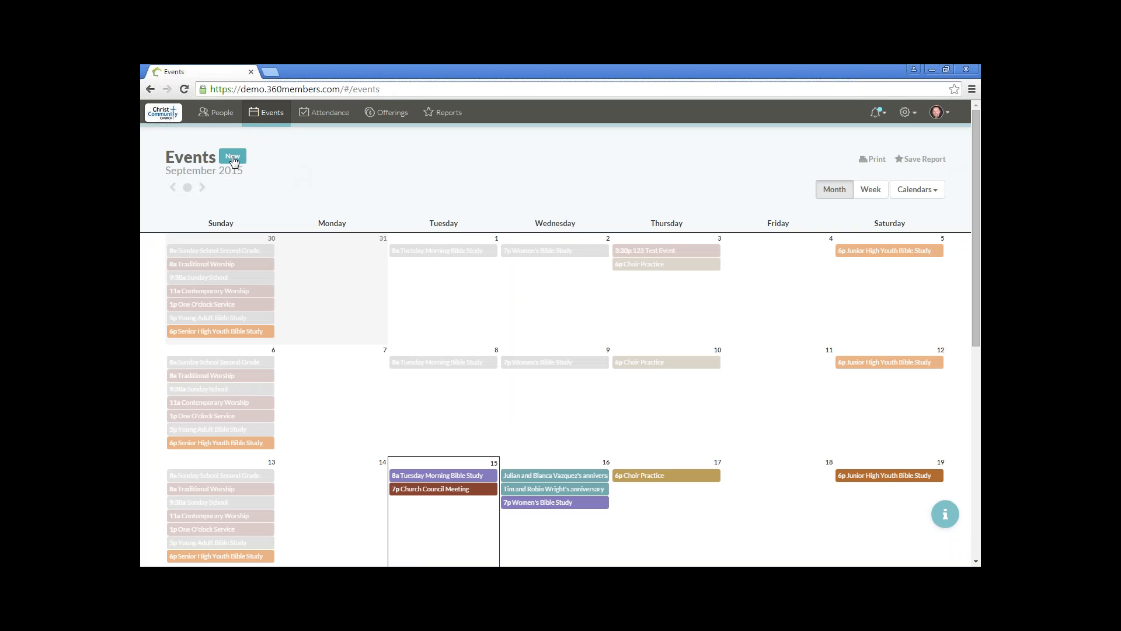
left_click(233, 158)
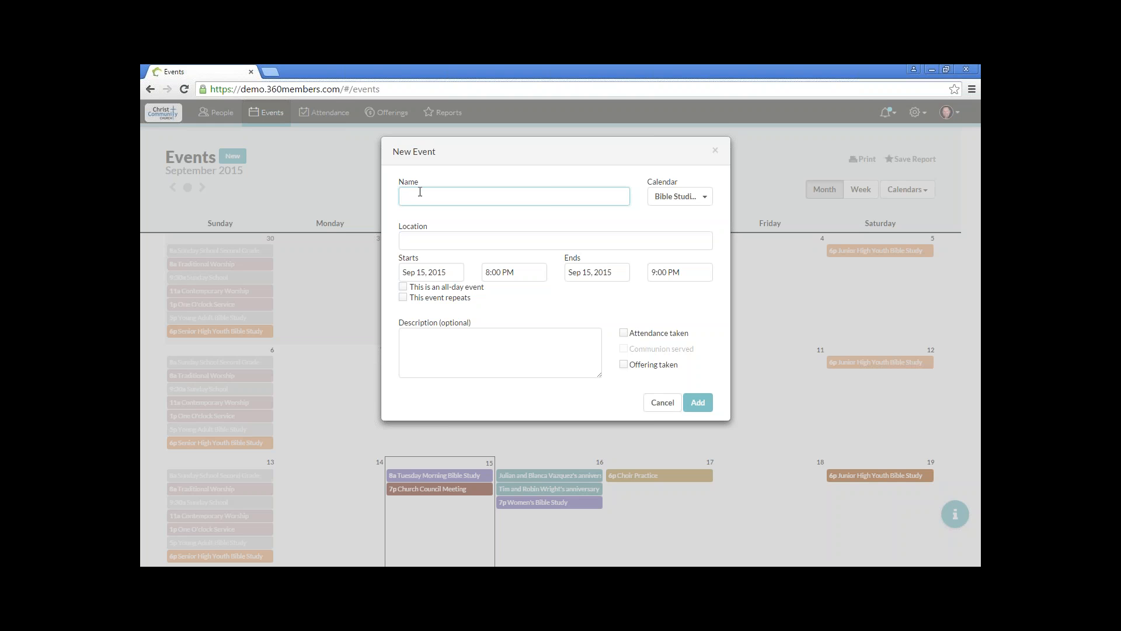
type("iday Movie Night")
left_click(691, 199)
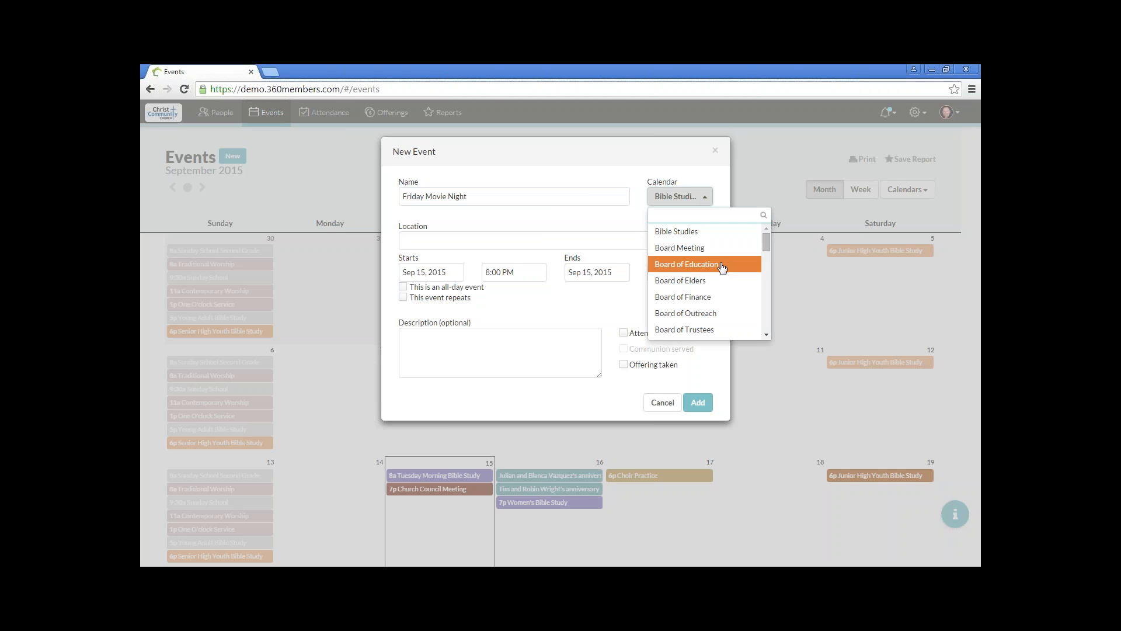
scroll(725, 327, "down", 3)
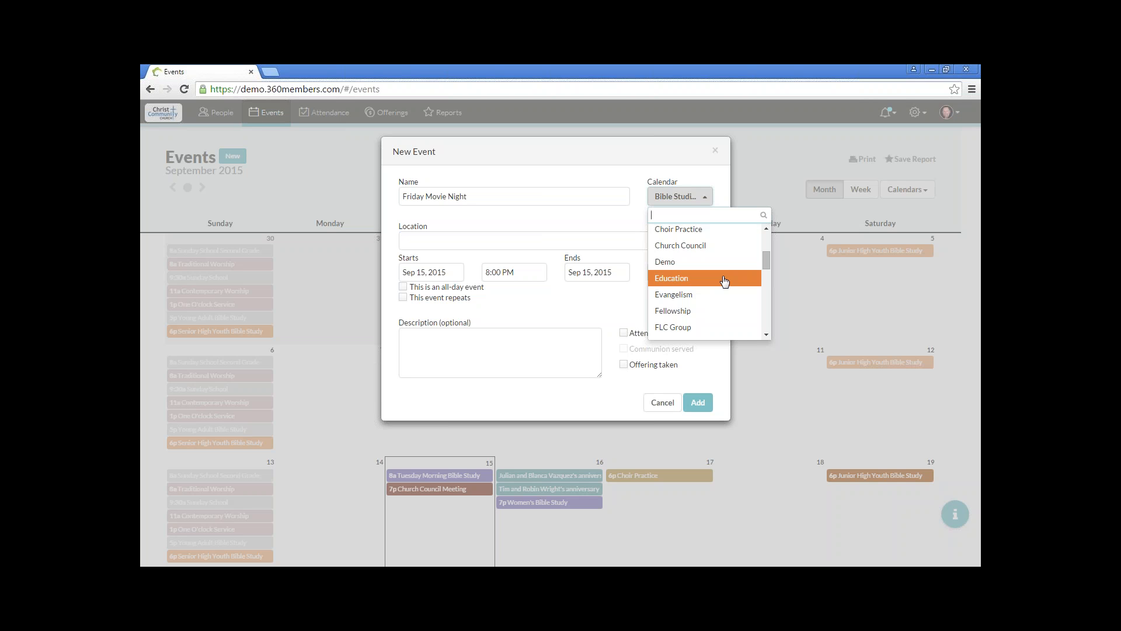
scroll(725, 280, "down", 5)
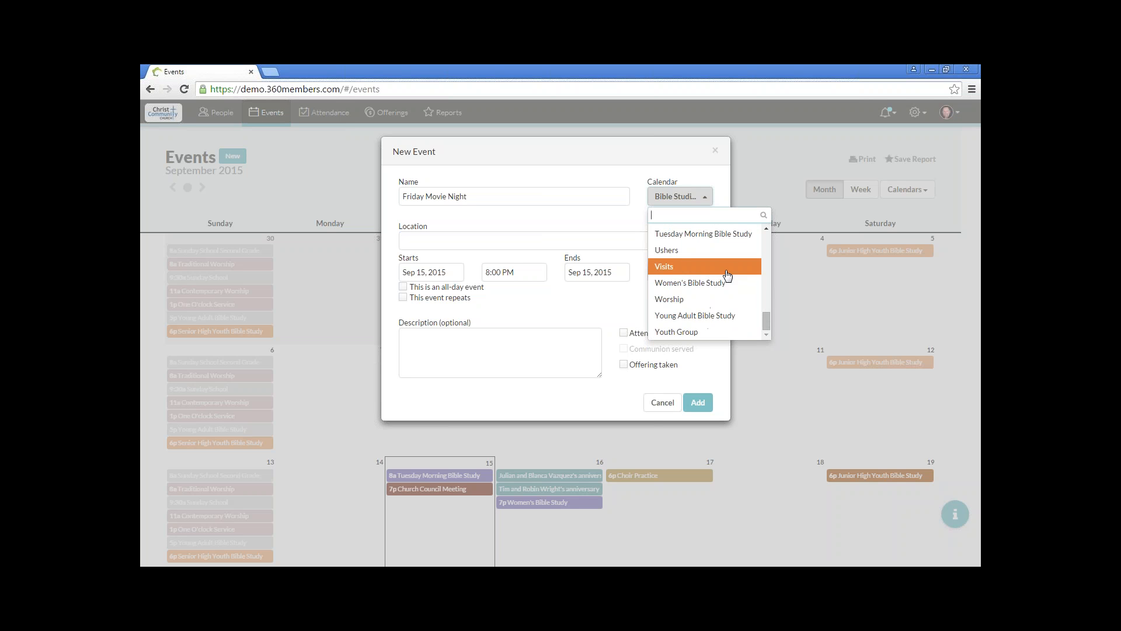
left_click(719, 332)
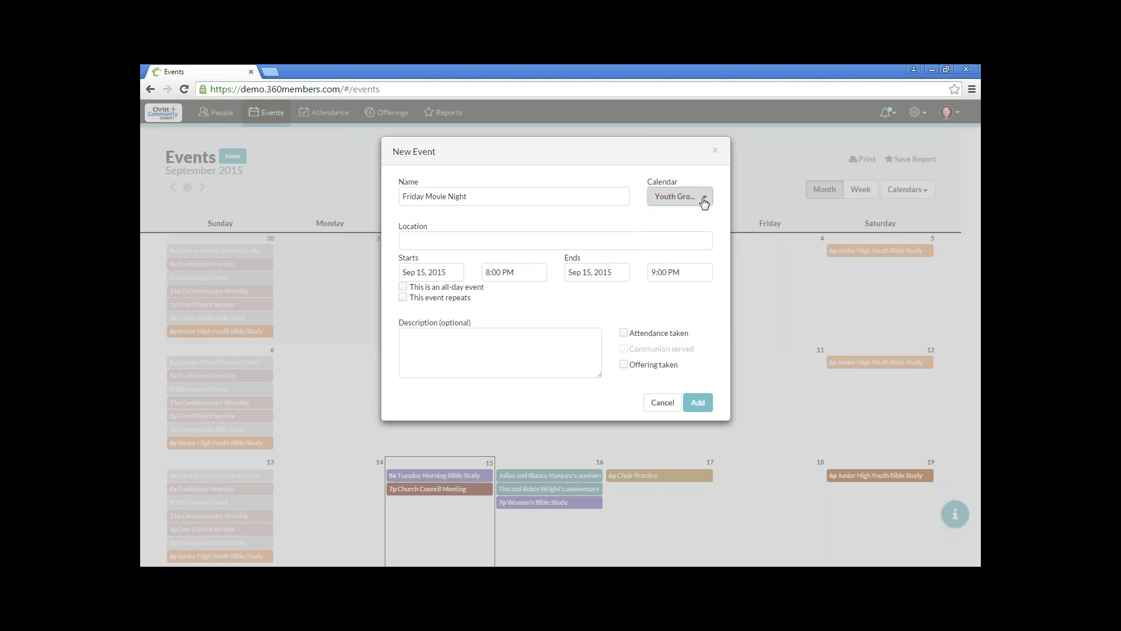
Step: Set the new event's location to Auditorium
left_click(538, 241)
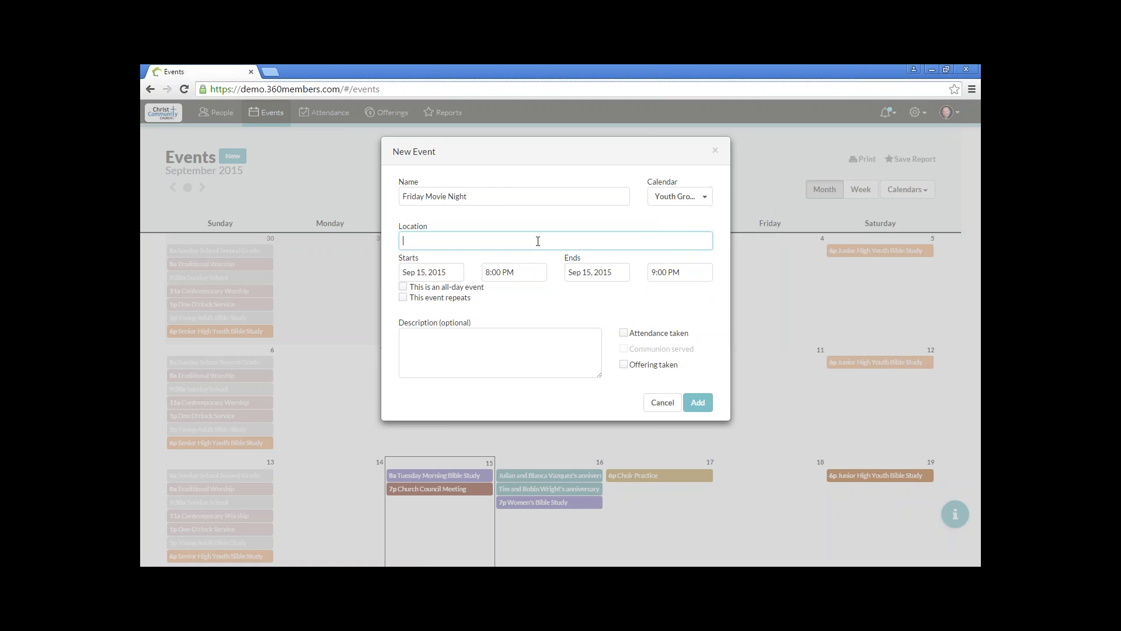
type("Auditorium")
Step: Schedule the event for Sep 11, 2015, from 6:00 PM to 9:00 PM, leaving it as a timed event
left_click(453, 272)
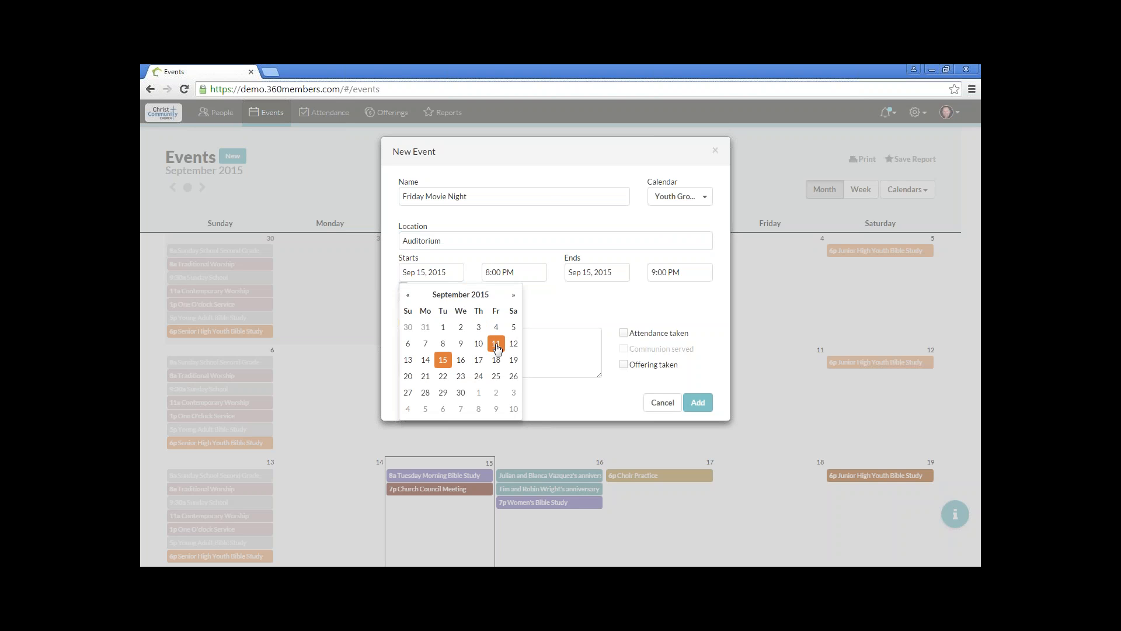
left_click(496, 345)
left_click(519, 275)
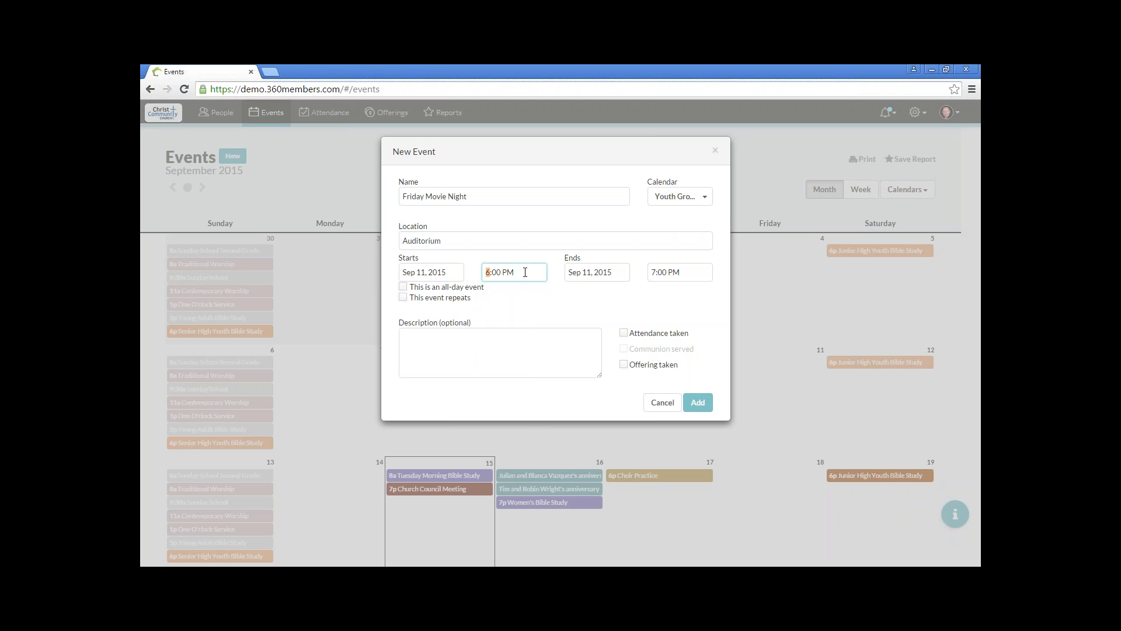
left_click(679, 274)
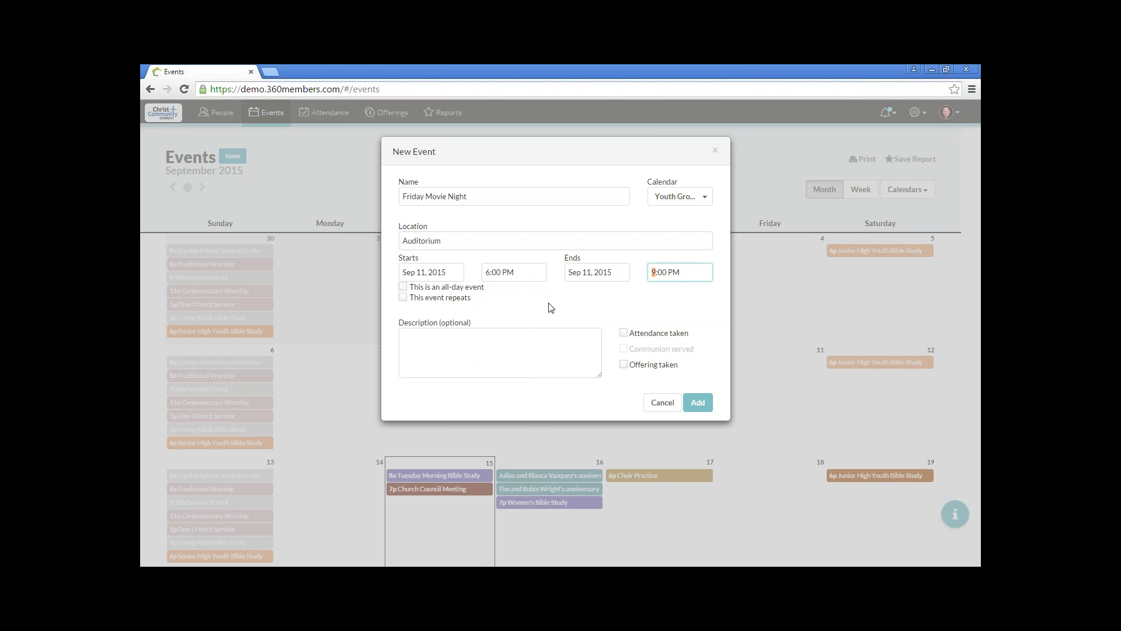
left_click(403, 288)
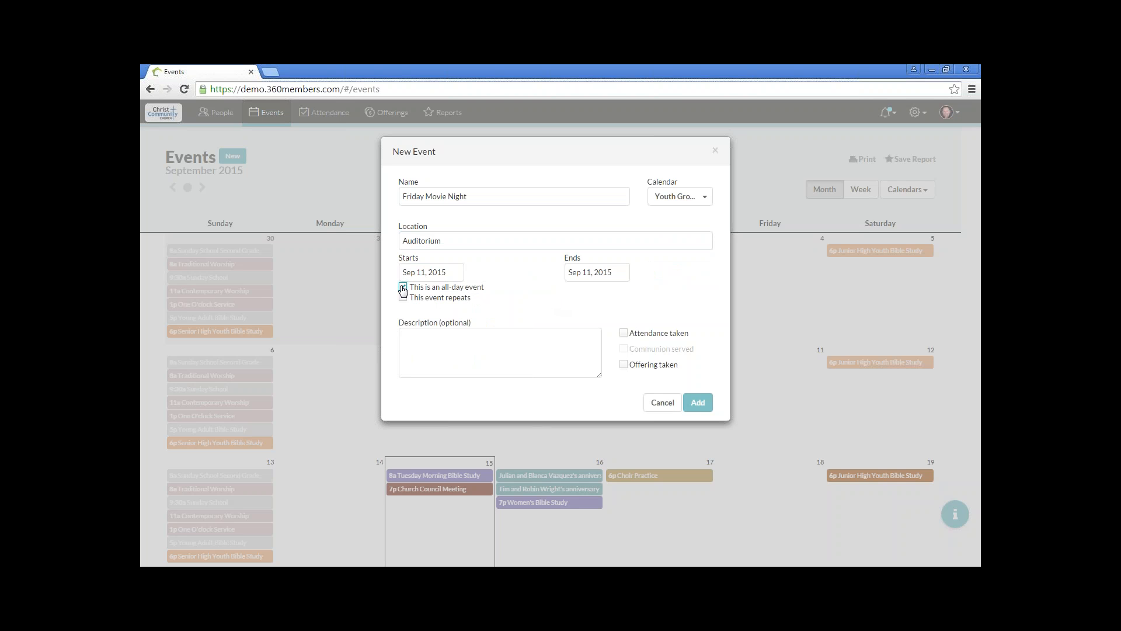
left_click(403, 288)
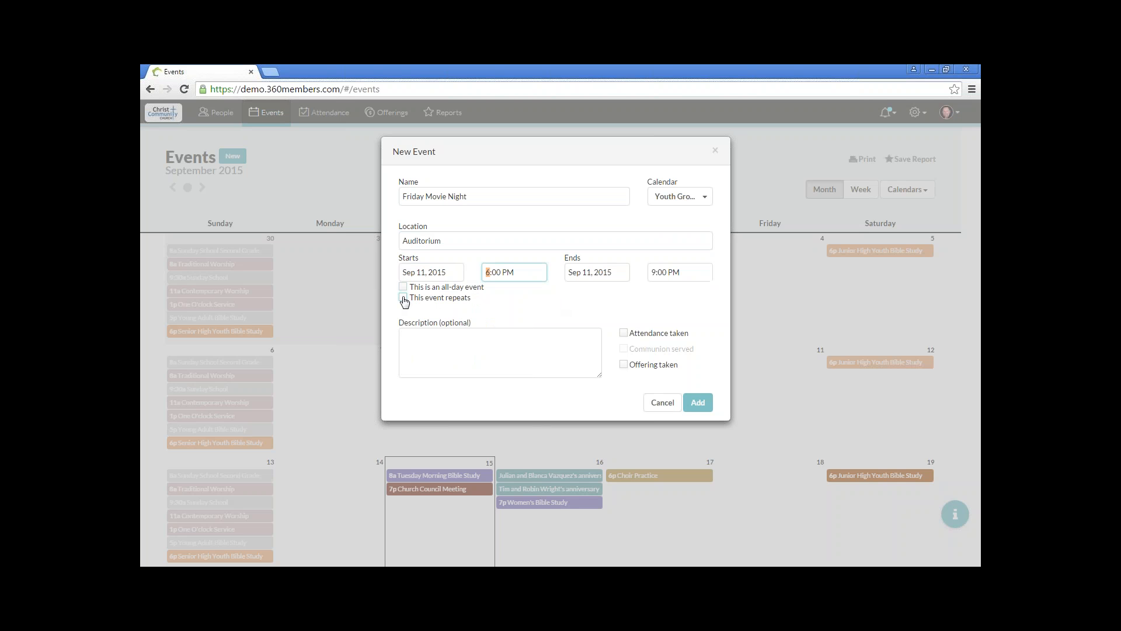
Step: Make the event repeat every single month on the 2nd Friday
left_click(403, 298)
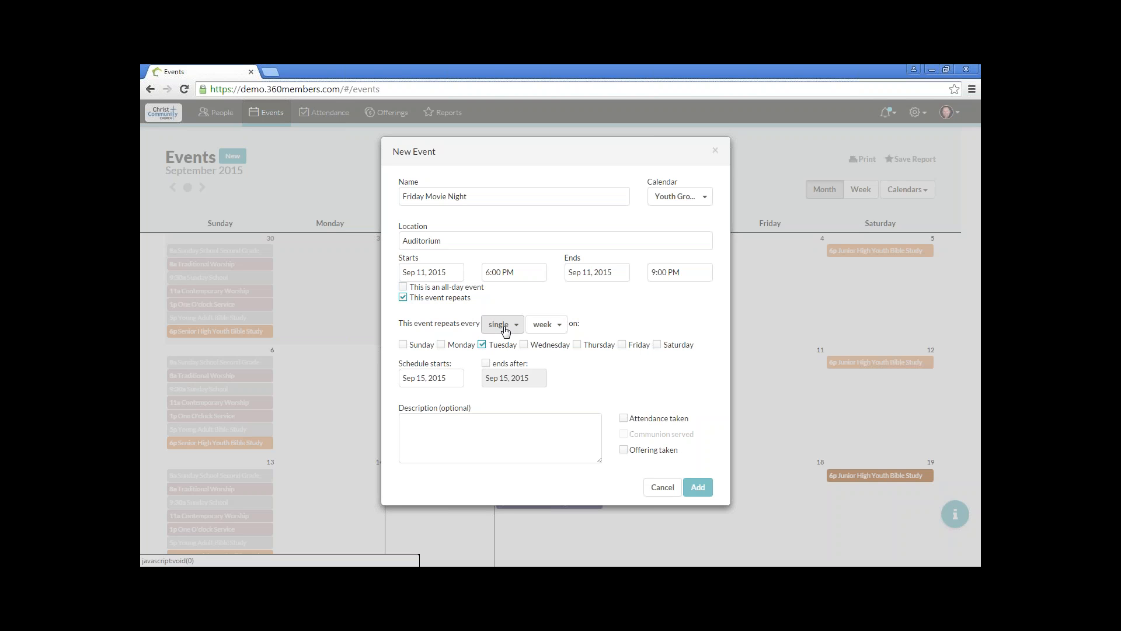
left_click(548, 325)
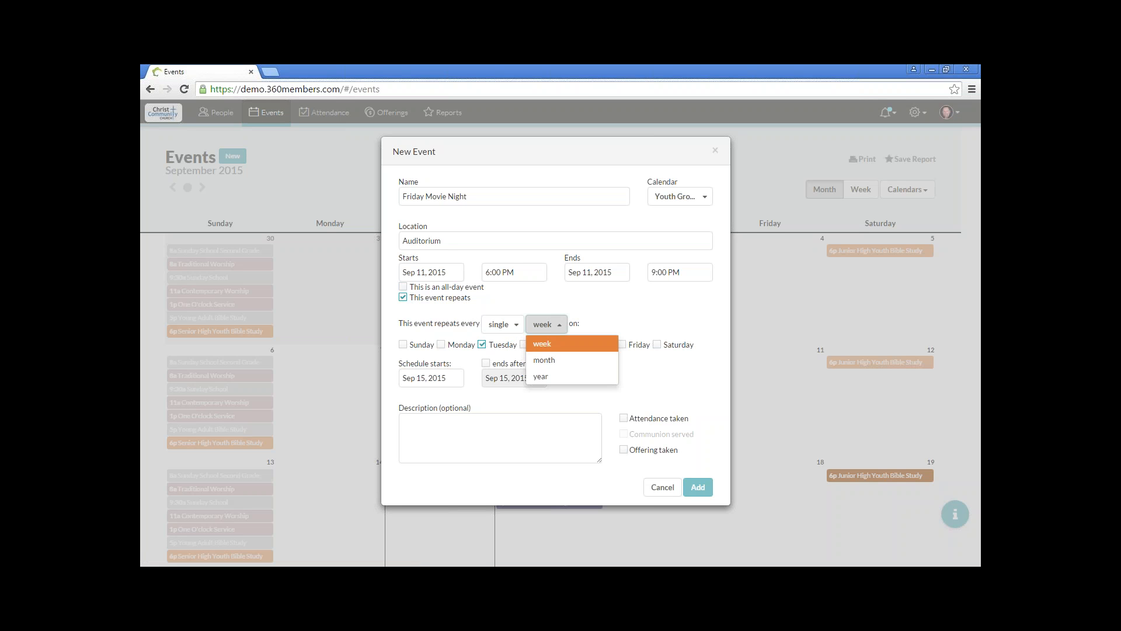
left_click(553, 360)
left_click(445, 346)
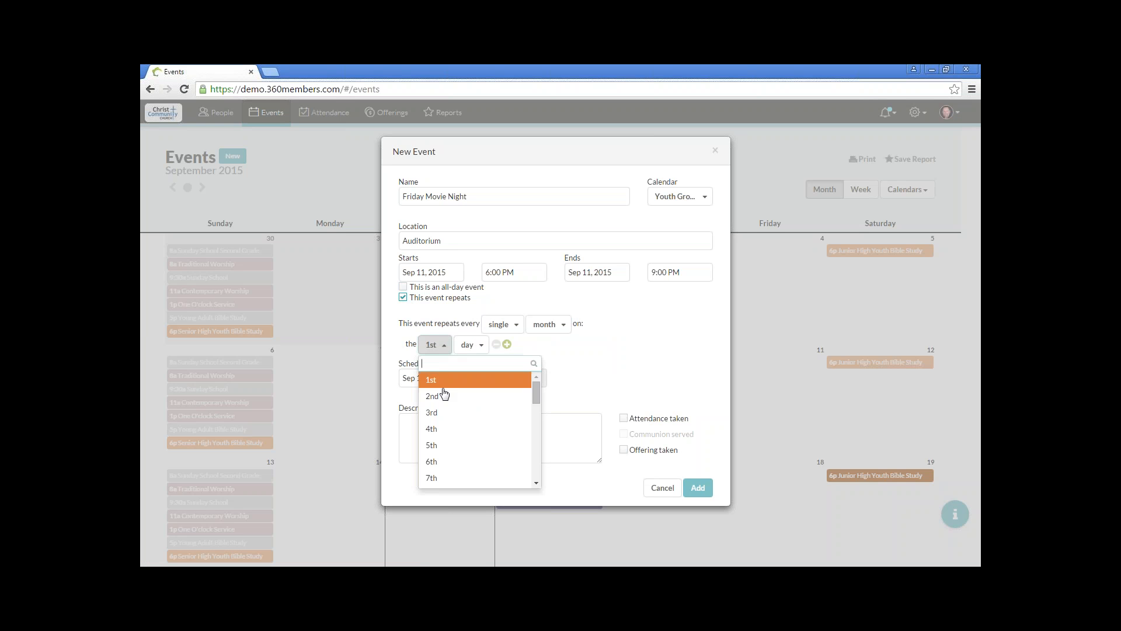
left_click(442, 393)
left_click(472, 344)
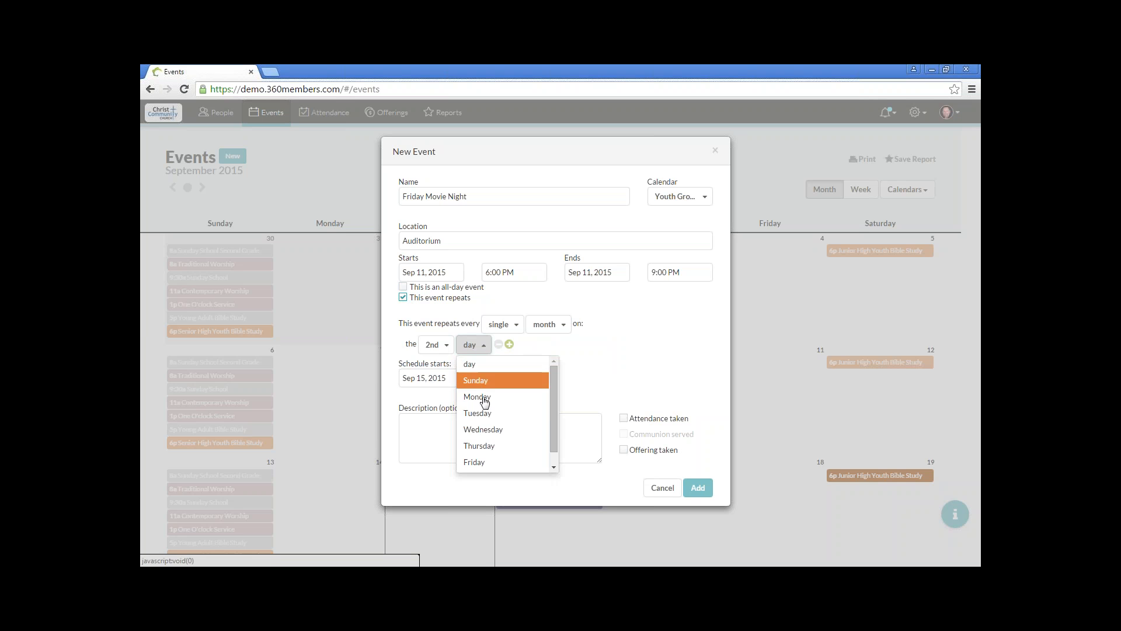
left_click(485, 463)
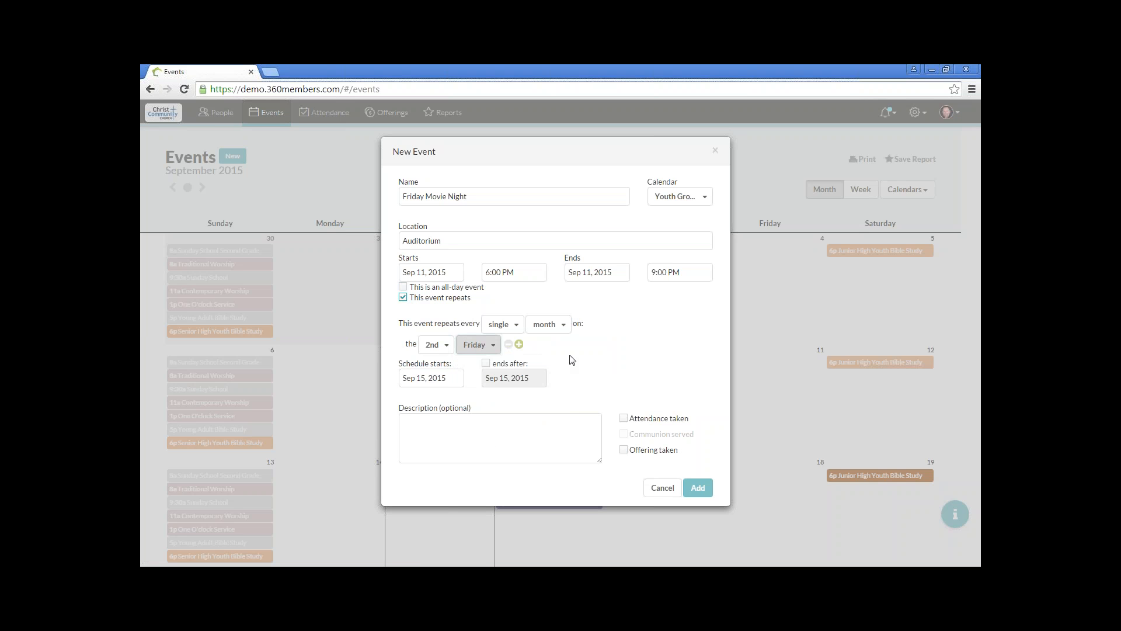
Step: Set the repeat schedule to start on Sep 11, 2015, and add the event with attendance taken
left_click(452, 379)
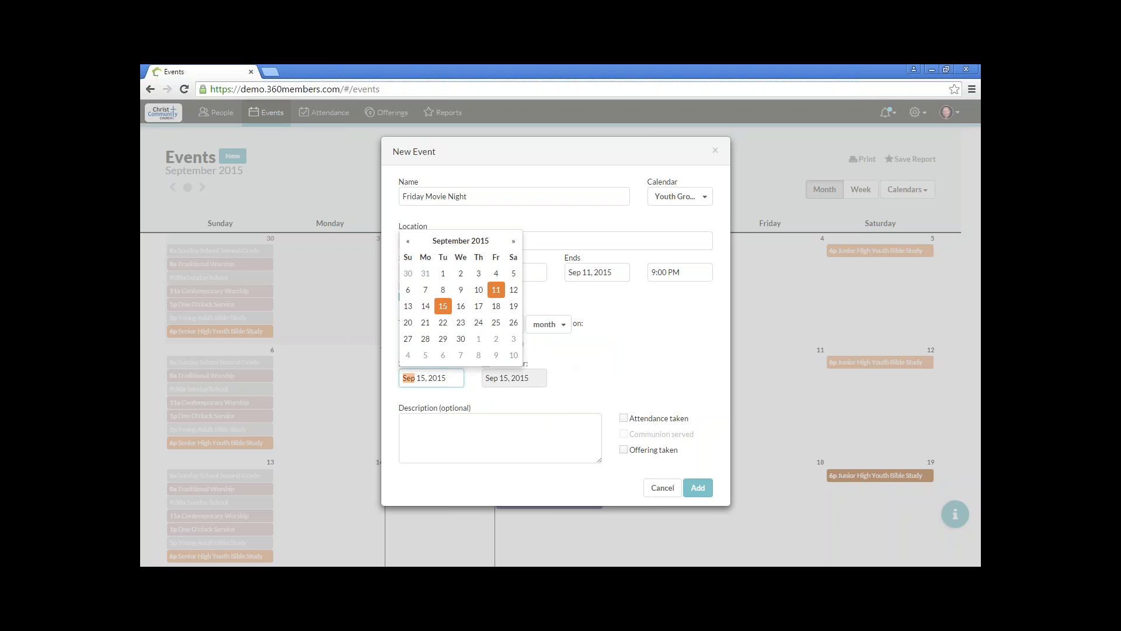
left_click(494, 290)
left_click(599, 366)
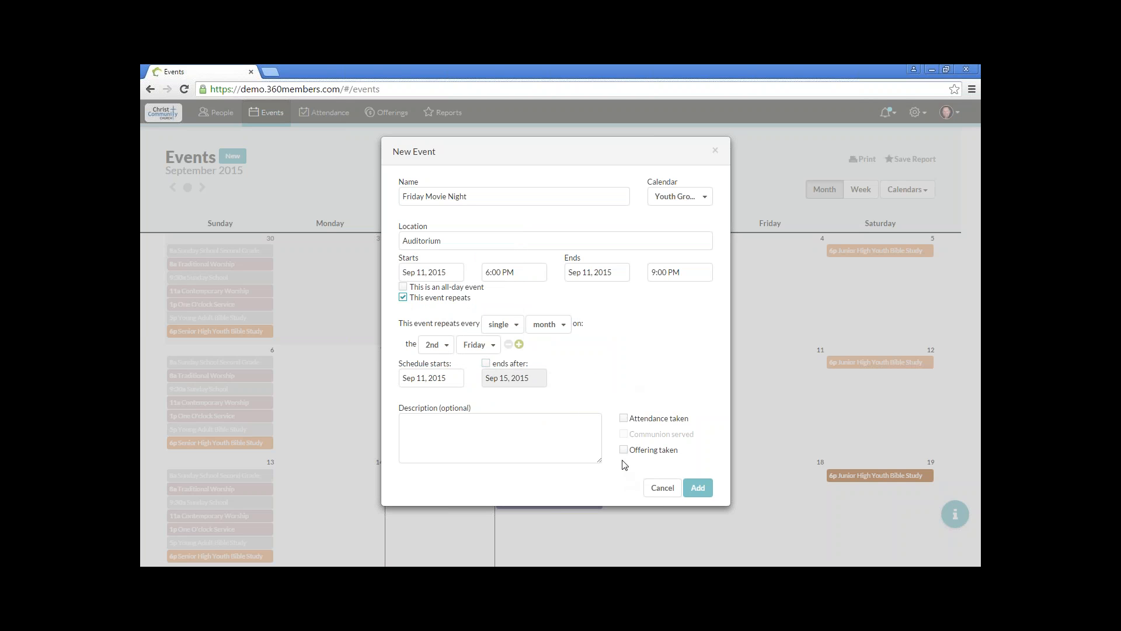
left_click(624, 421)
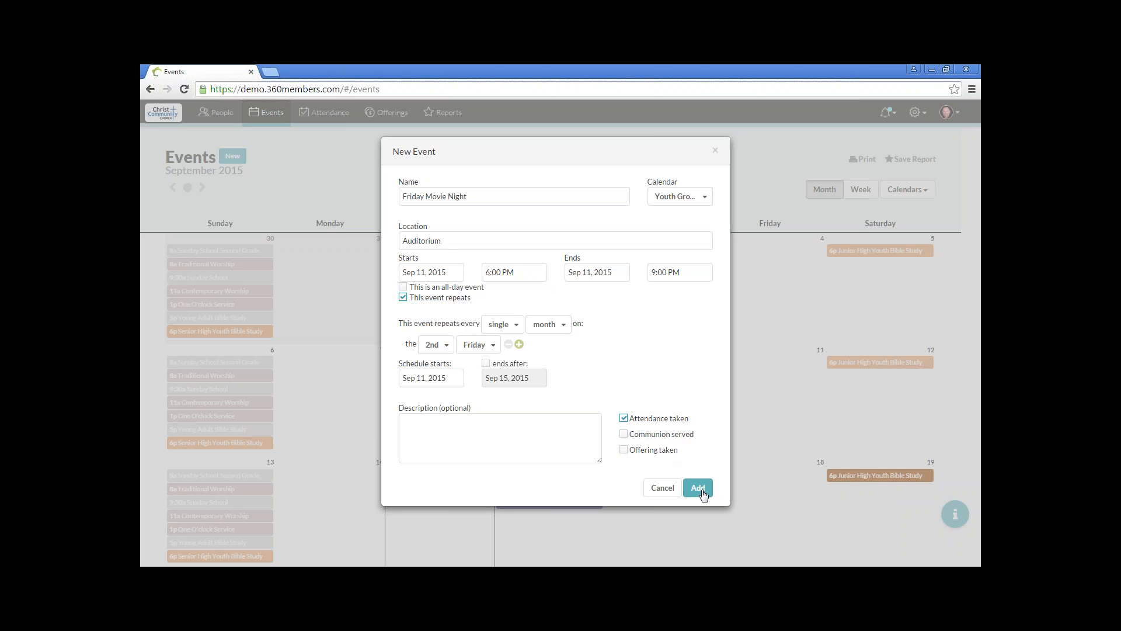
left_click(701, 493)
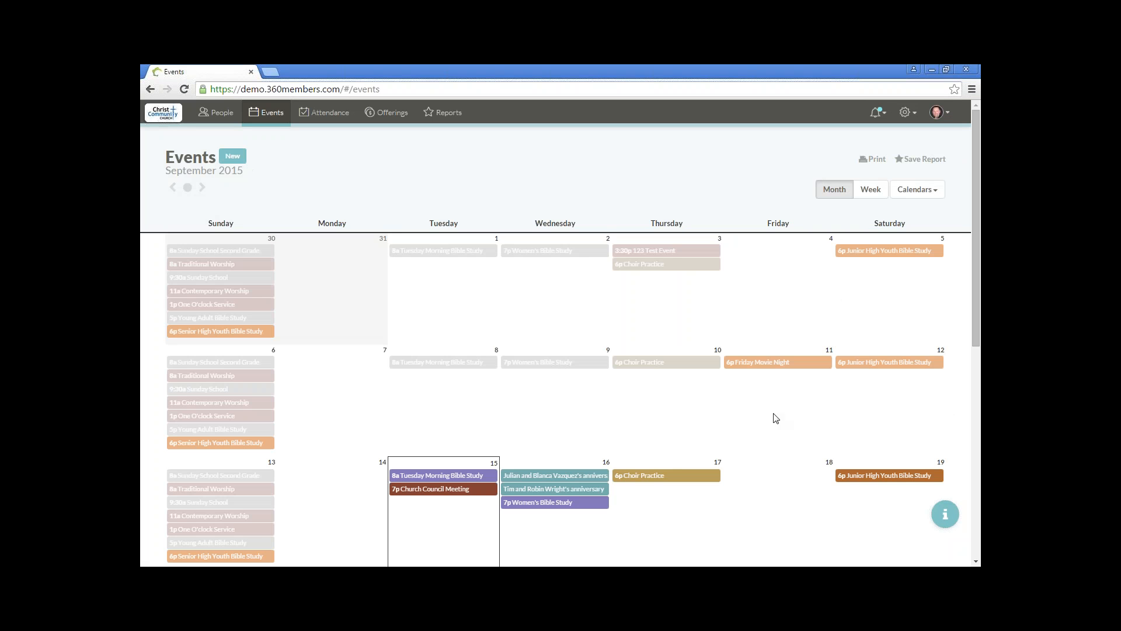
Step: Check the Friday Movie Night event on the September 2015 calendar and its repeat in October 2015
mouse_move(739, 371)
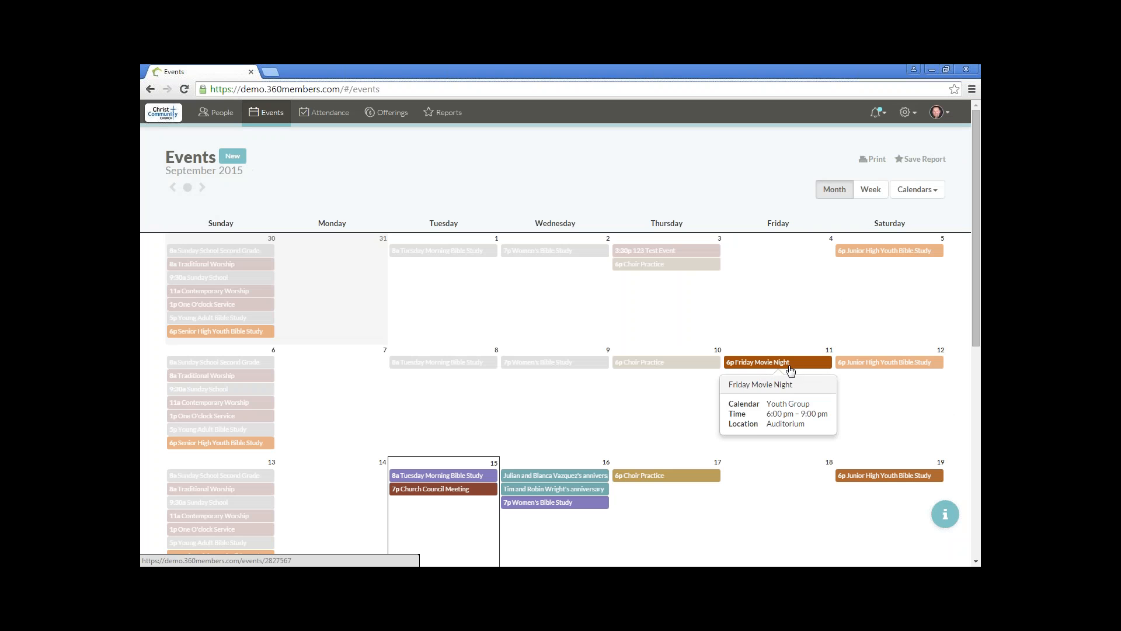
left_click(205, 192)
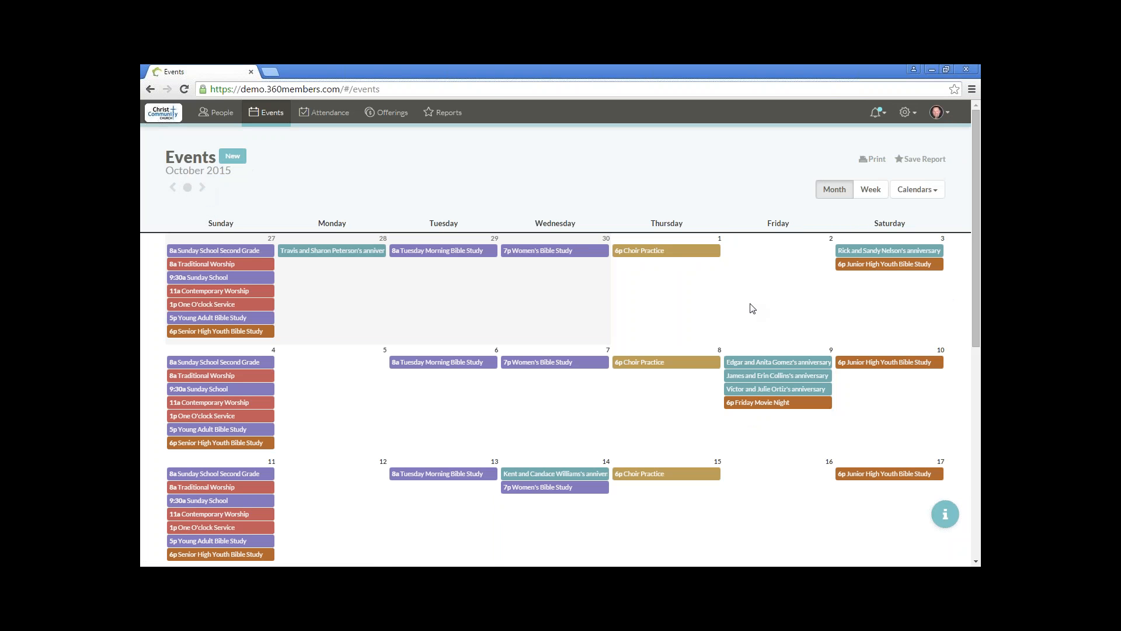
mouse_move(754, 407)
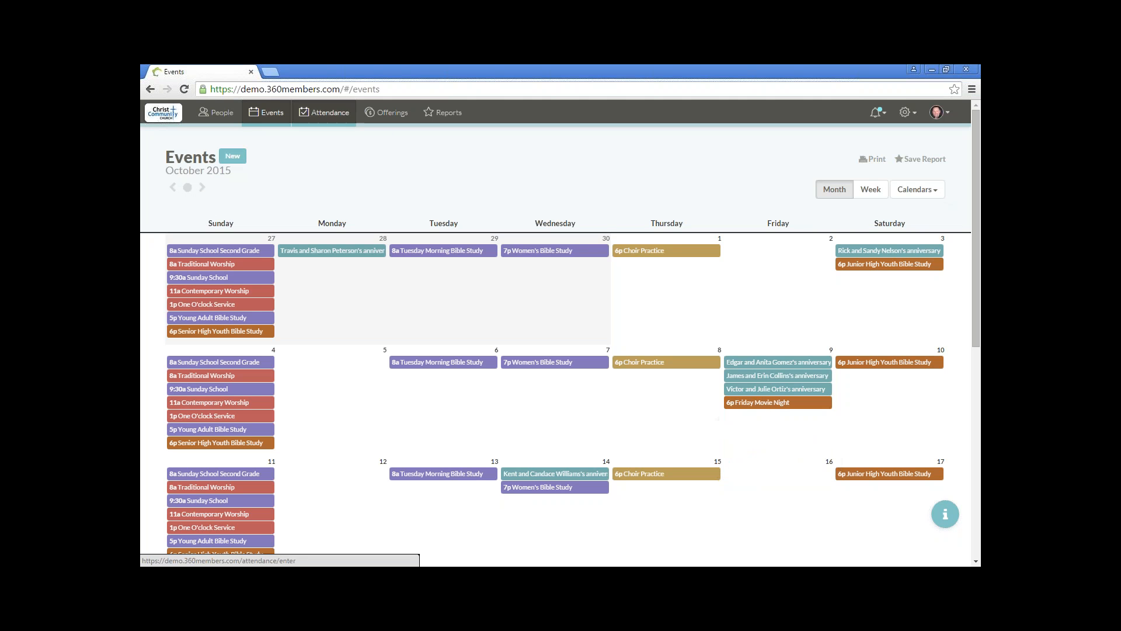
Step: Open attendance entry for the September 11 Friday Movie Night and limit the people shown to Youth Group
left_click(320, 113)
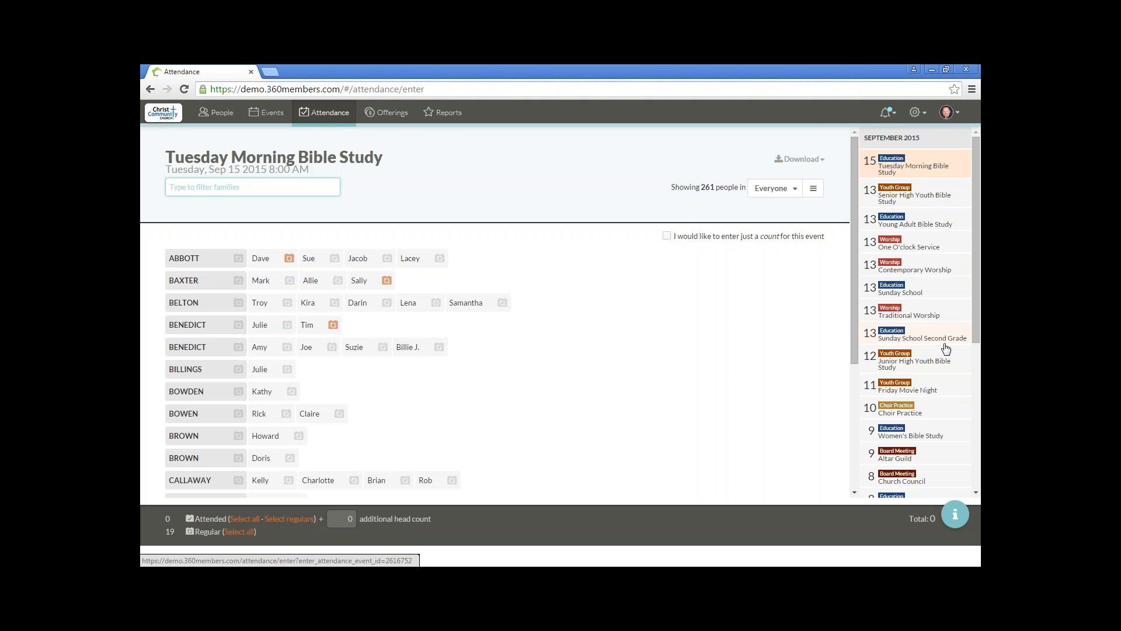
left_click(939, 390)
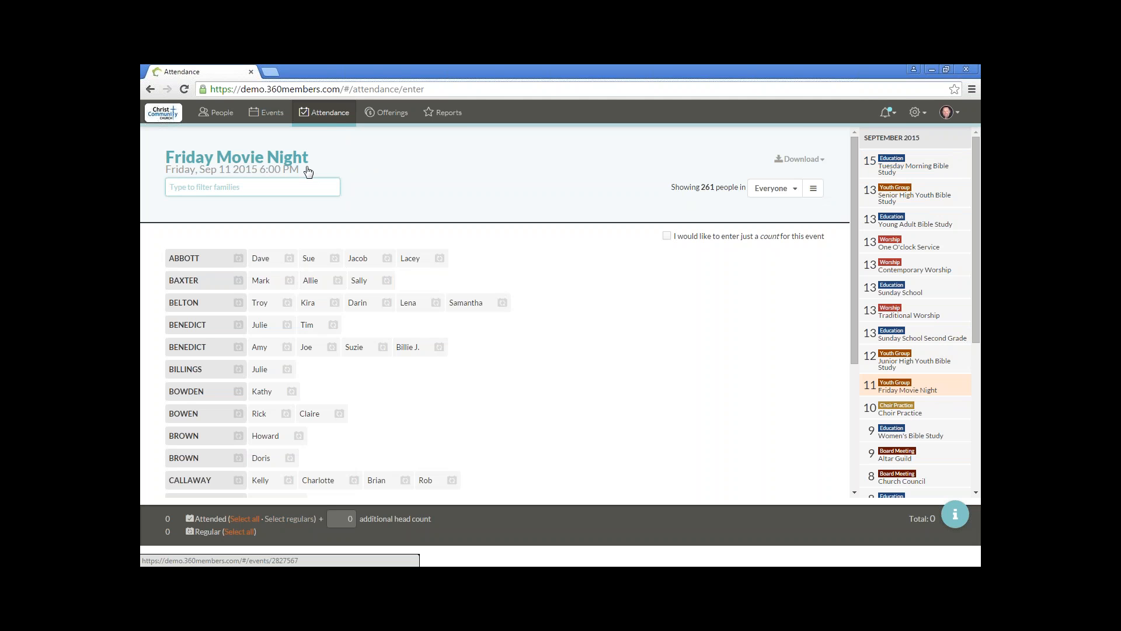
left_click(792, 190)
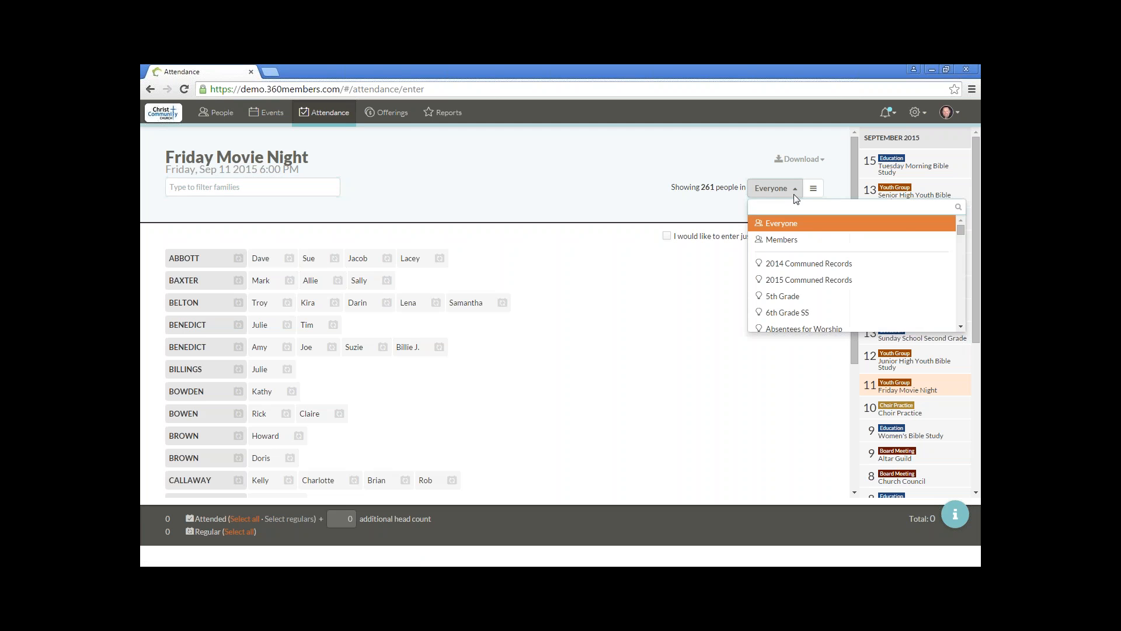
type("yout")
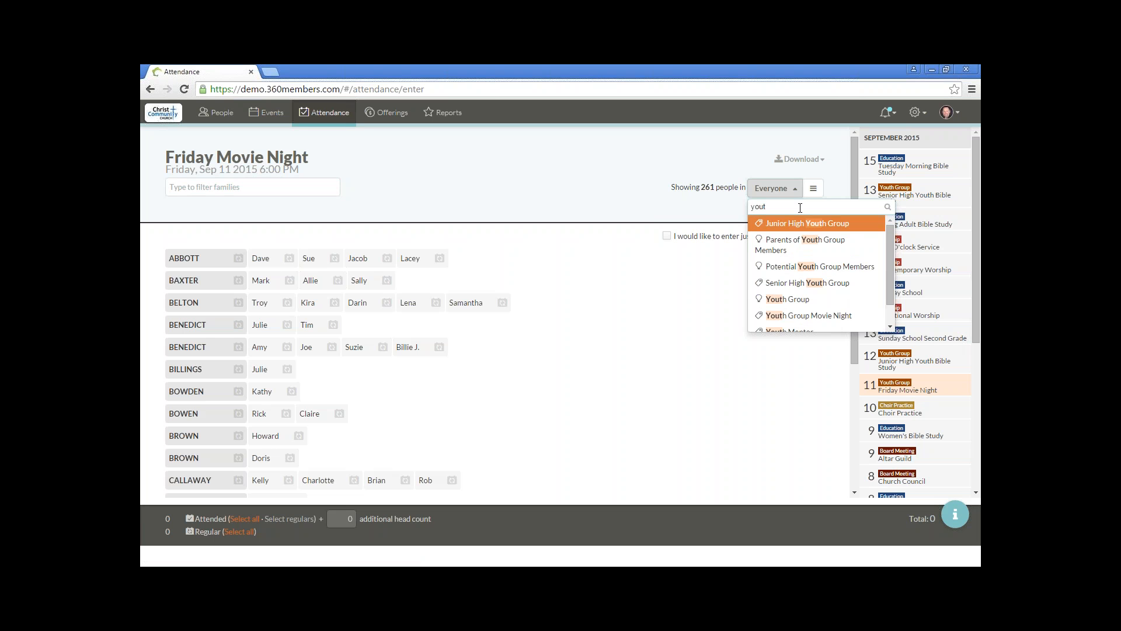
scroll(825, 277, "down", 1)
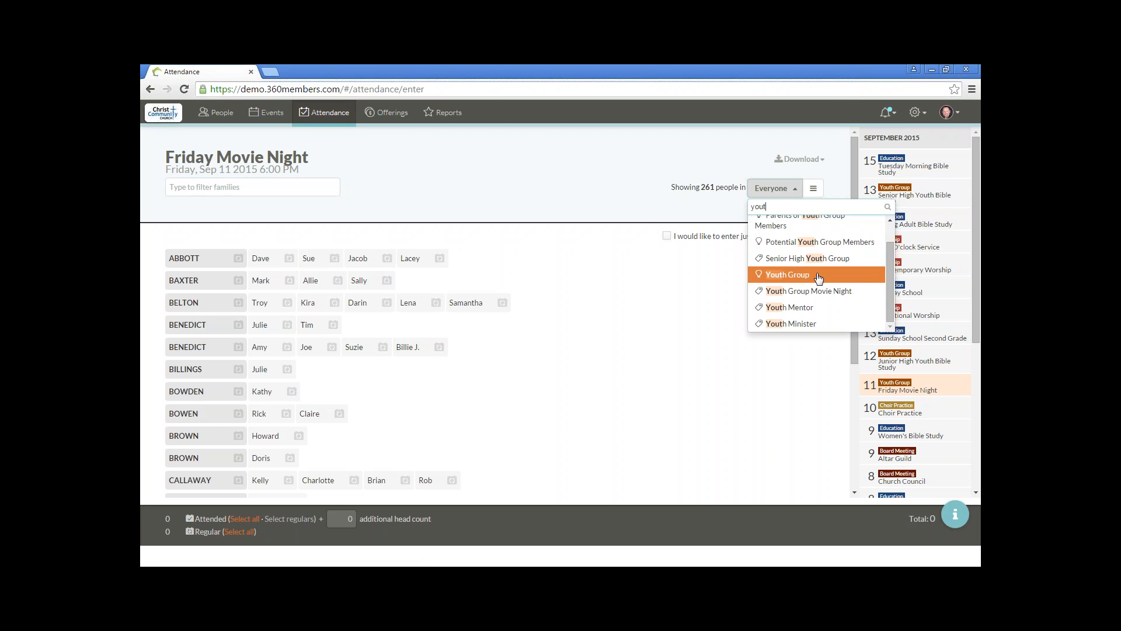
left_click(818, 278)
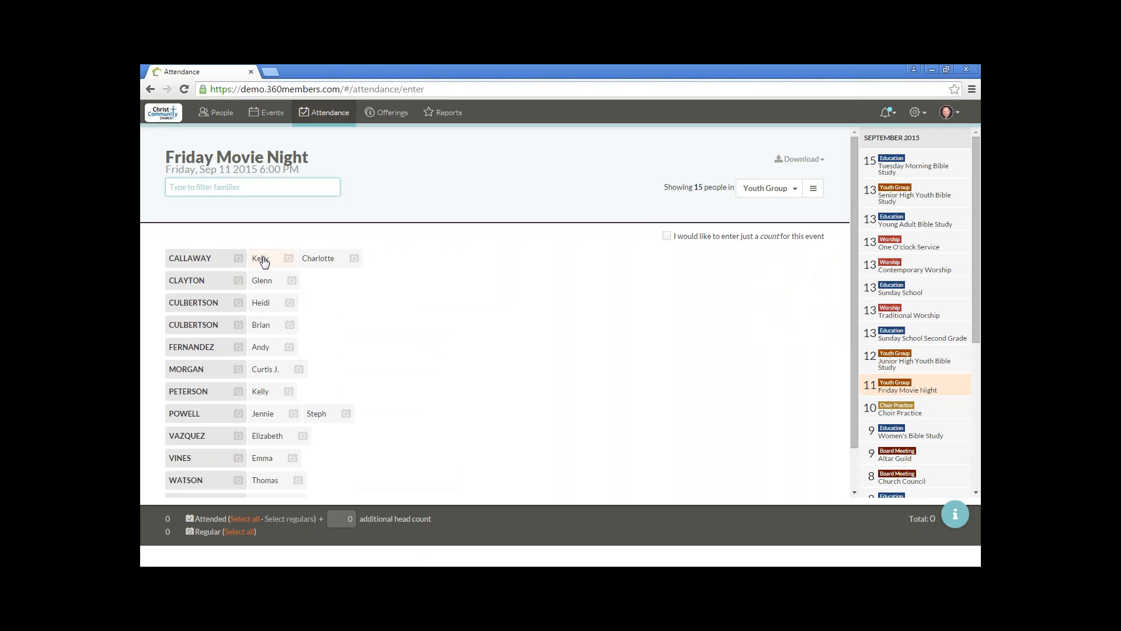
Step: Mark the member of the second listed family and the entire first listed family as attended
left_click(262, 282)
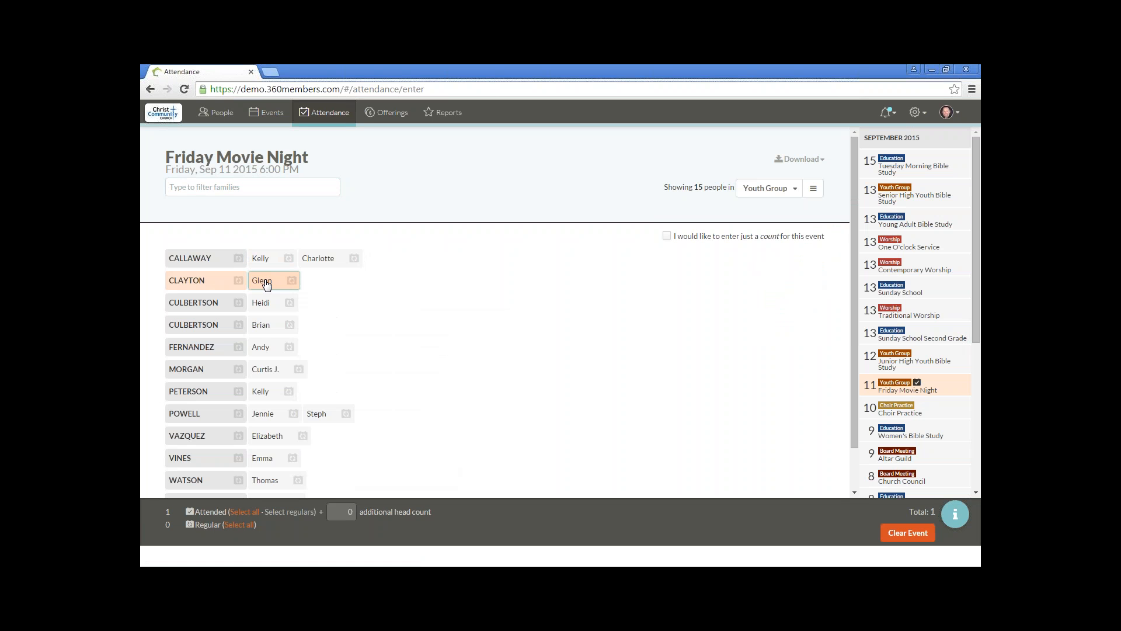
left_click(193, 261)
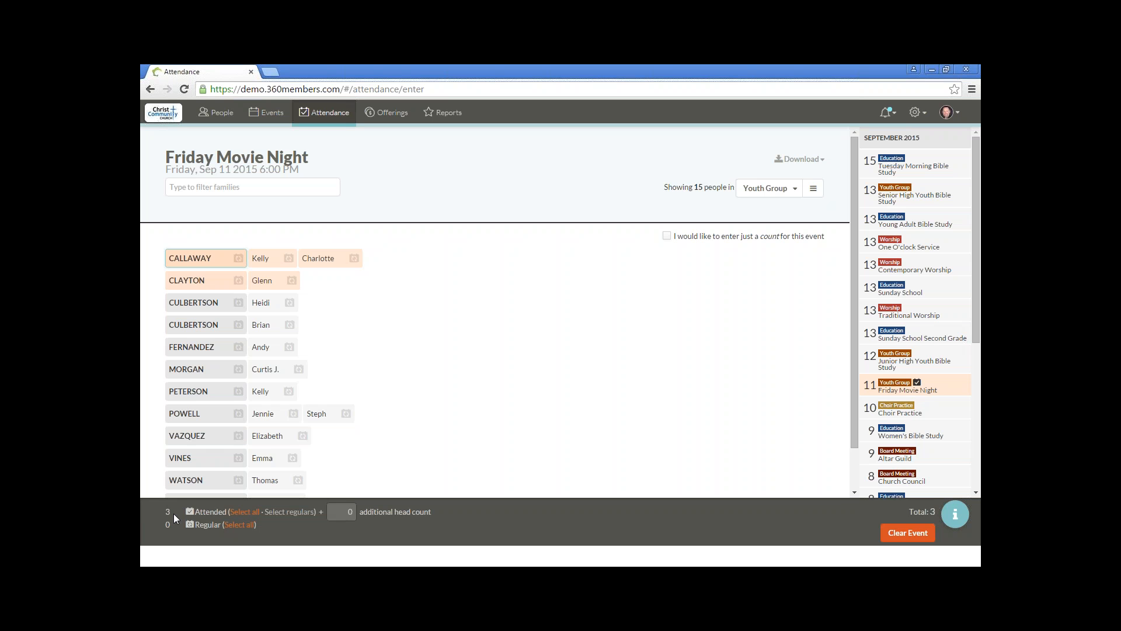
Step: Mark the members of the third, fifth, seventh and ninth listed families as attended for the September 11 Friday Movie Night
left_click(264, 303)
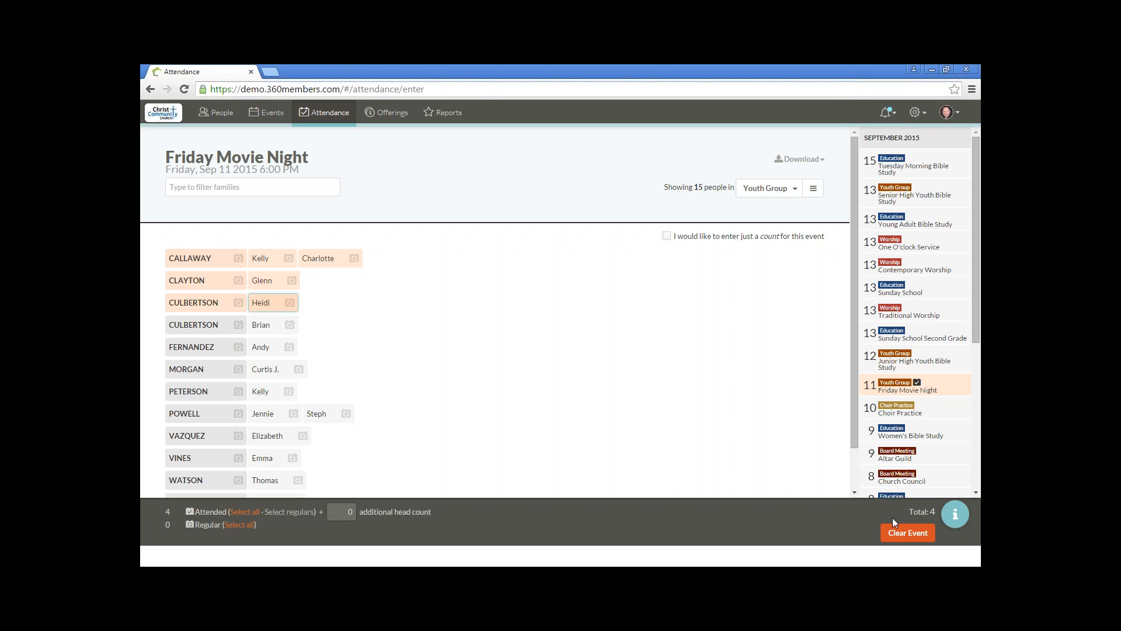
left_click(260, 350)
left_click(264, 394)
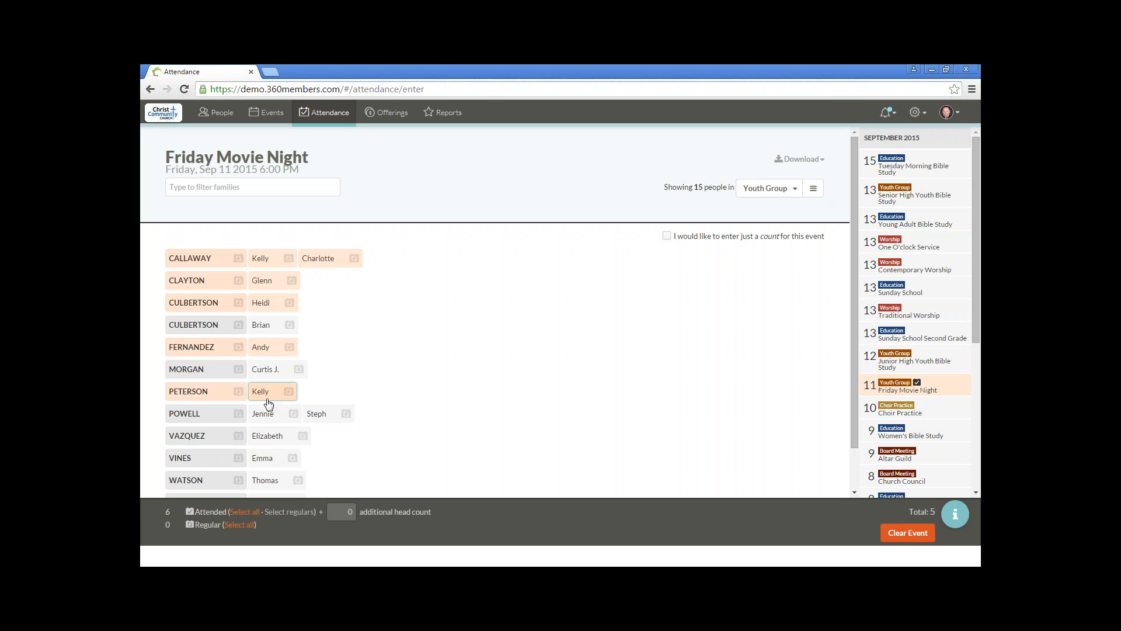
left_click(273, 438)
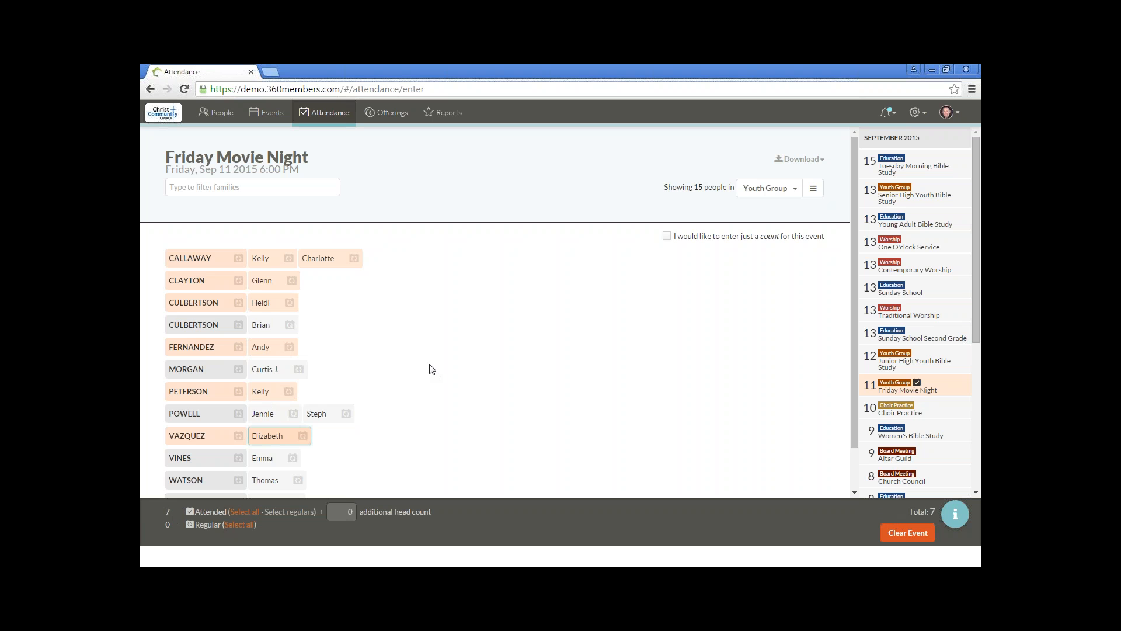
Step: Move the selection to the sixth listed family's member and toggle that person's attendance, leaving it marked as attended
key("Up")
key("Up")
key("Up")
key("Up")
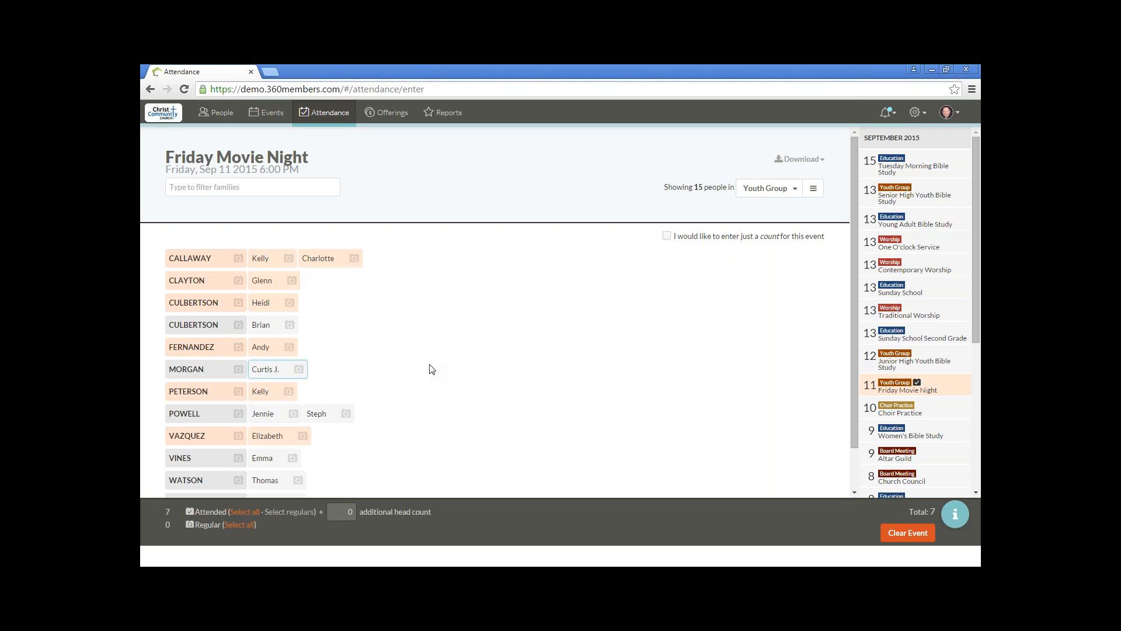
key("Down")
key("Down")
key("Down")
key("Up")
key("Up")
key("space")
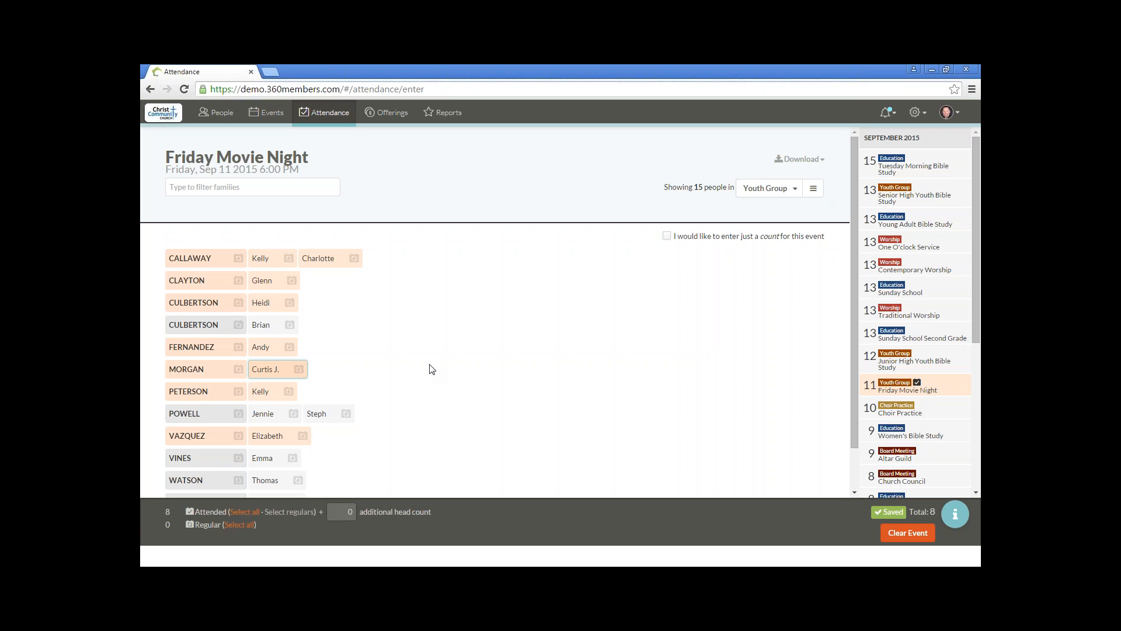
key("space")
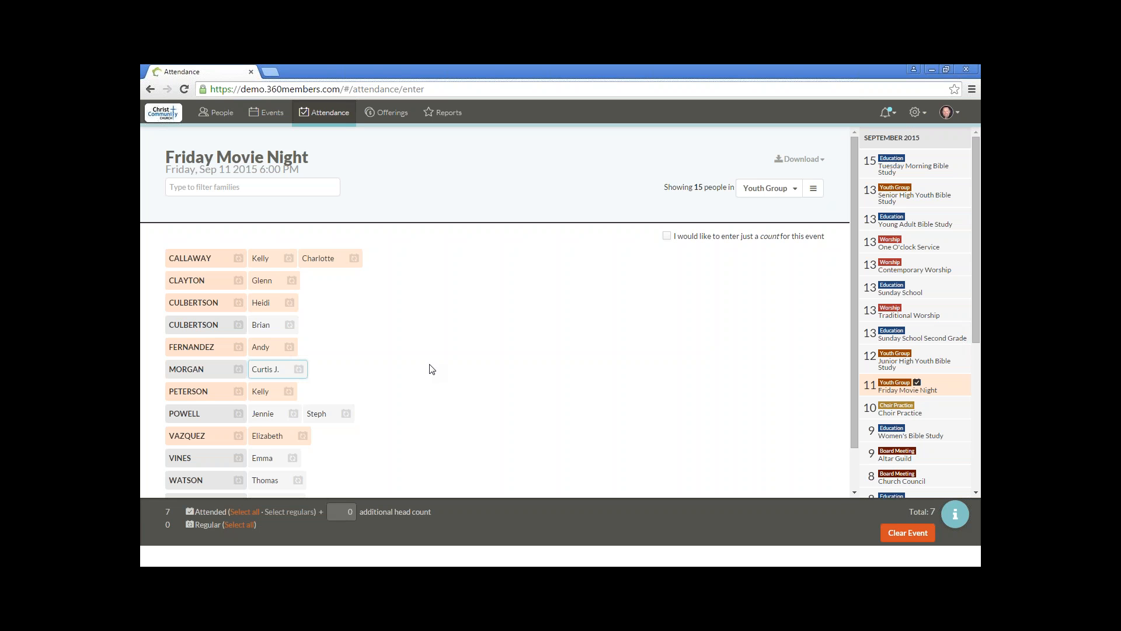
key("space")
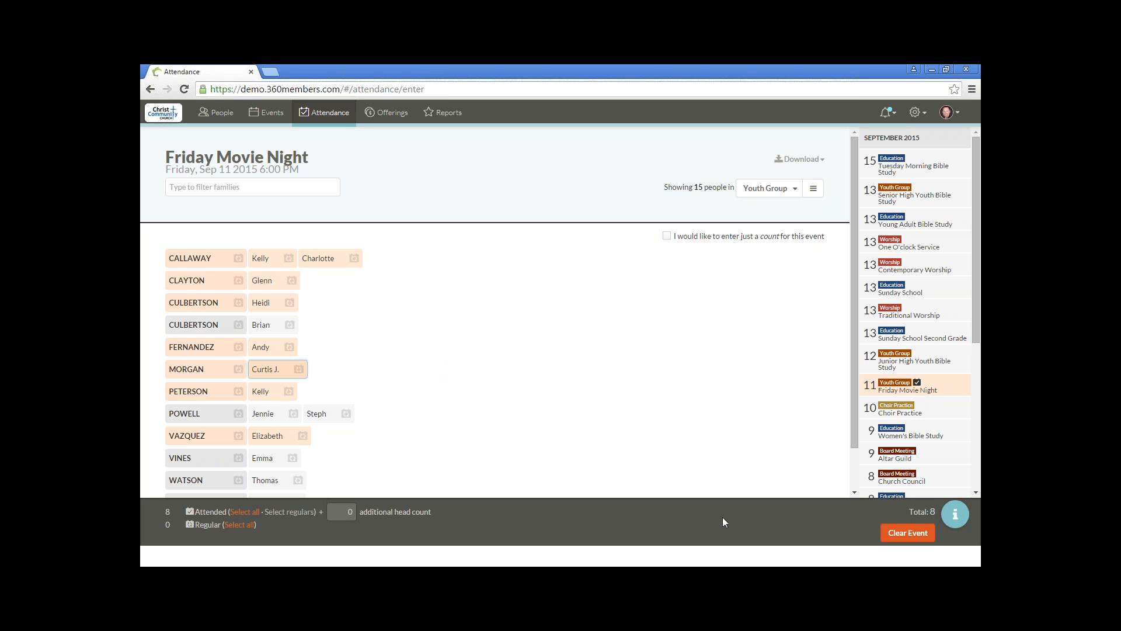
Step: Review the keyboard shortcuts for attendance entry in the help and close it
left_click(954, 515)
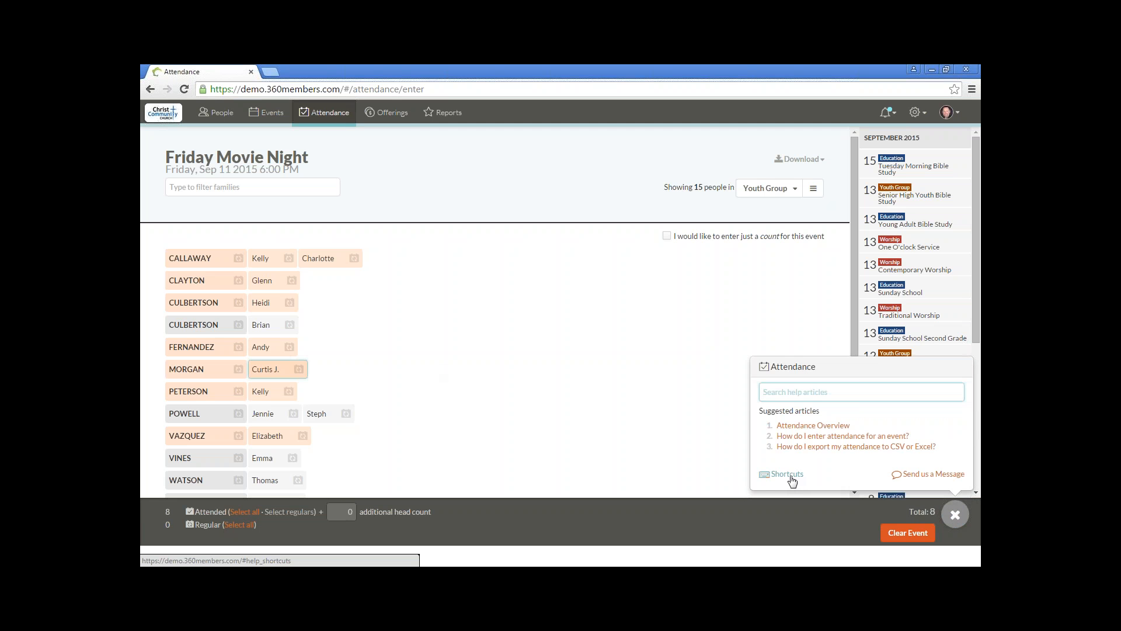
left_click(788, 474)
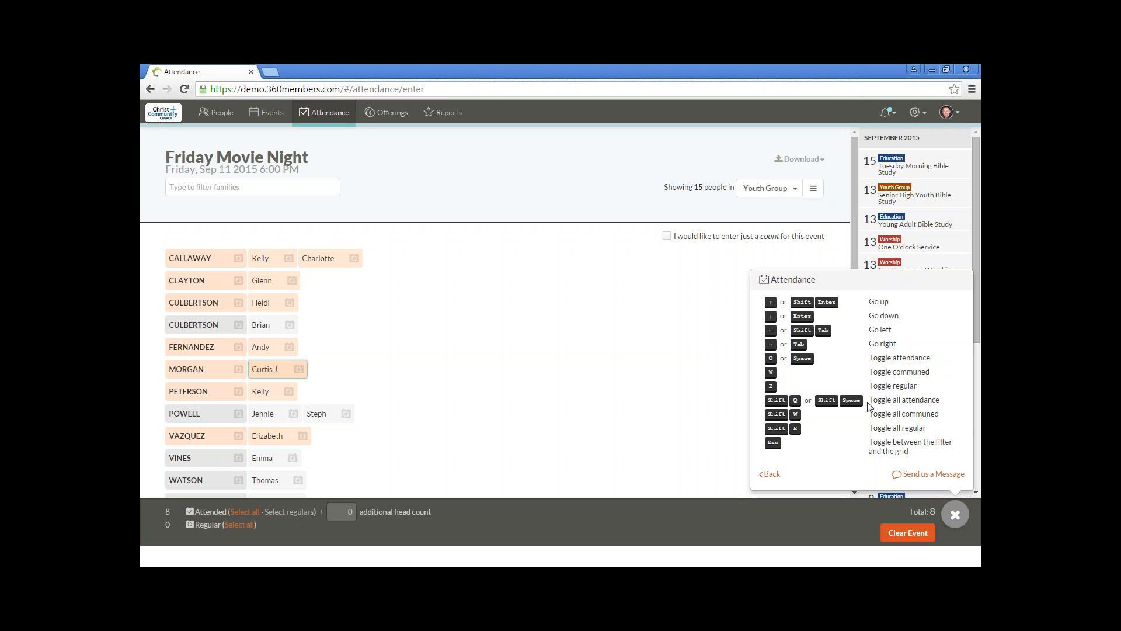
left_click(956, 515)
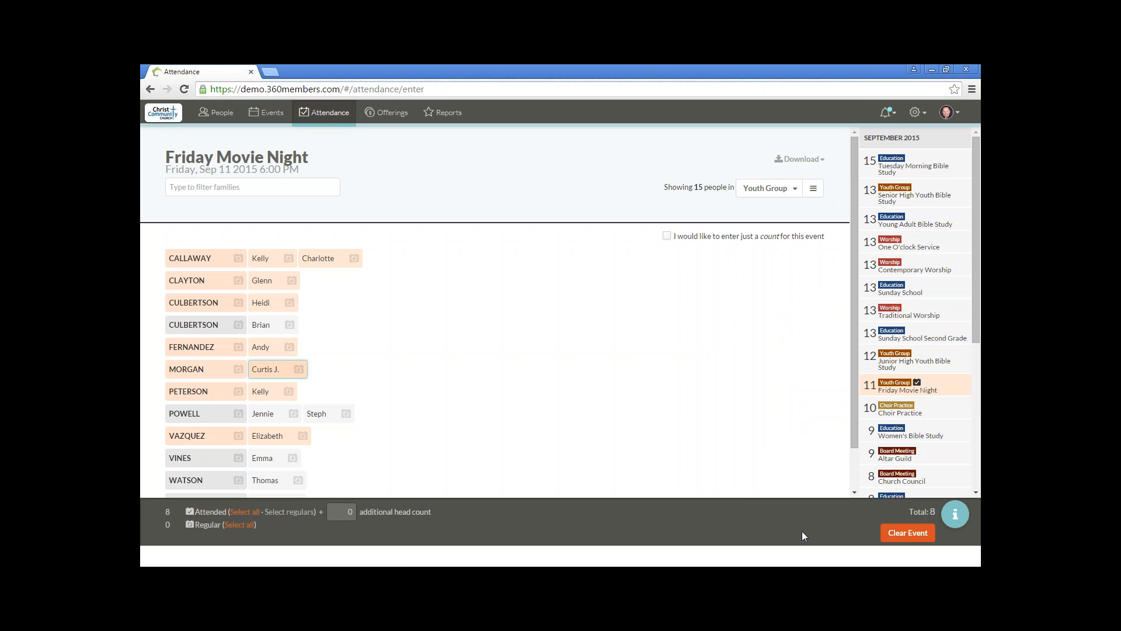
Step: Mark the entire eleventh and last listed families as attended
scroll(380, 377, "down", 1)
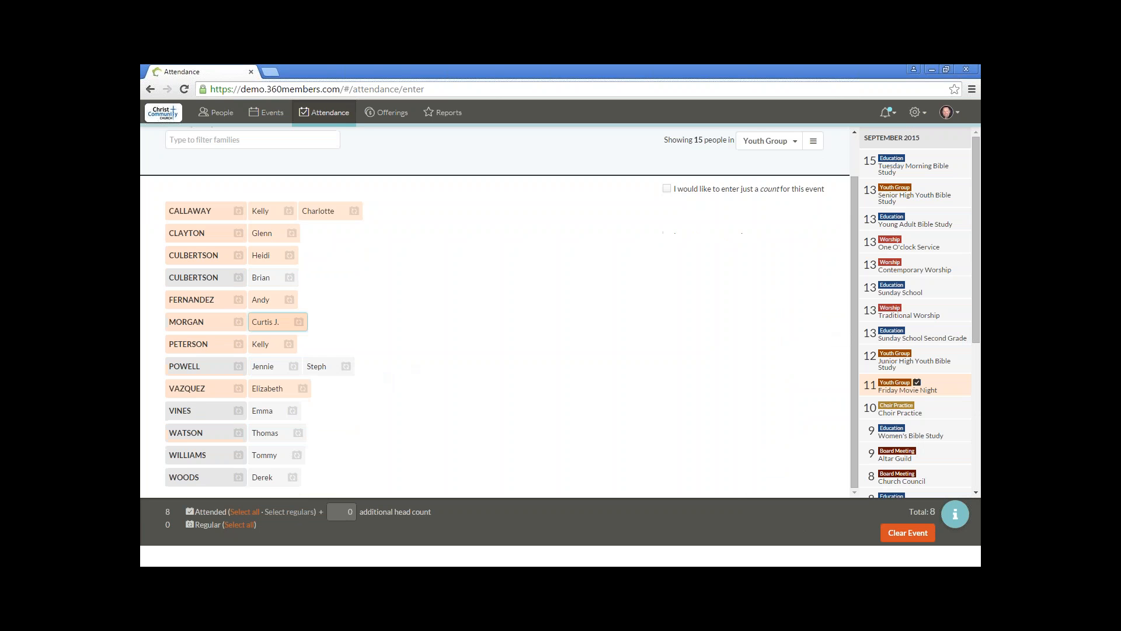
left_click(206, 433)
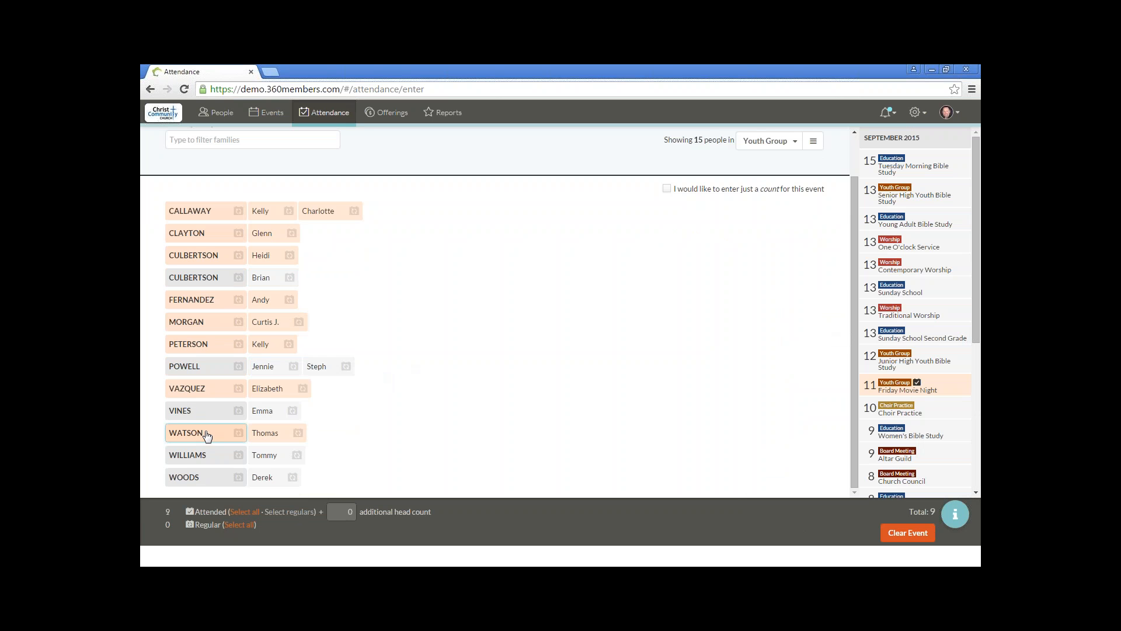
left_click(219, 481)
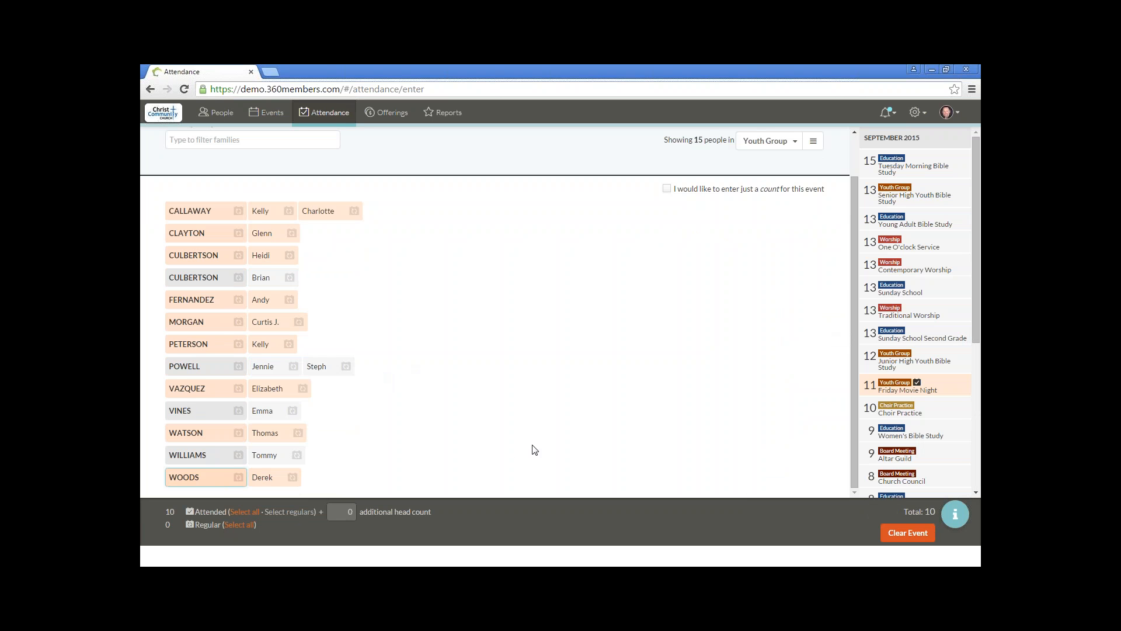
Step: Expand the people shown to Everyone, and mark an additional attendee found by filtering on the first name as attended
scroll(533, 450, "up", 2)
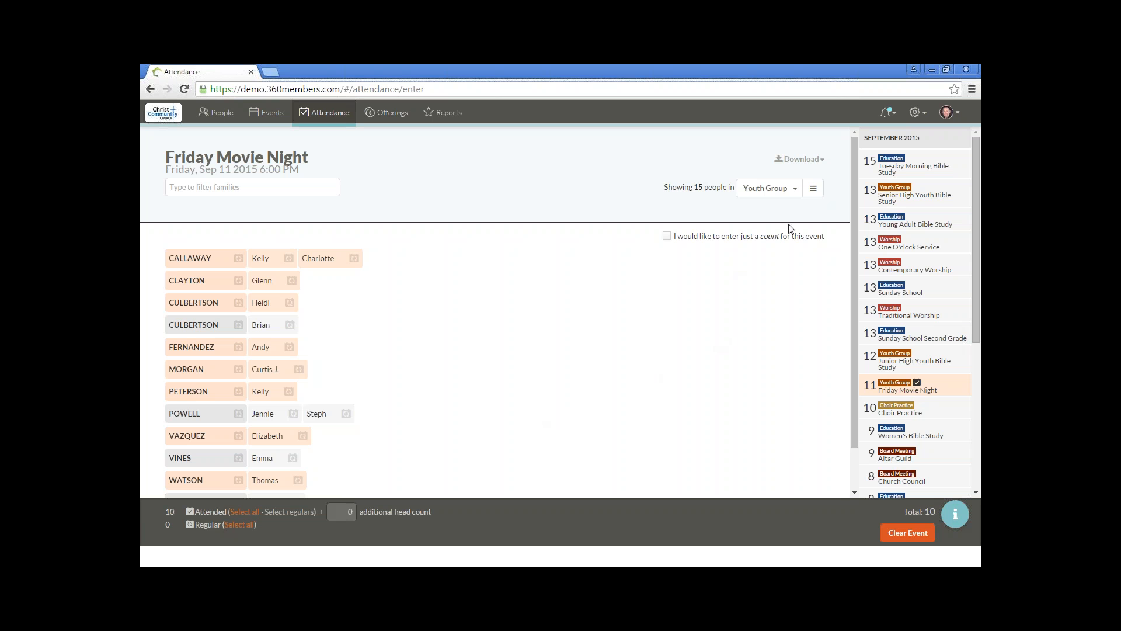
left_click(787, 191)
scroll(814, 260, "up", 10)
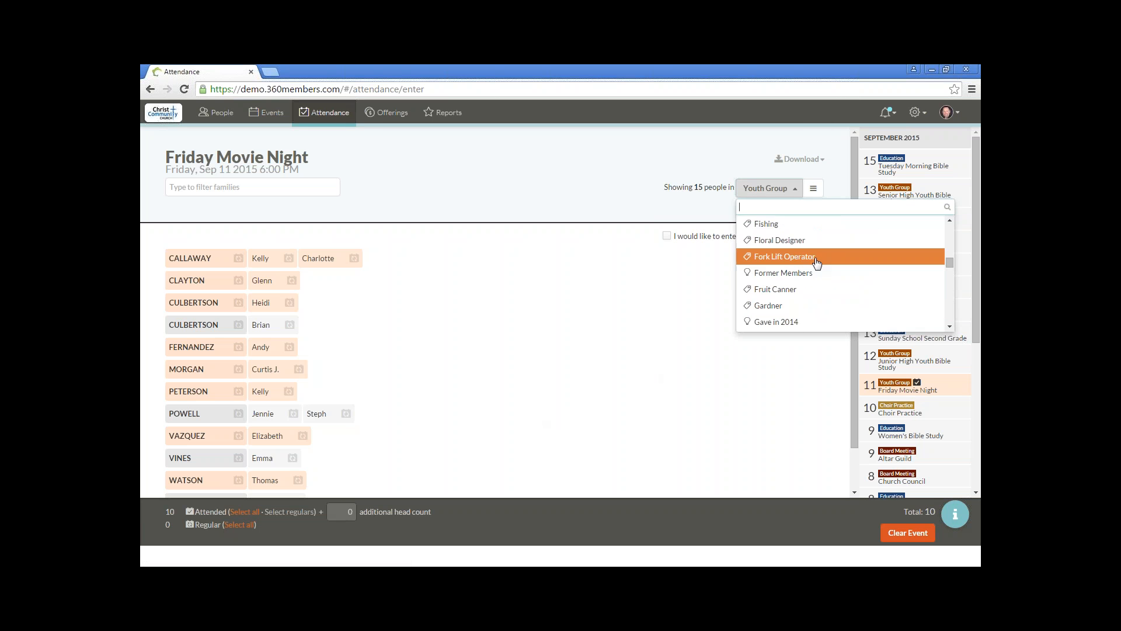
scroll(816, 259, "up", 5)
left_click(800, 224)
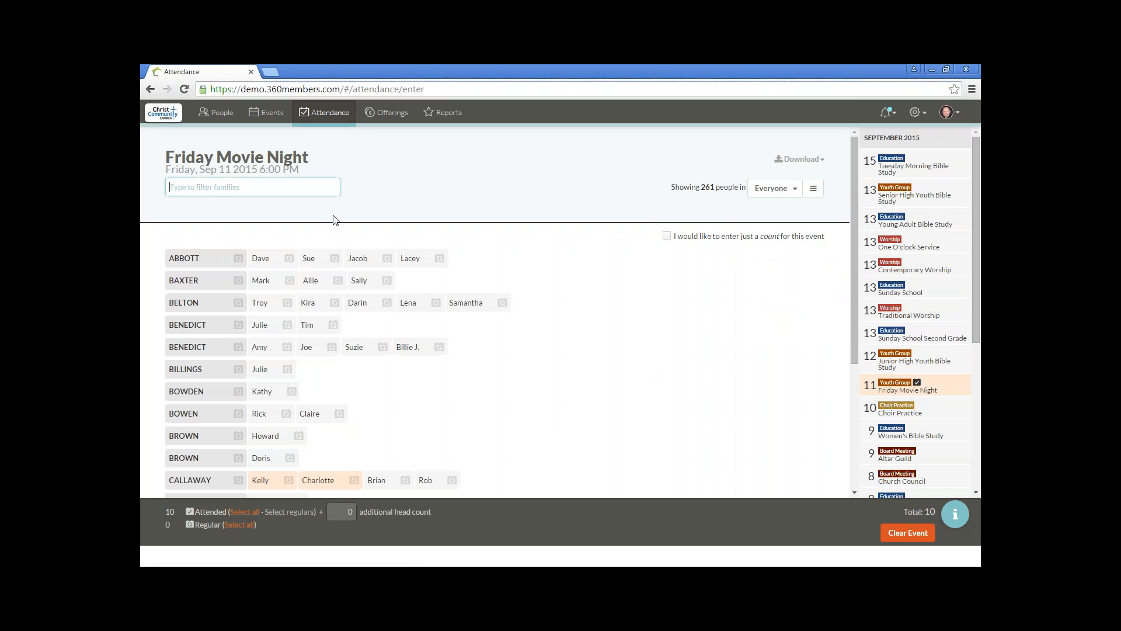
type("matt")
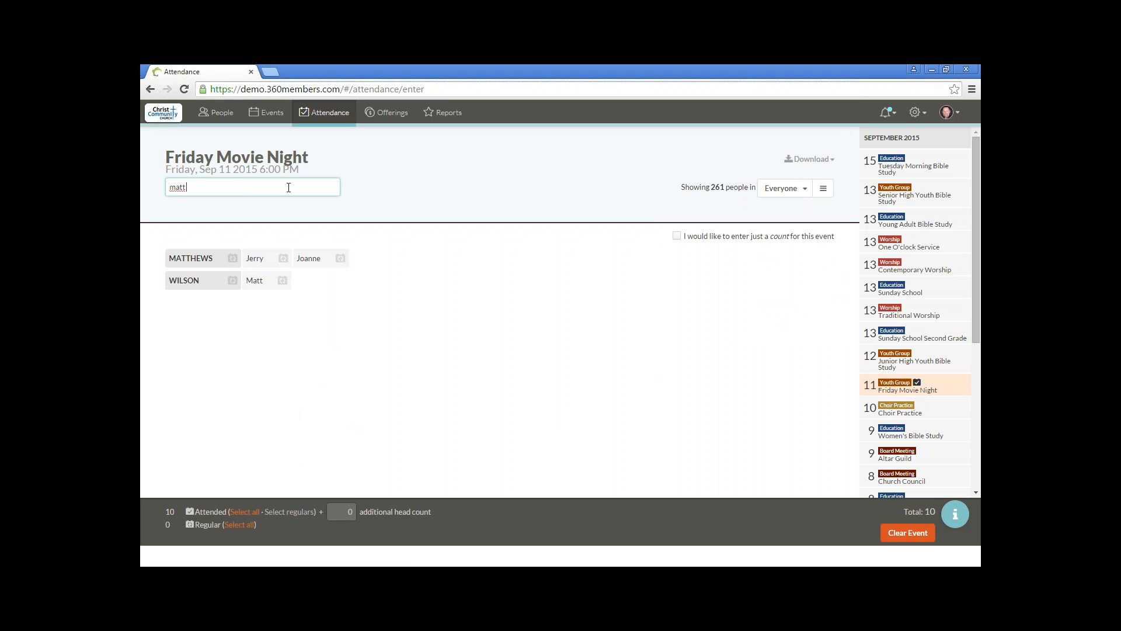
left_click(257, 283)
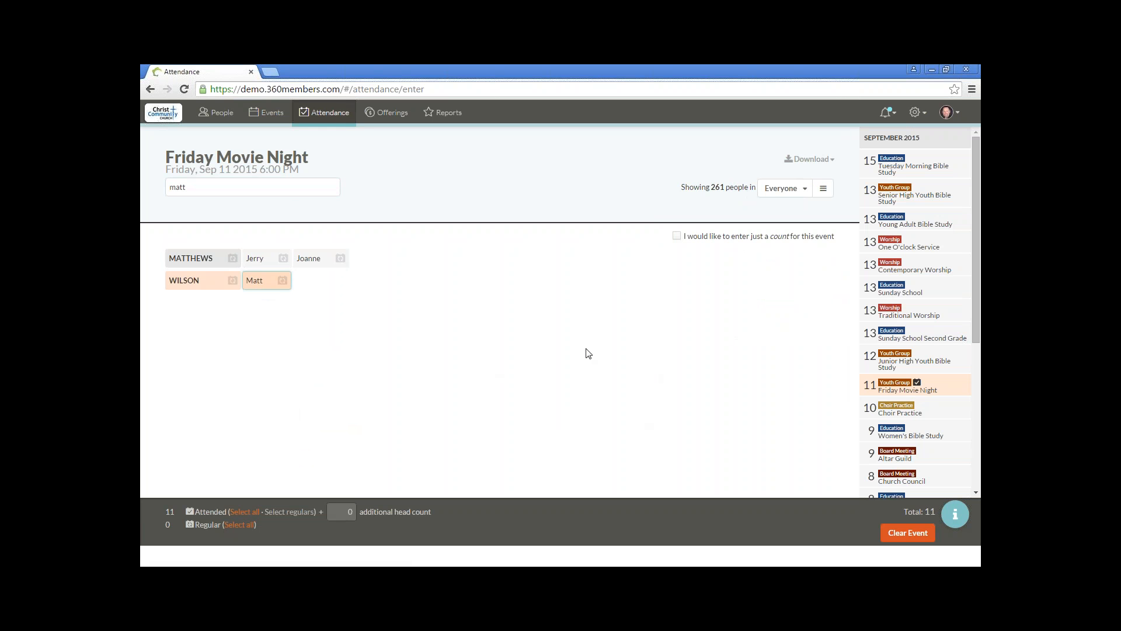
Step: Switch to the PowerPoint slide show and advance to the Q & A Session slide
key("alt+Tab")
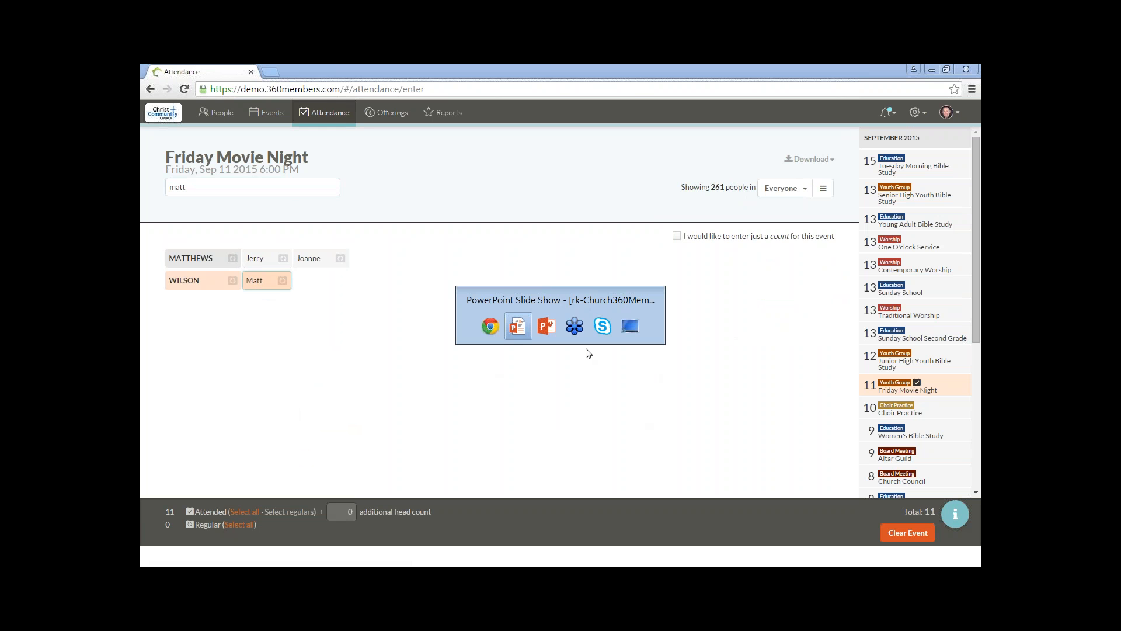
key("Right")
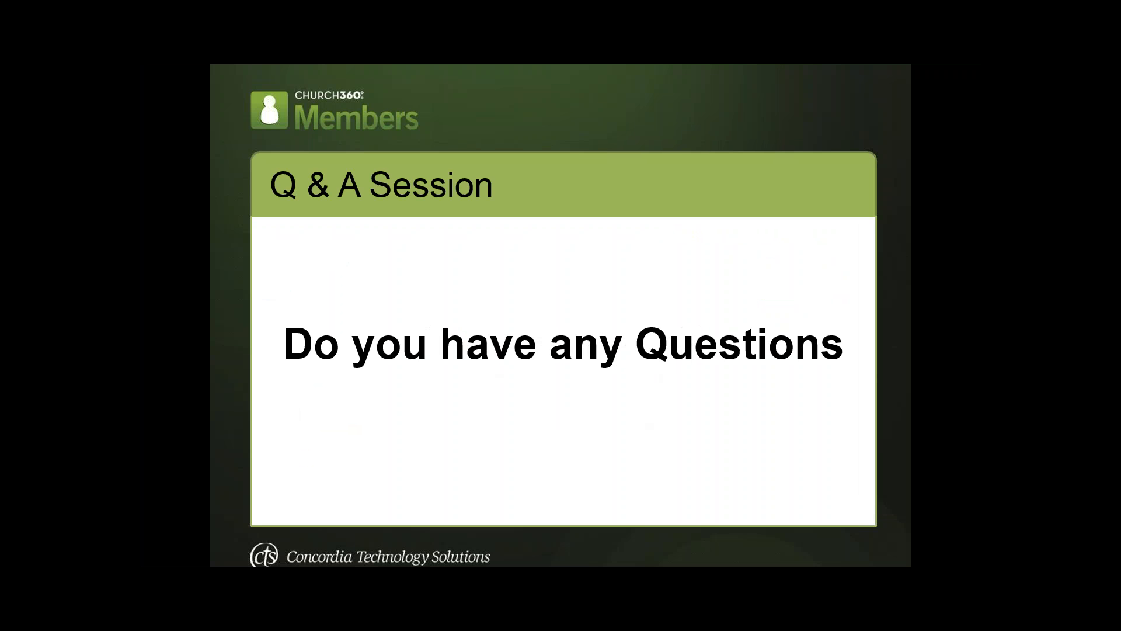